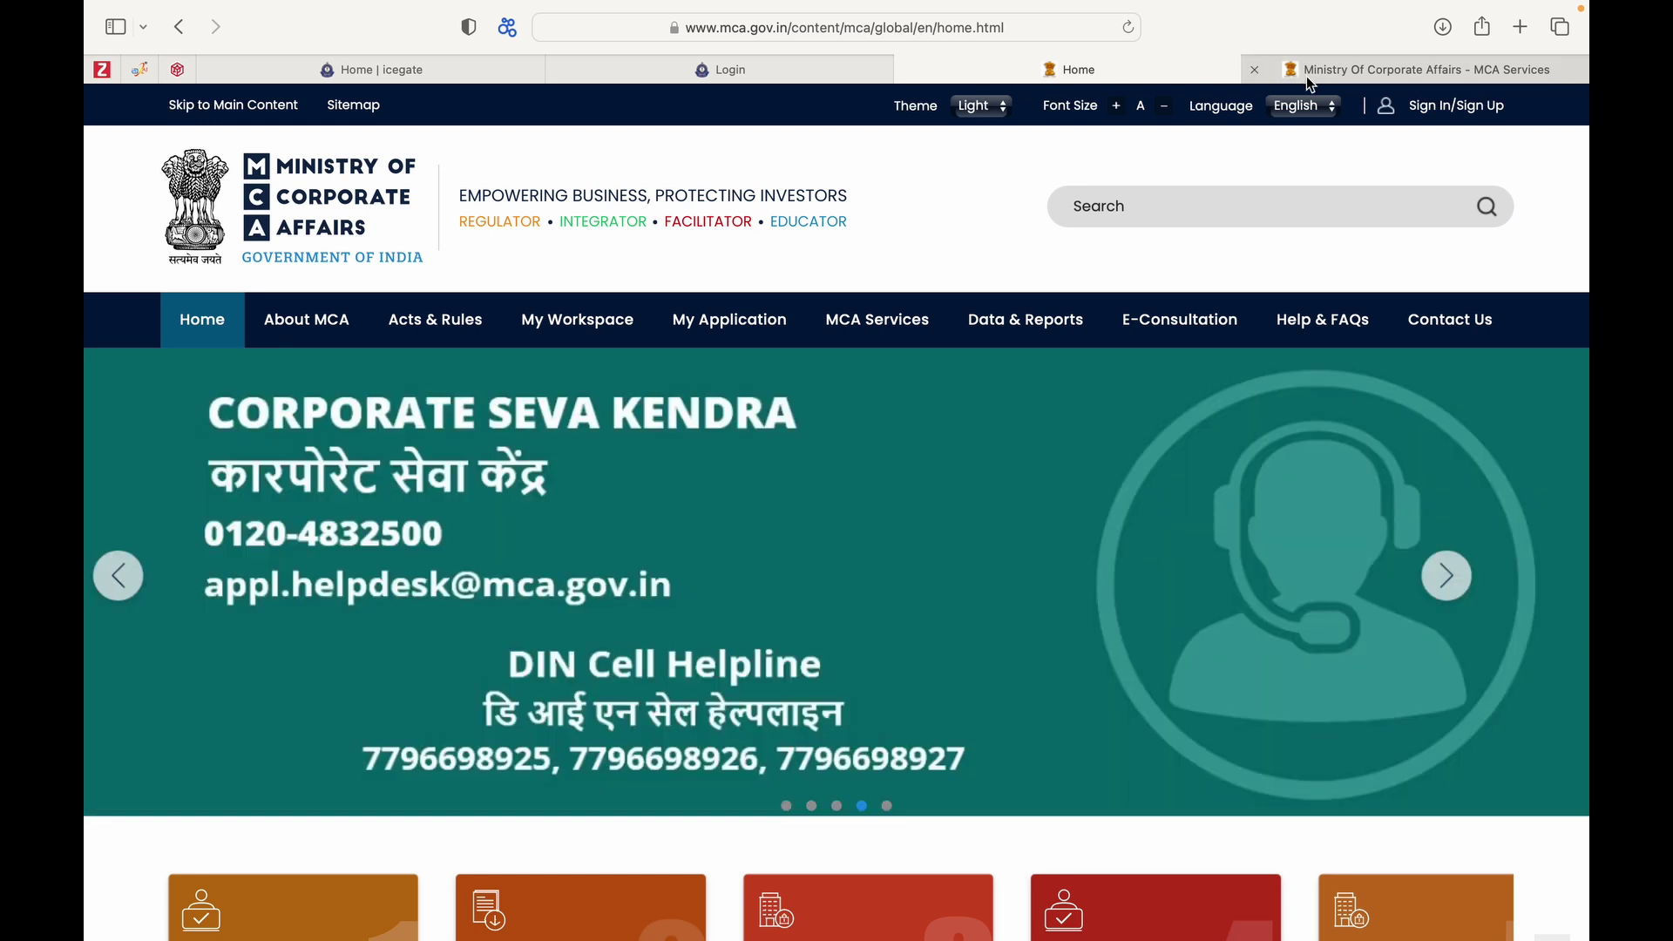
Go to the My Application login page and dismiss the Business User registration notice.
{"action": "mouse_move", "coordinate": [1309, 80]}
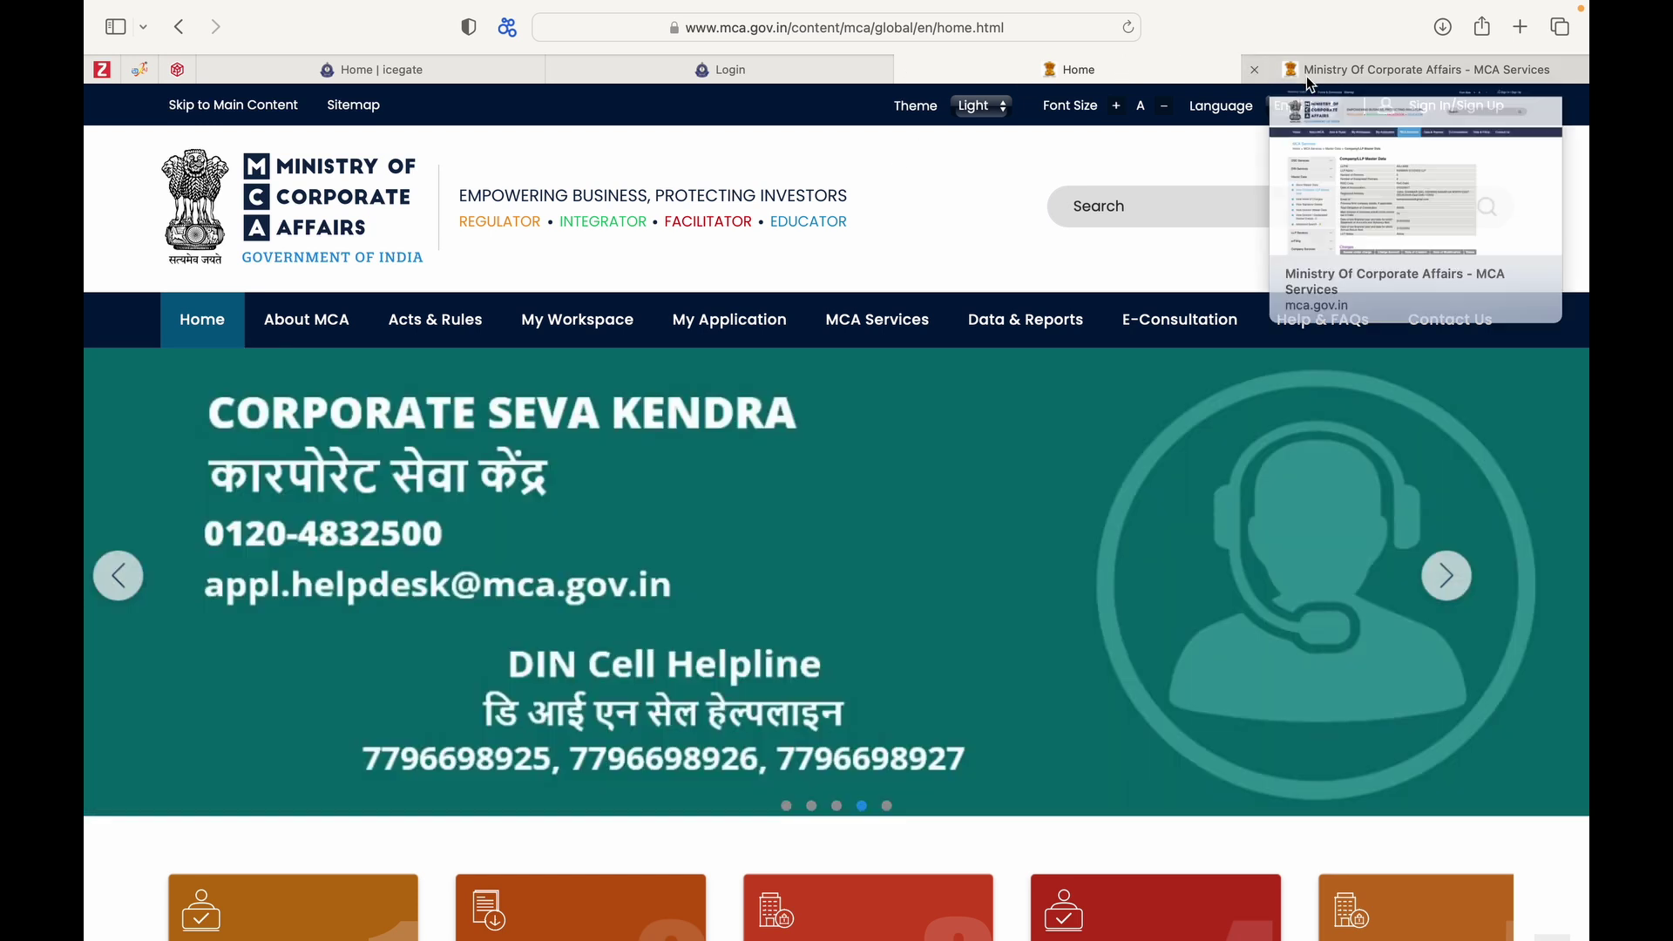
{"action": "mouse_move", "coordinate": [836, 335]}
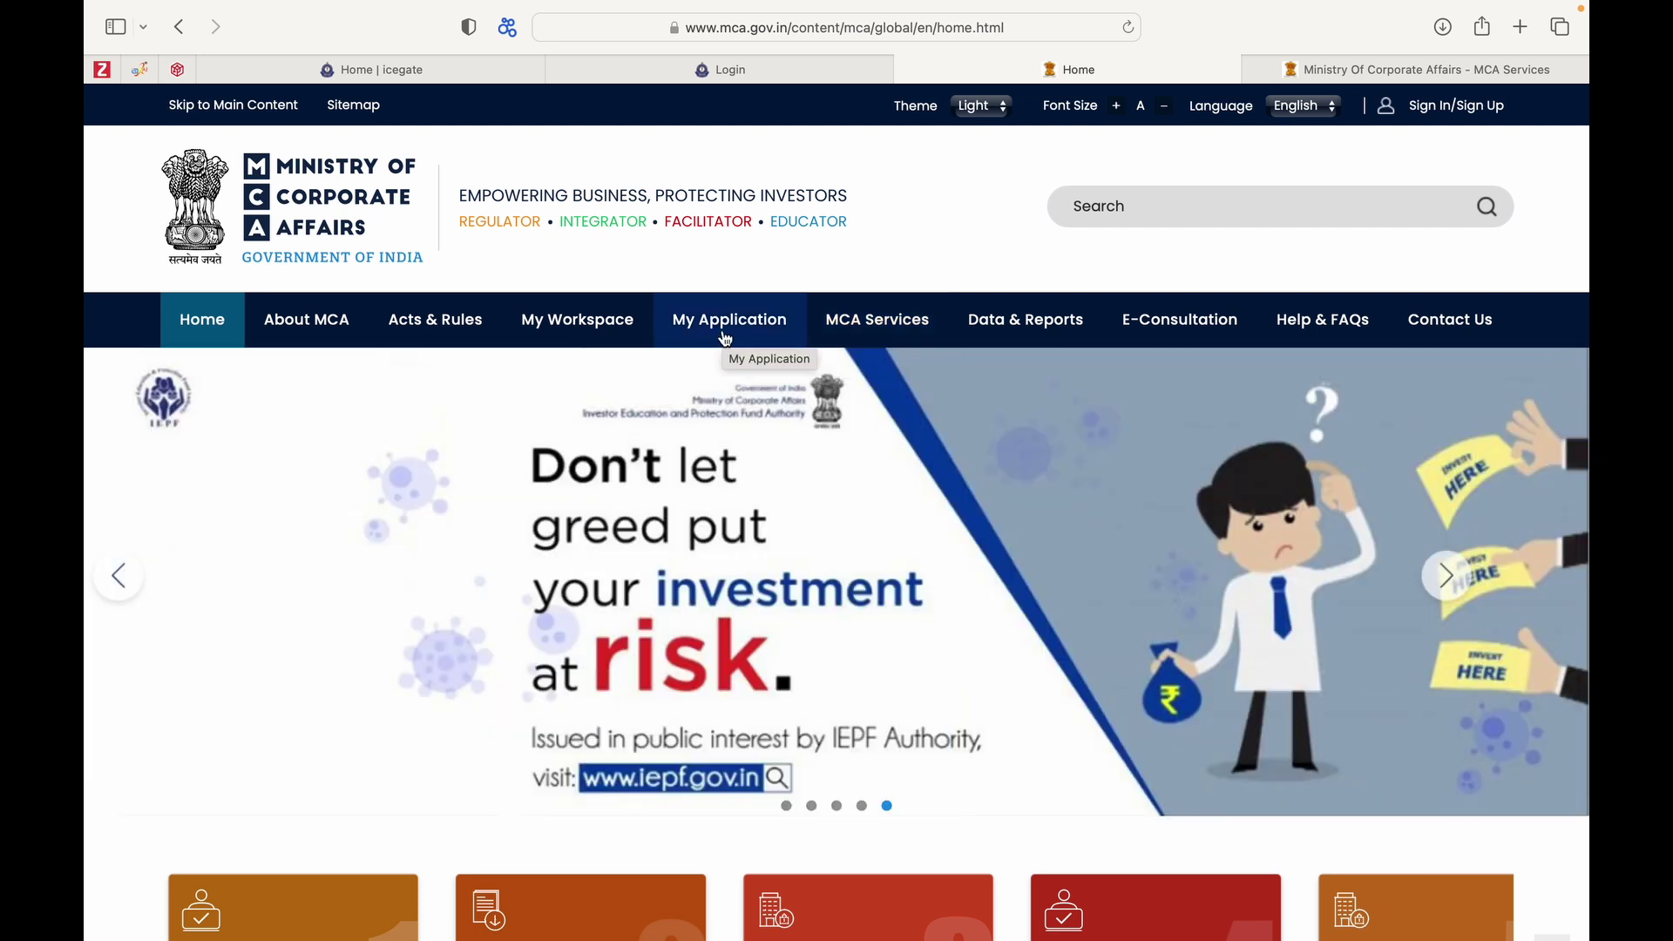
{"action": "left_click", "coordinate": [726, 335]}
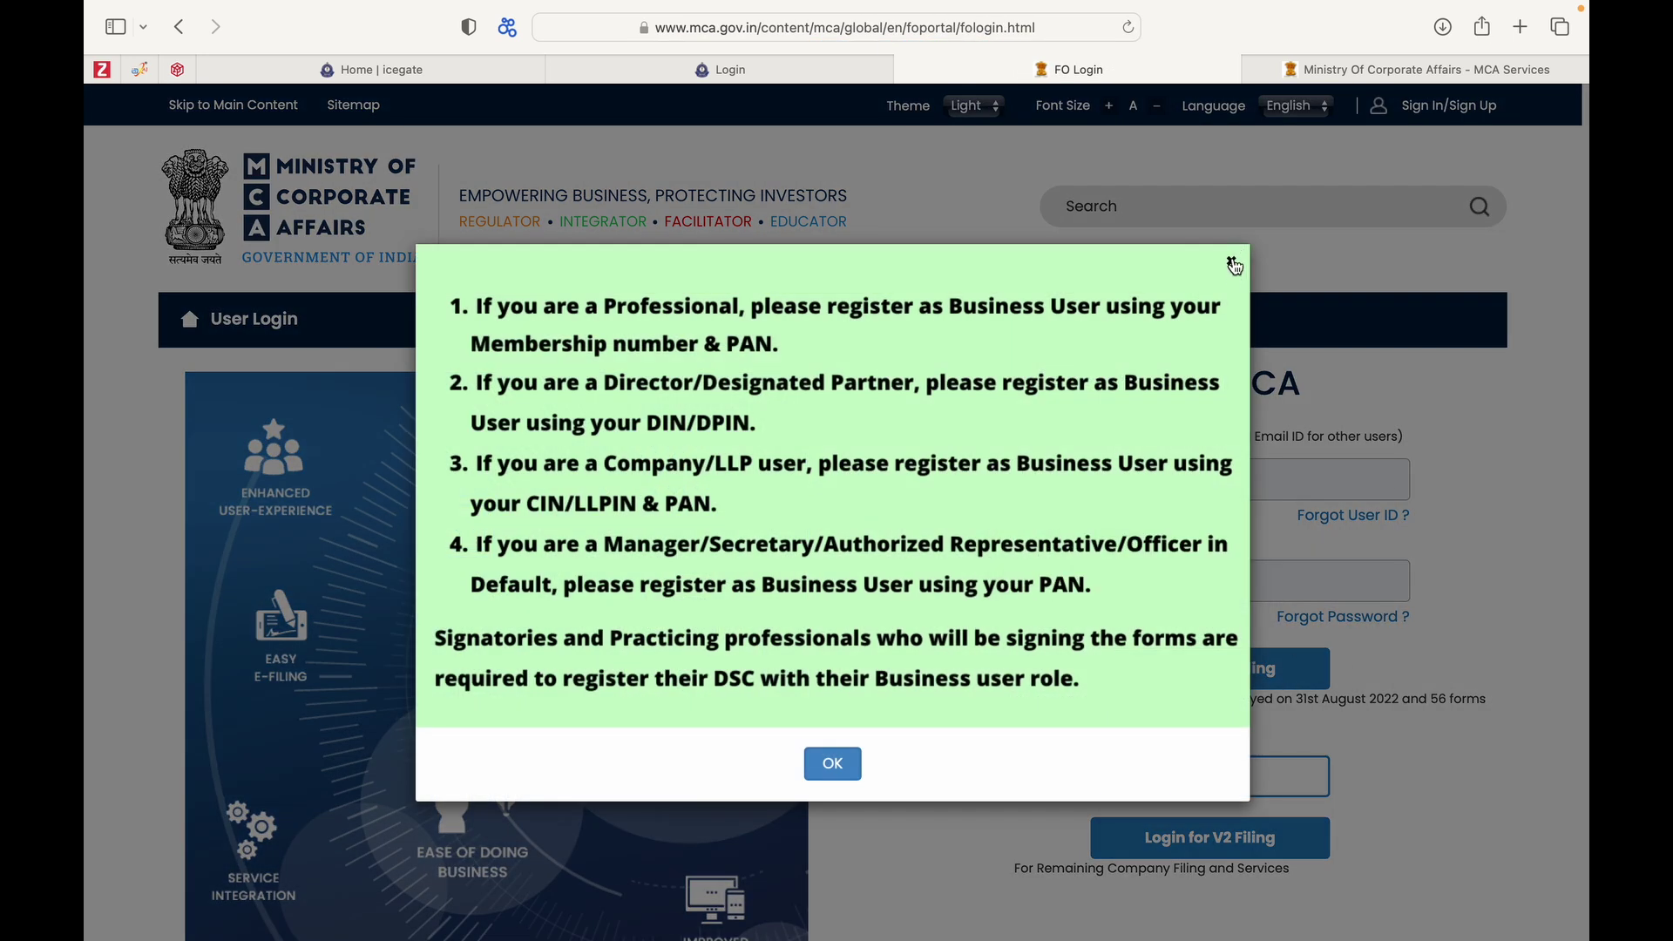
{"action": "left_click", "coordinate": [1232, 260]}
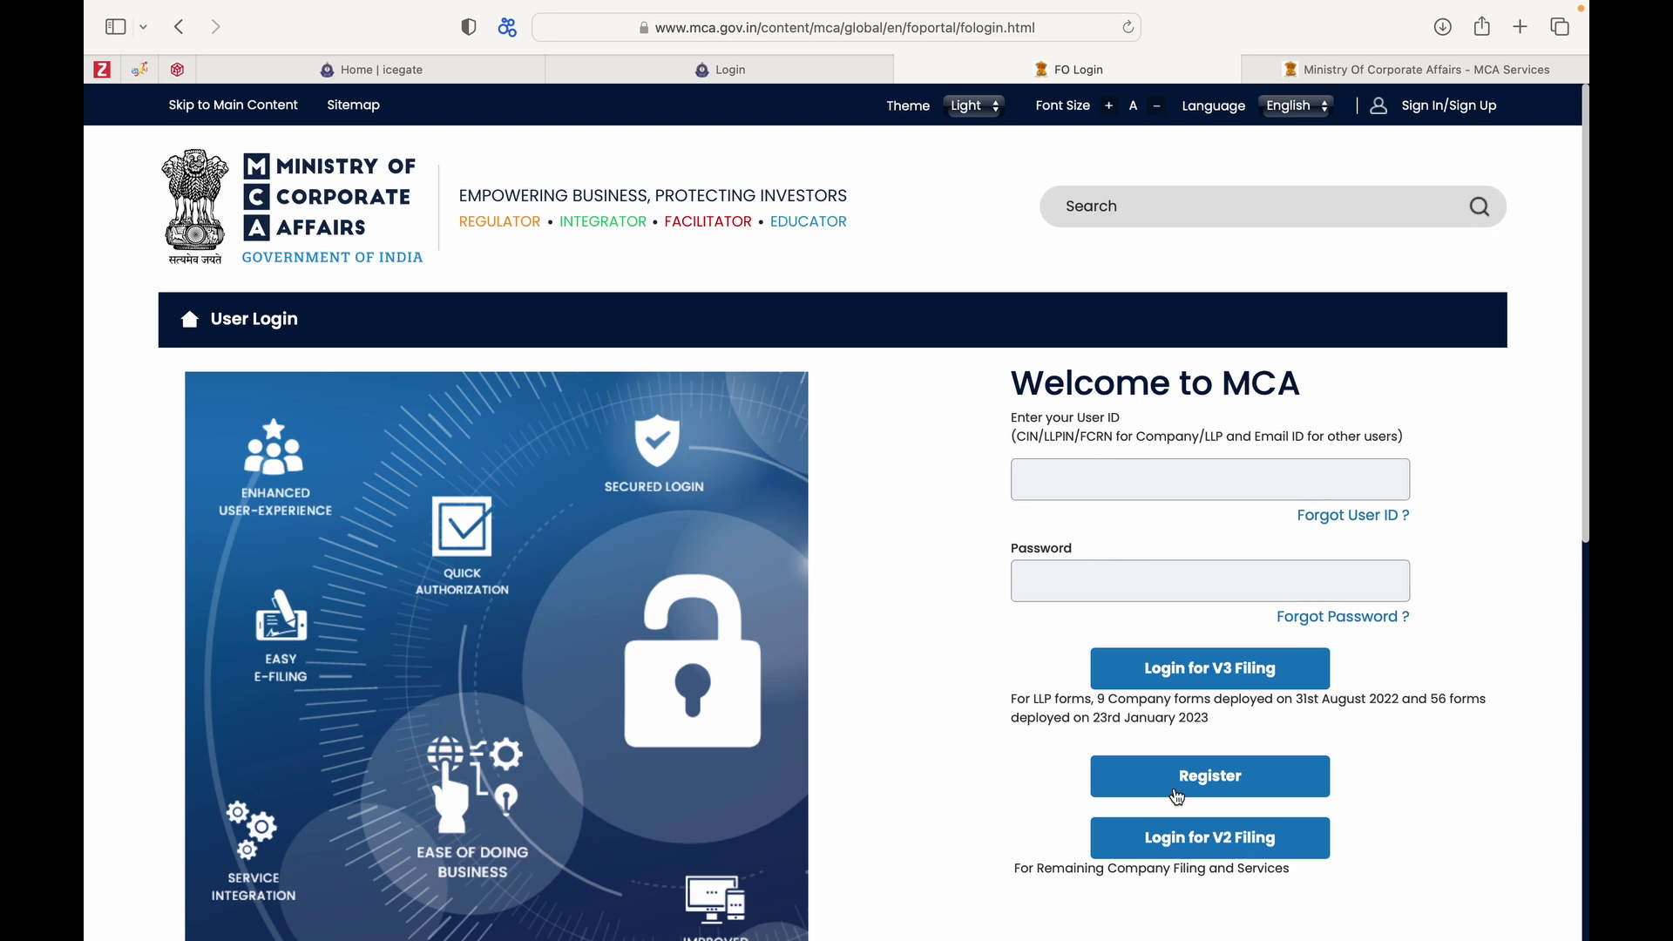
{"action": "left_click", "coordinate": [1177, 795]}
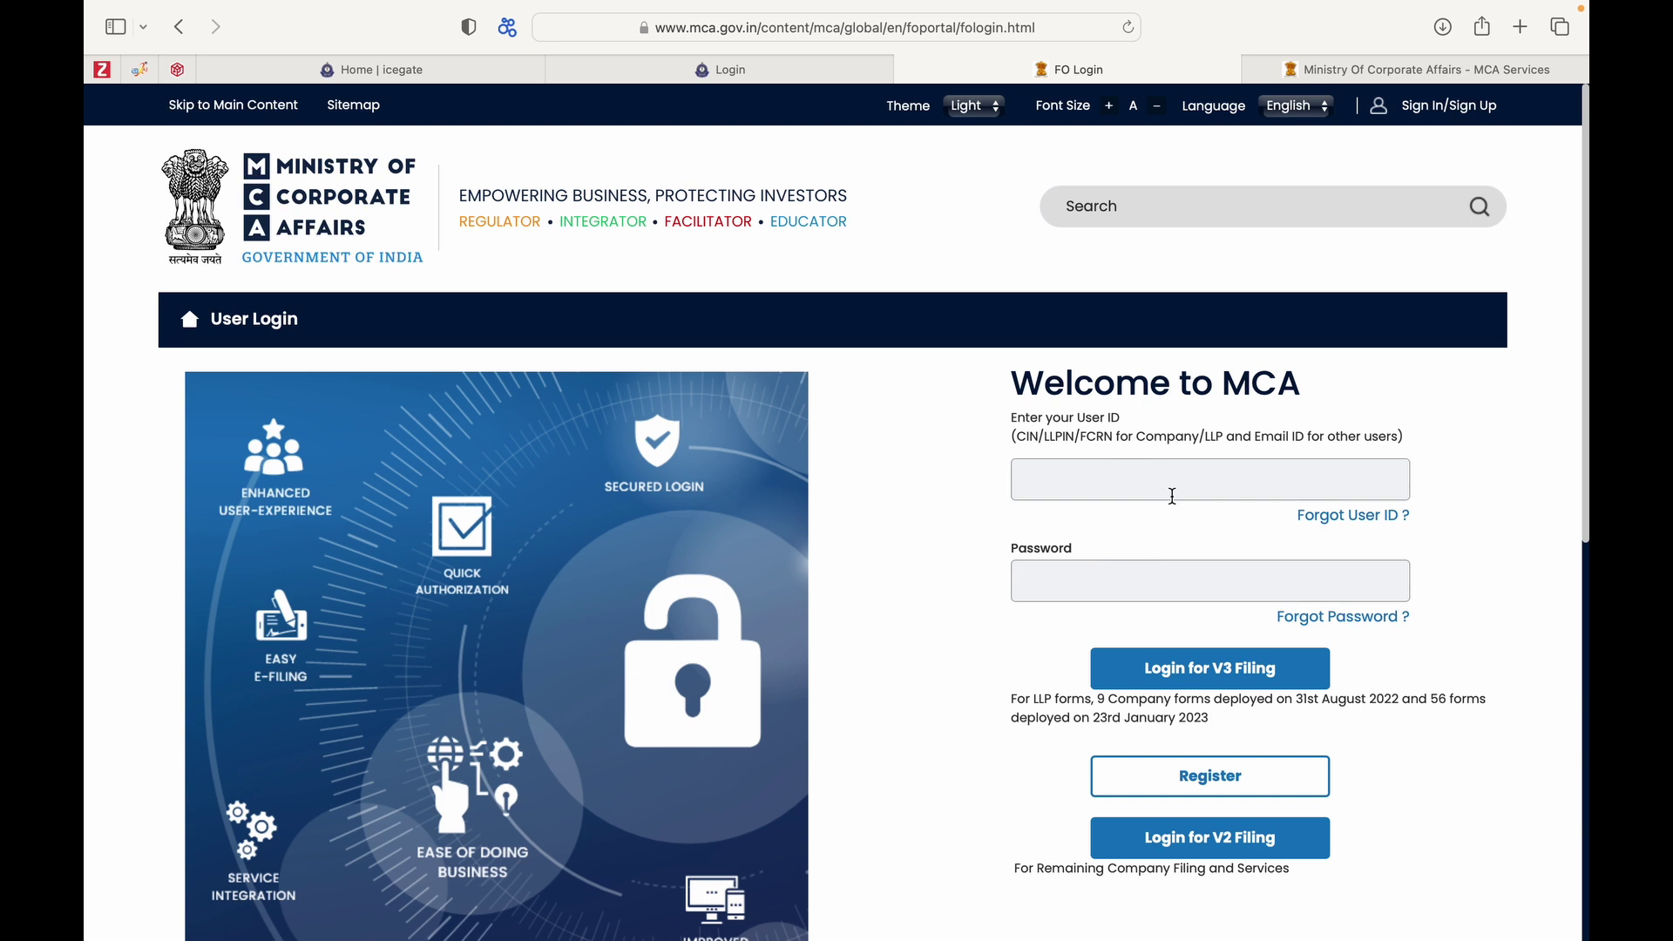
Sign in for V3 filing using the saved Safari login, authorised with the computer password.
{"action": "left_click", "coordinate": [1147, 475]}
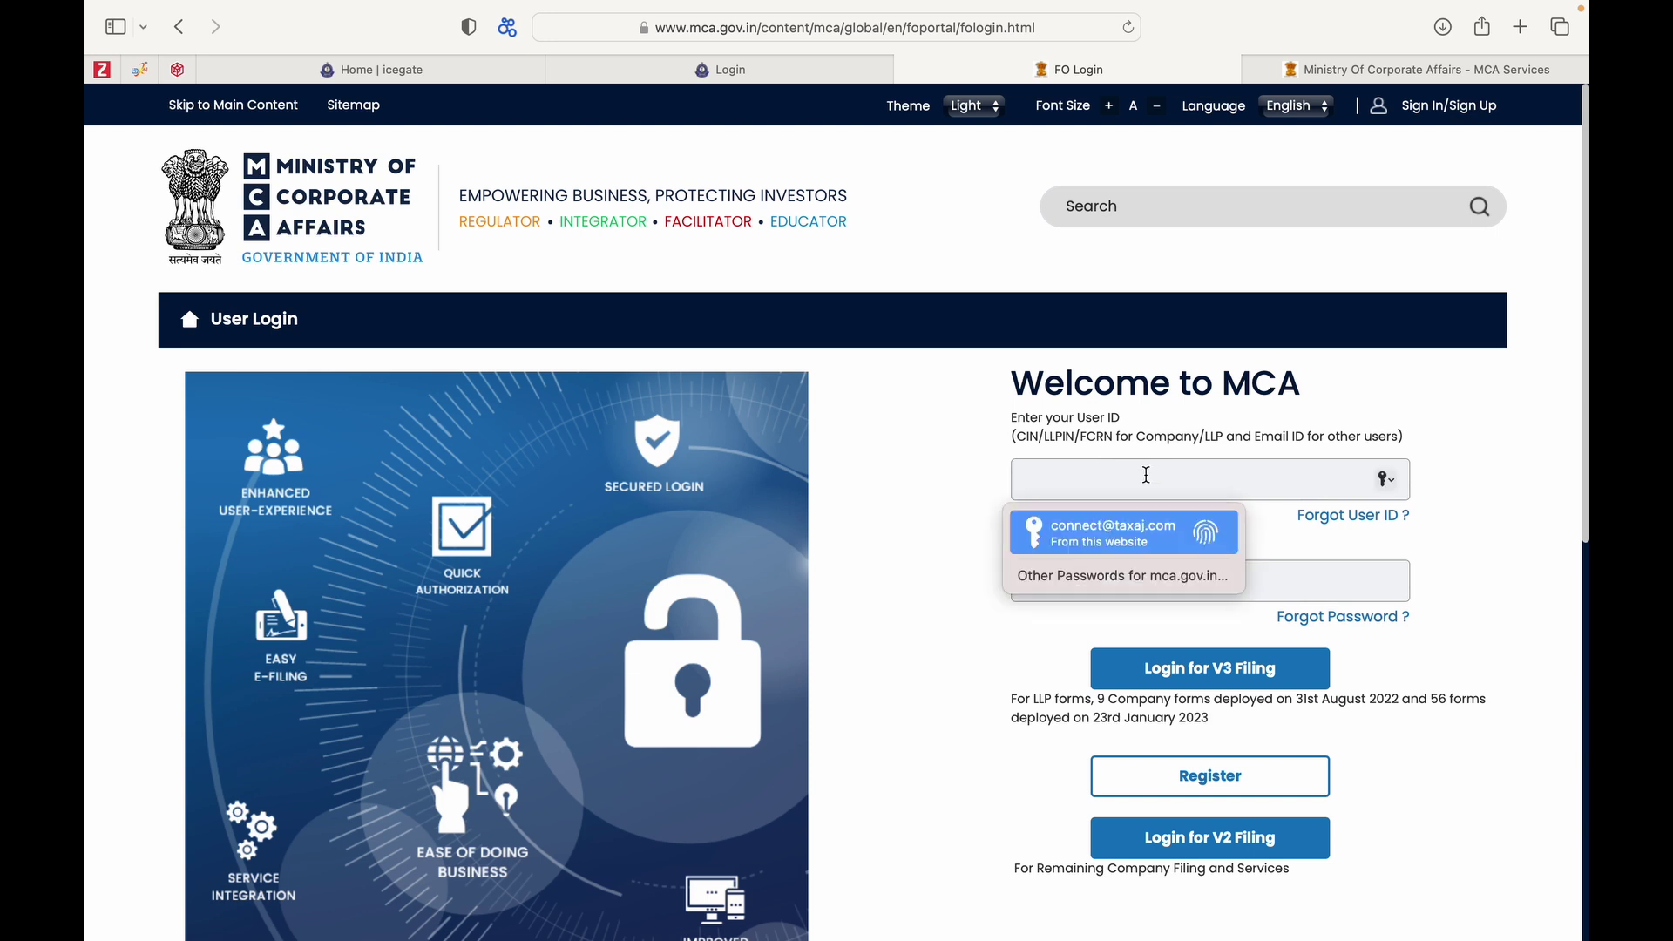
{"action": "left_click", "coordinate": [1105, 533]}
{"action": "left_click", "coordinate": [903, 550]}
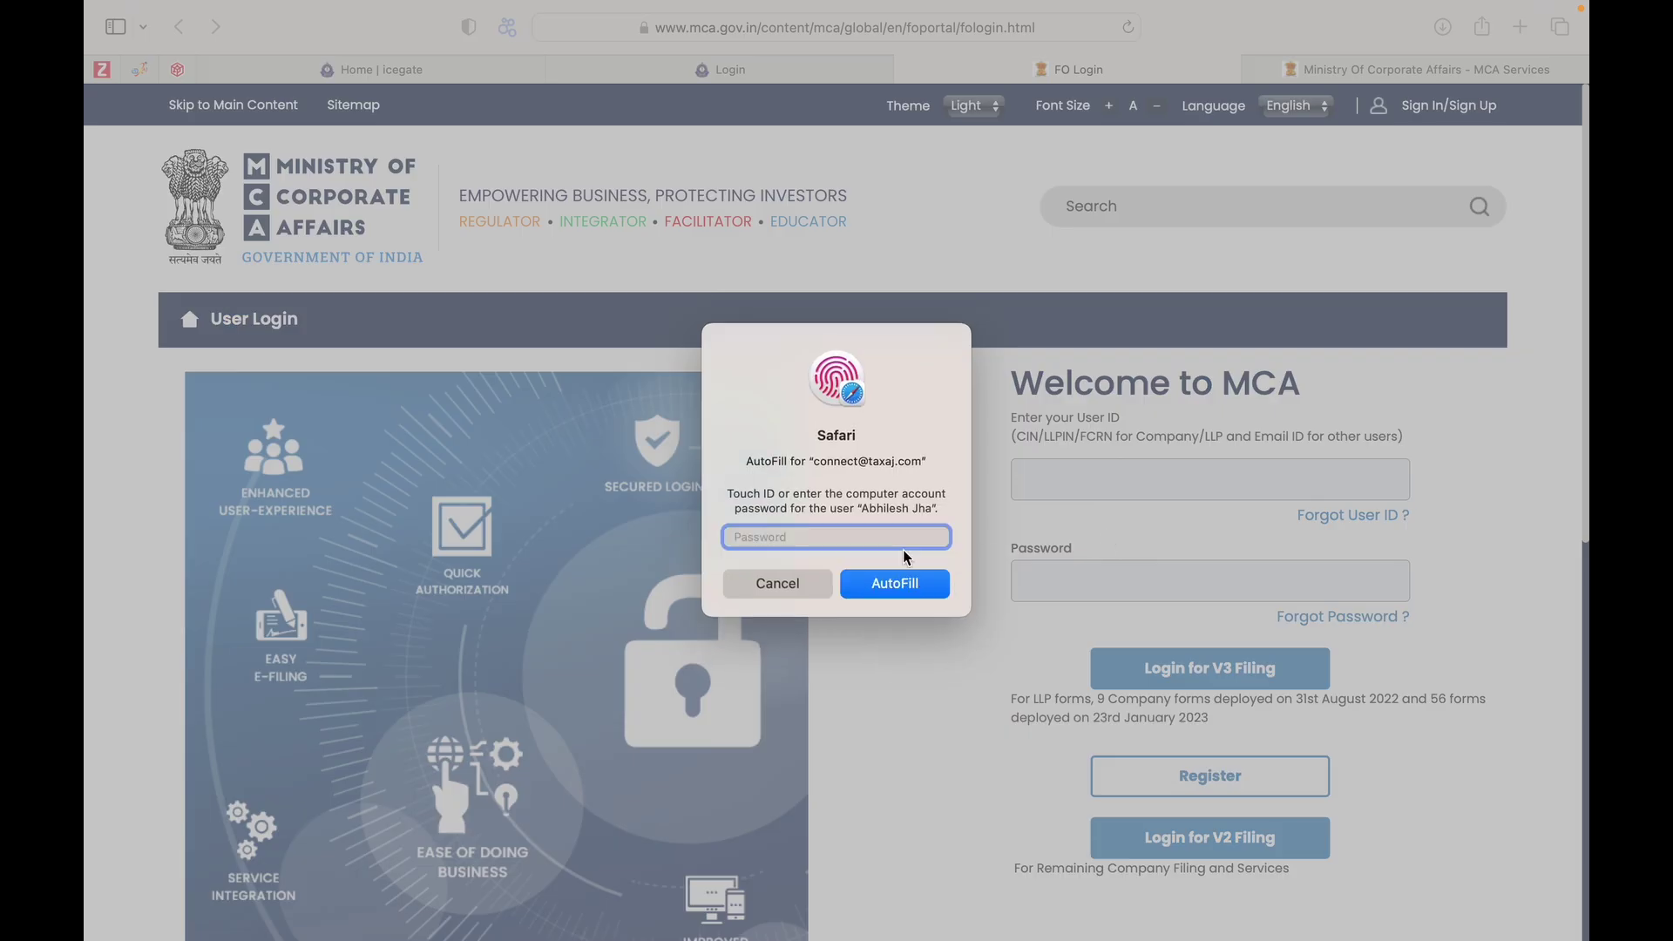
{"action": "type", "text": "••••"}
{"action": "left_click", "coordinate": [863, 584]}
{"action": "left_click", "coordinate": [1169, 671]}
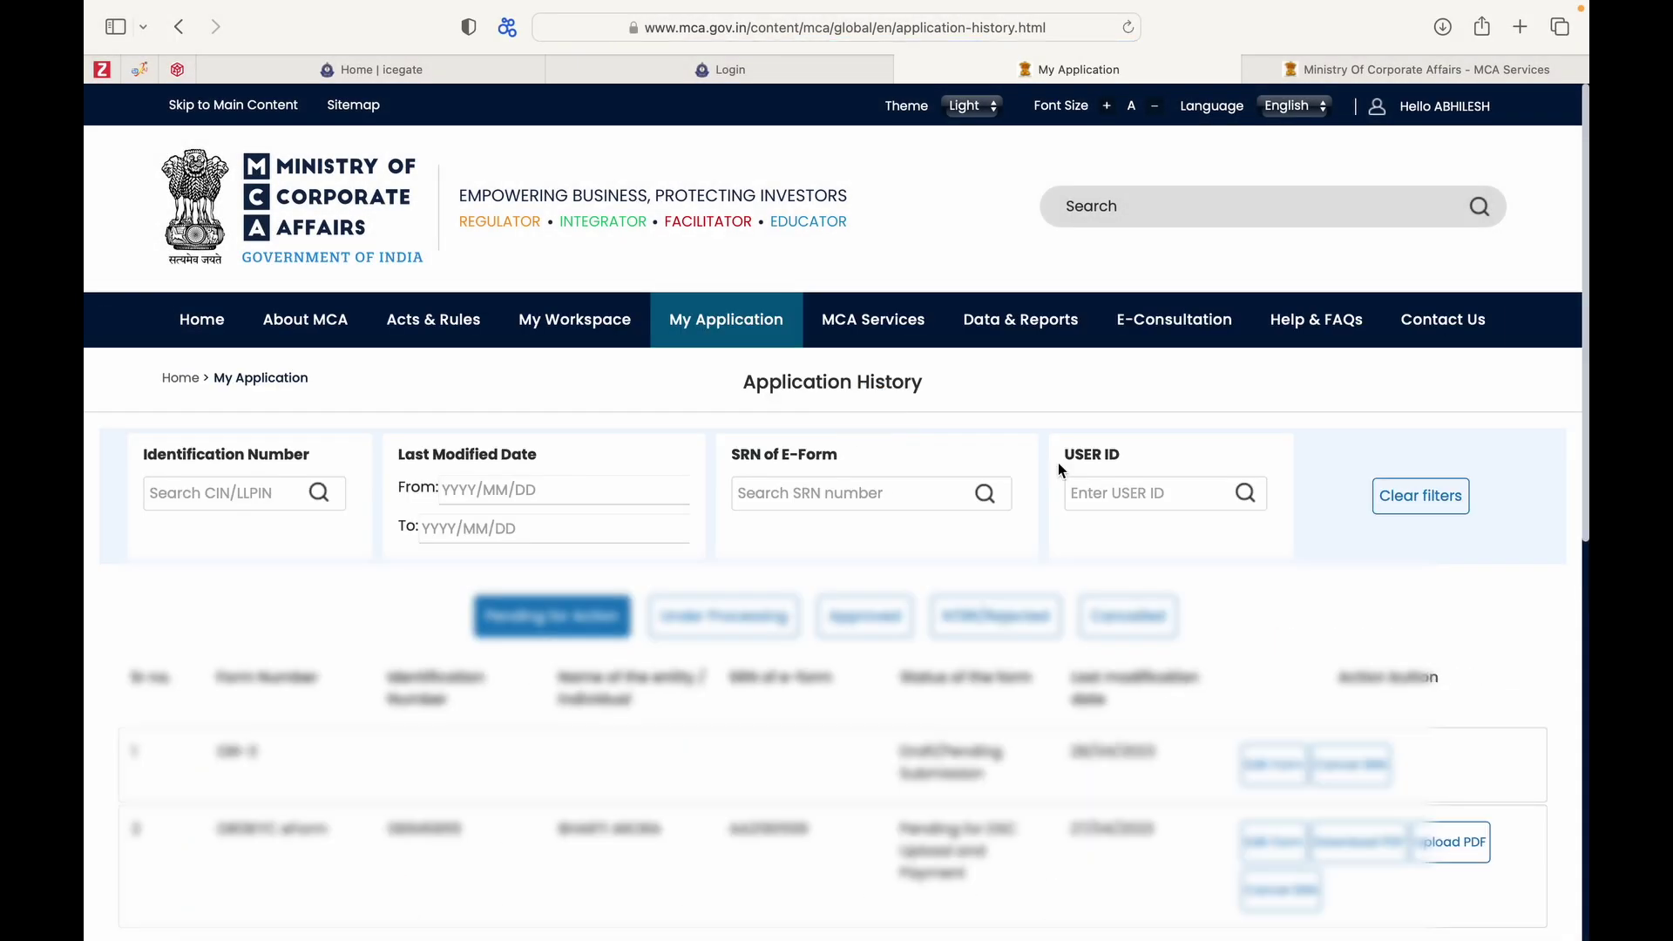
Scroll Application History to review the pending DIR-3 draft and DIR3KYC eForm.
{"action": "scroll", "coordinate": [1393, 671], "scroll_direction": "down", "scroll_amount": 1}
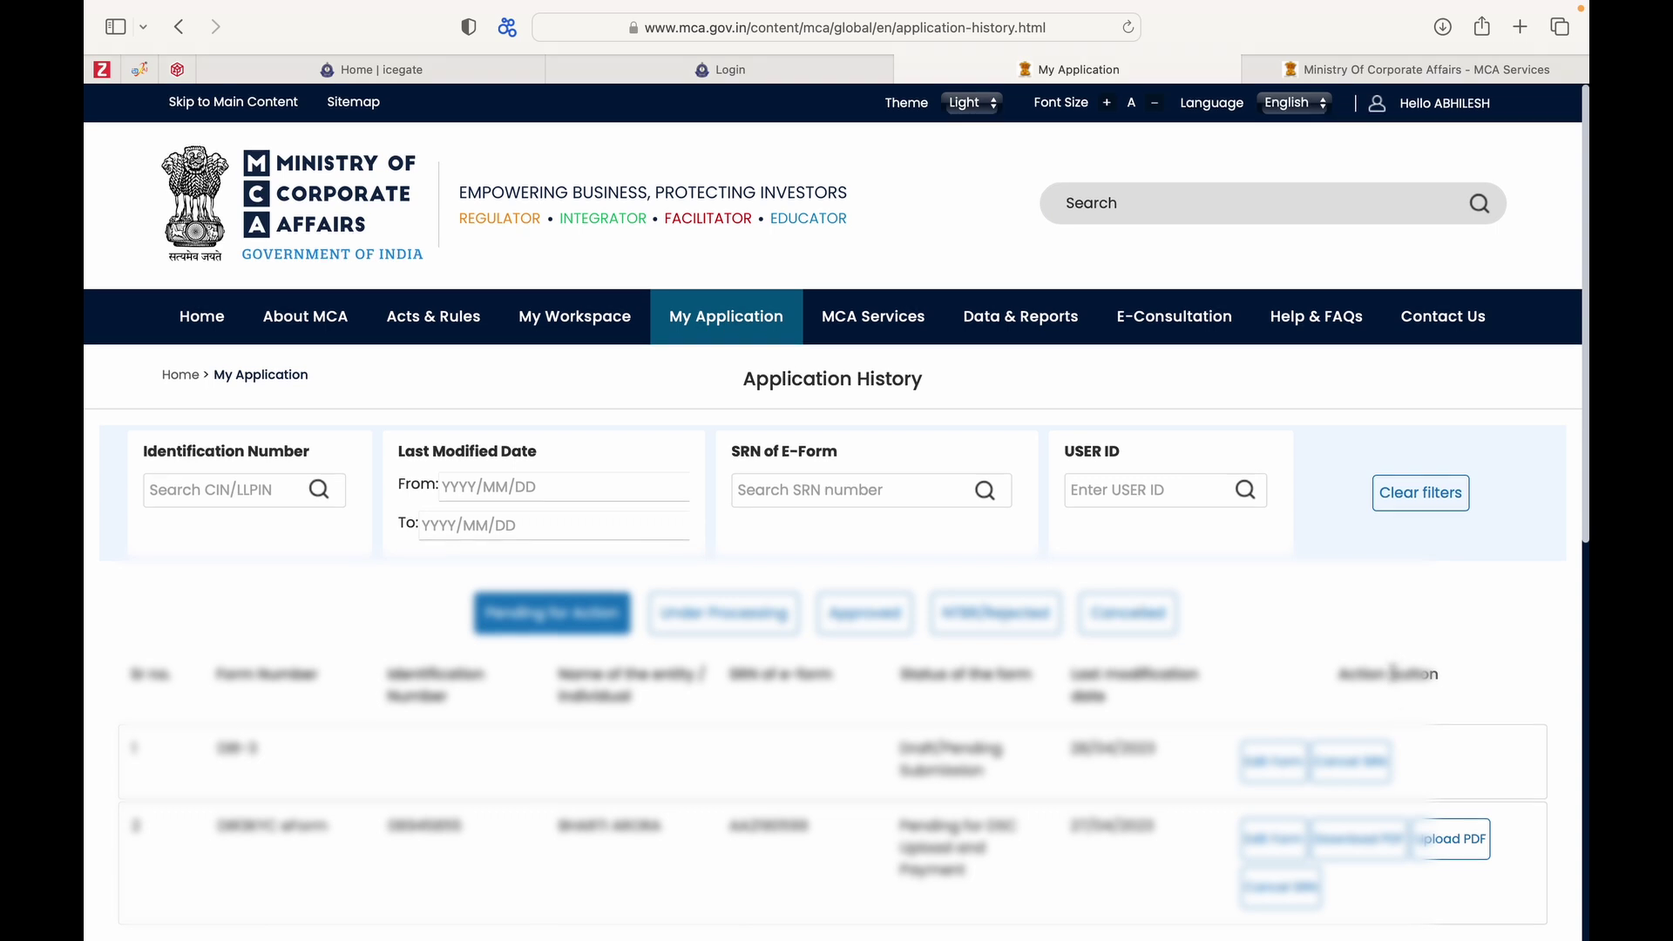
{"action": "scroll", "coordinate": [1392, 671], "scroll_direction": "down", "scroll_amount": 3}
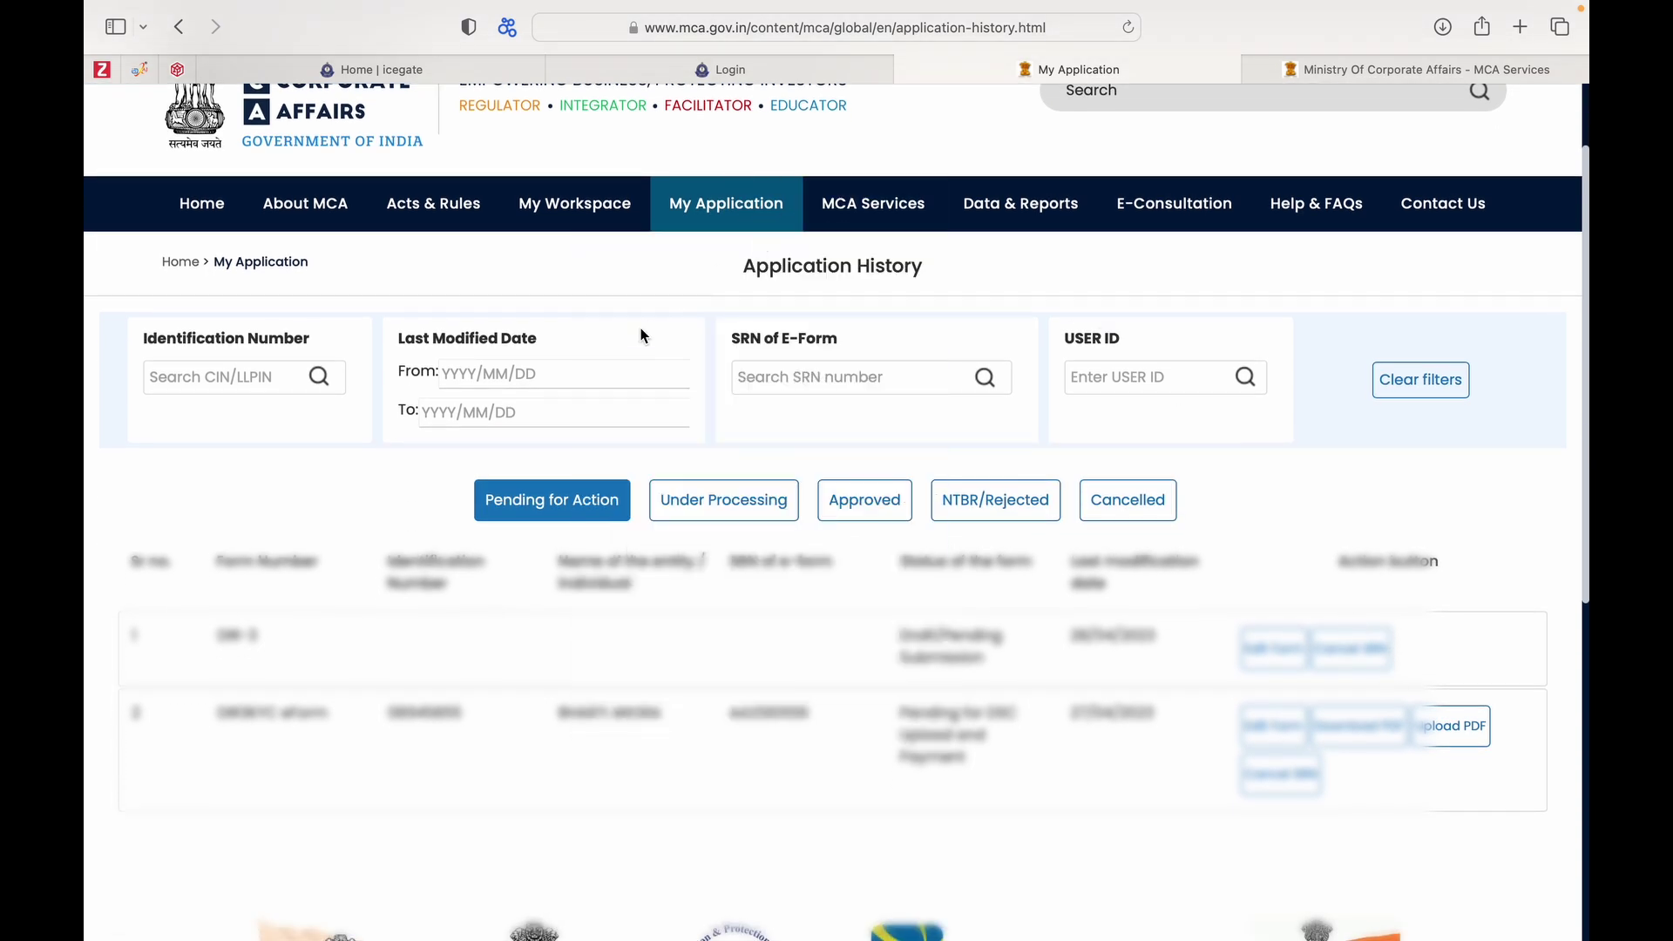
{"action": "scroll", "coordinate": [880, 582], "scroll_direction": "down", "scroll_amount": 4}
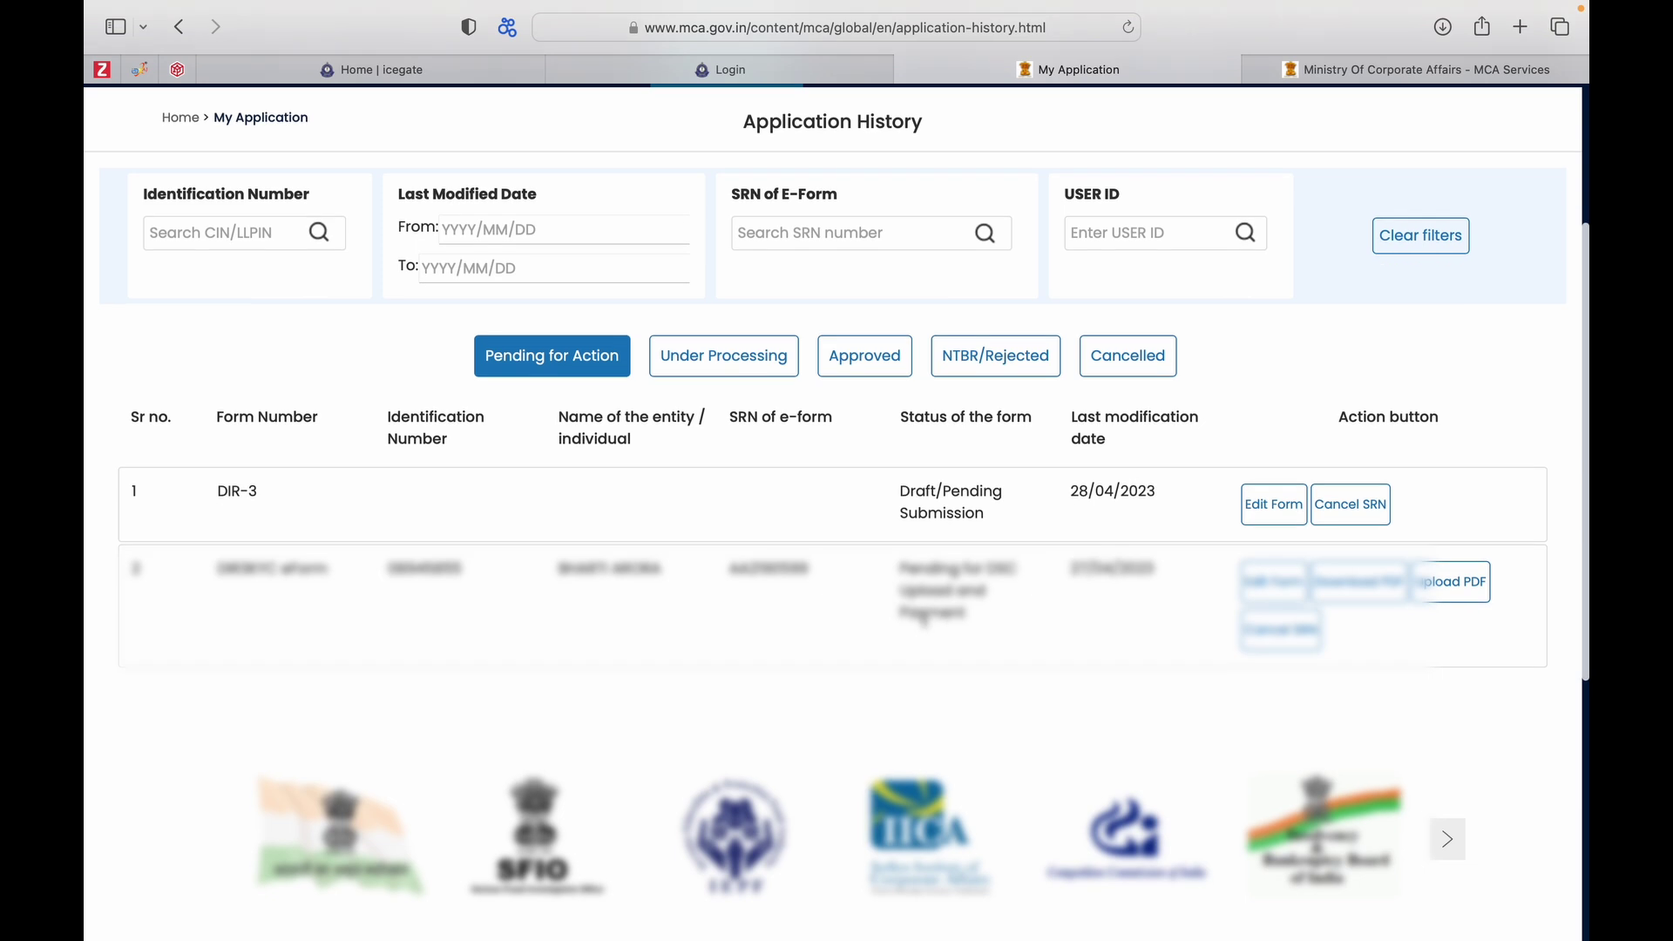
{"action": "scroll", "coordinate": [924, 621], "scroll_direction": "up", "scroll_amount": 7}
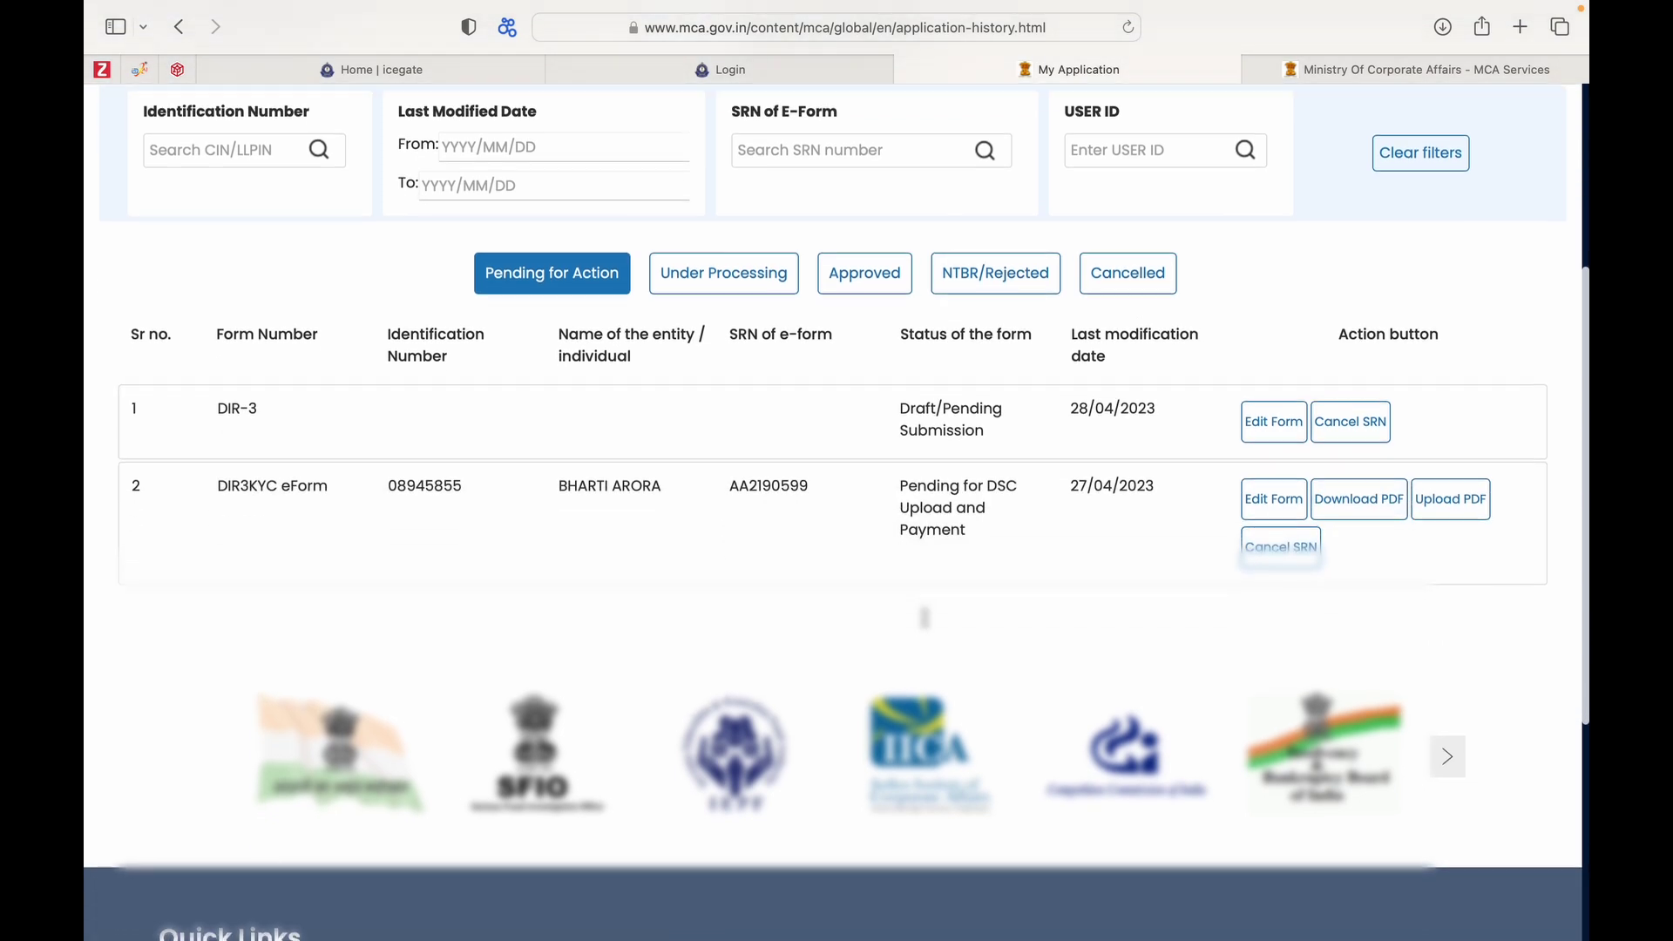
{"action": "mouse_move", "coordinate": [871, 319]}
{"action": "mouse_move", "coordinate": [841, 438]}
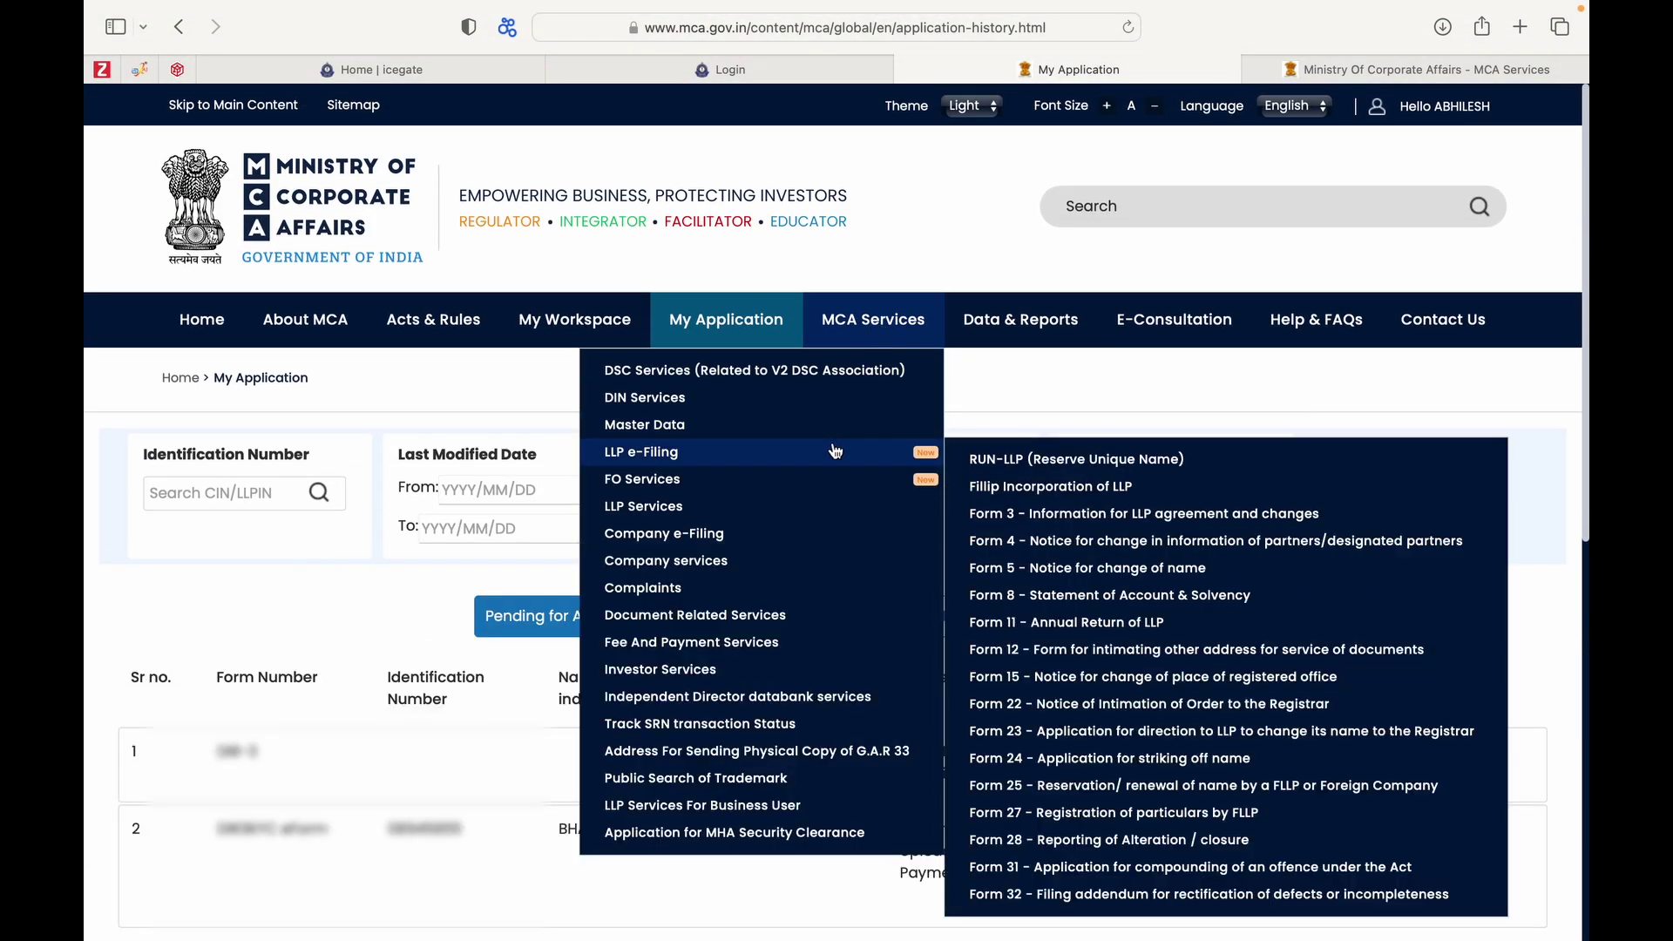
Open Form 11 - Annual Return of LLP from LLP e-Filing and scroll through the blank form.
{"action": "left_click_drag", "start_coordinate": [1038, 459], "coordinate": [1046, 486]}
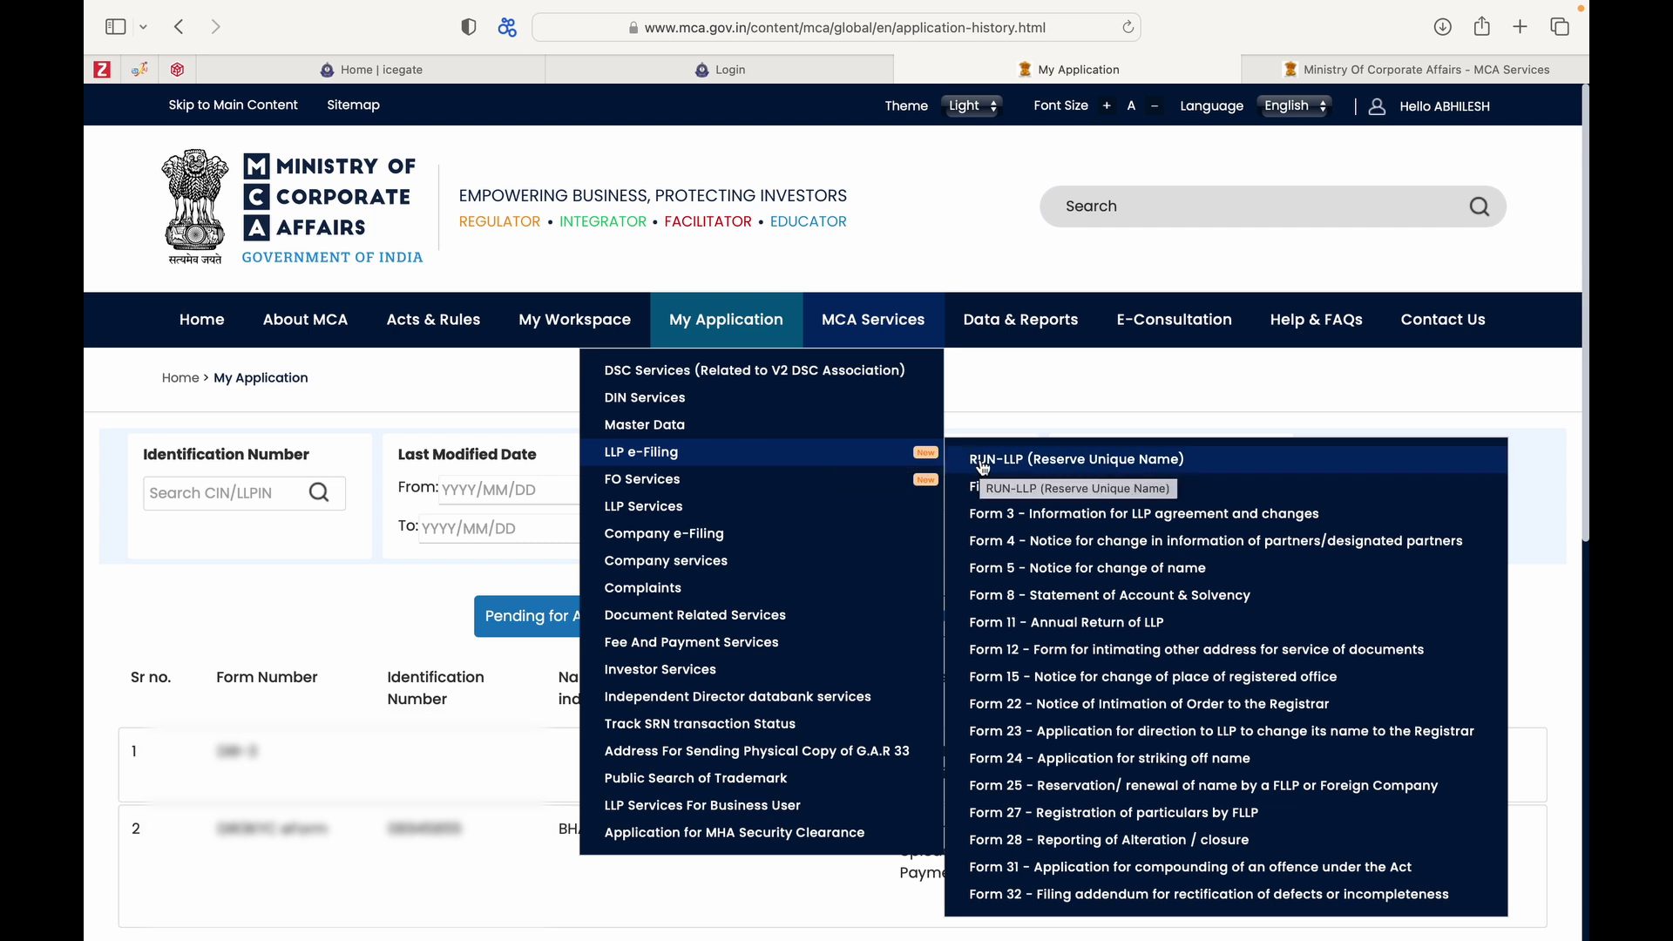
{"action": "left_click", "coordinate": [1004, 626]}
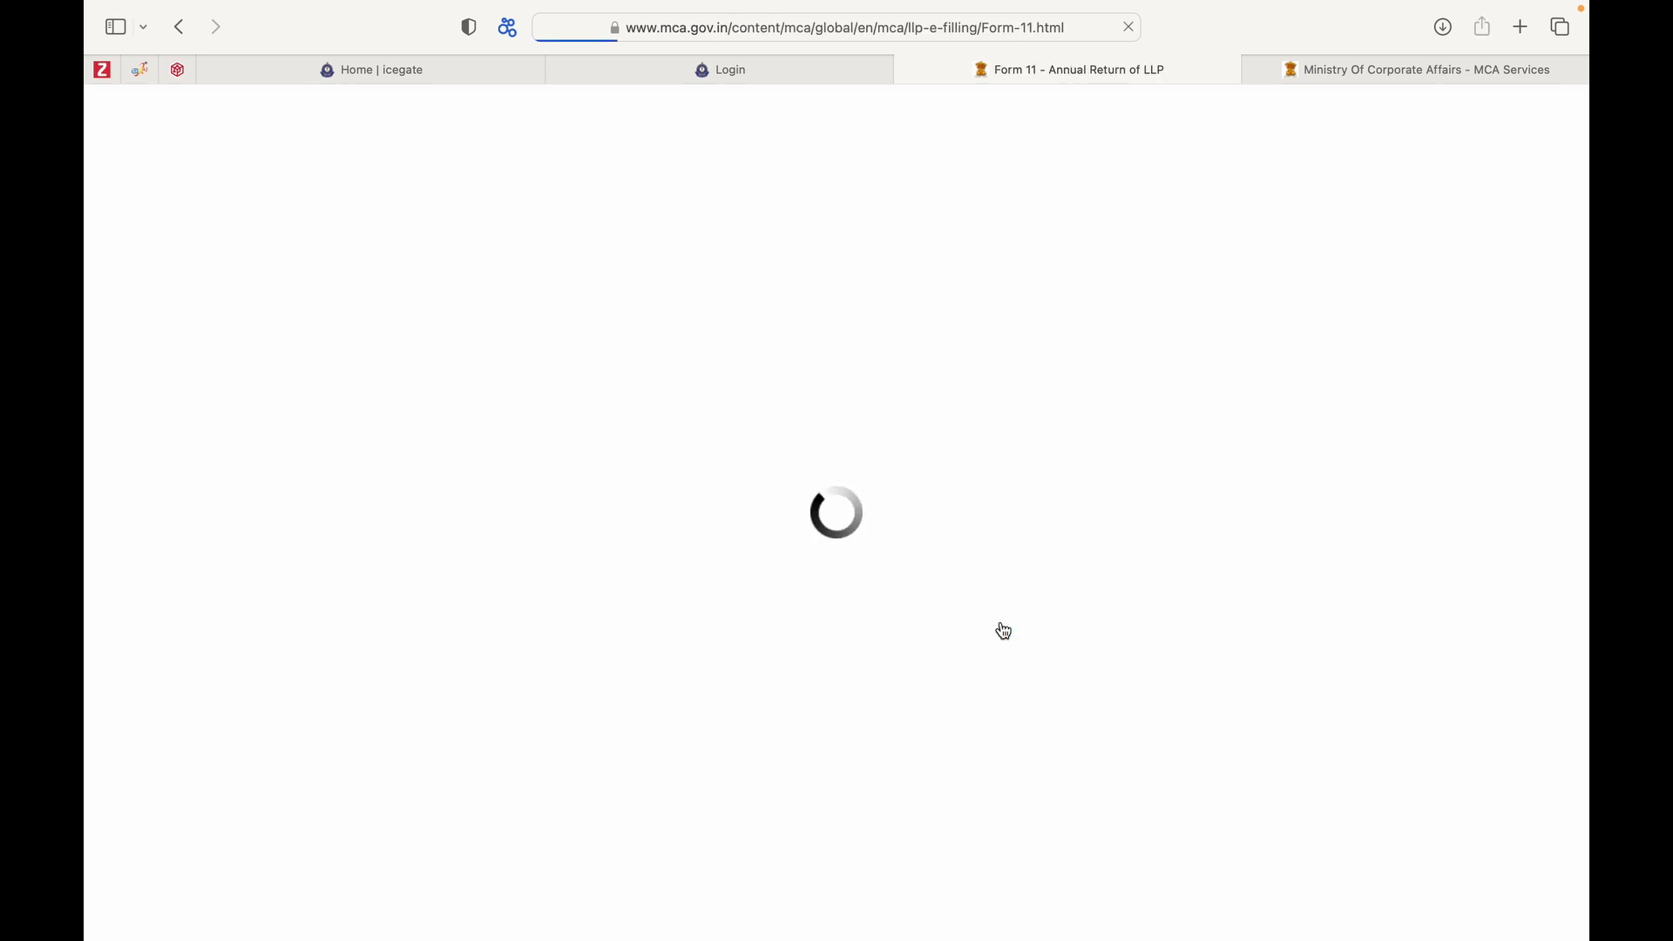
{"action": "scroll", "coordinate": [1004, 630], "scroll_direction": "down", "scroll_amount": 4}
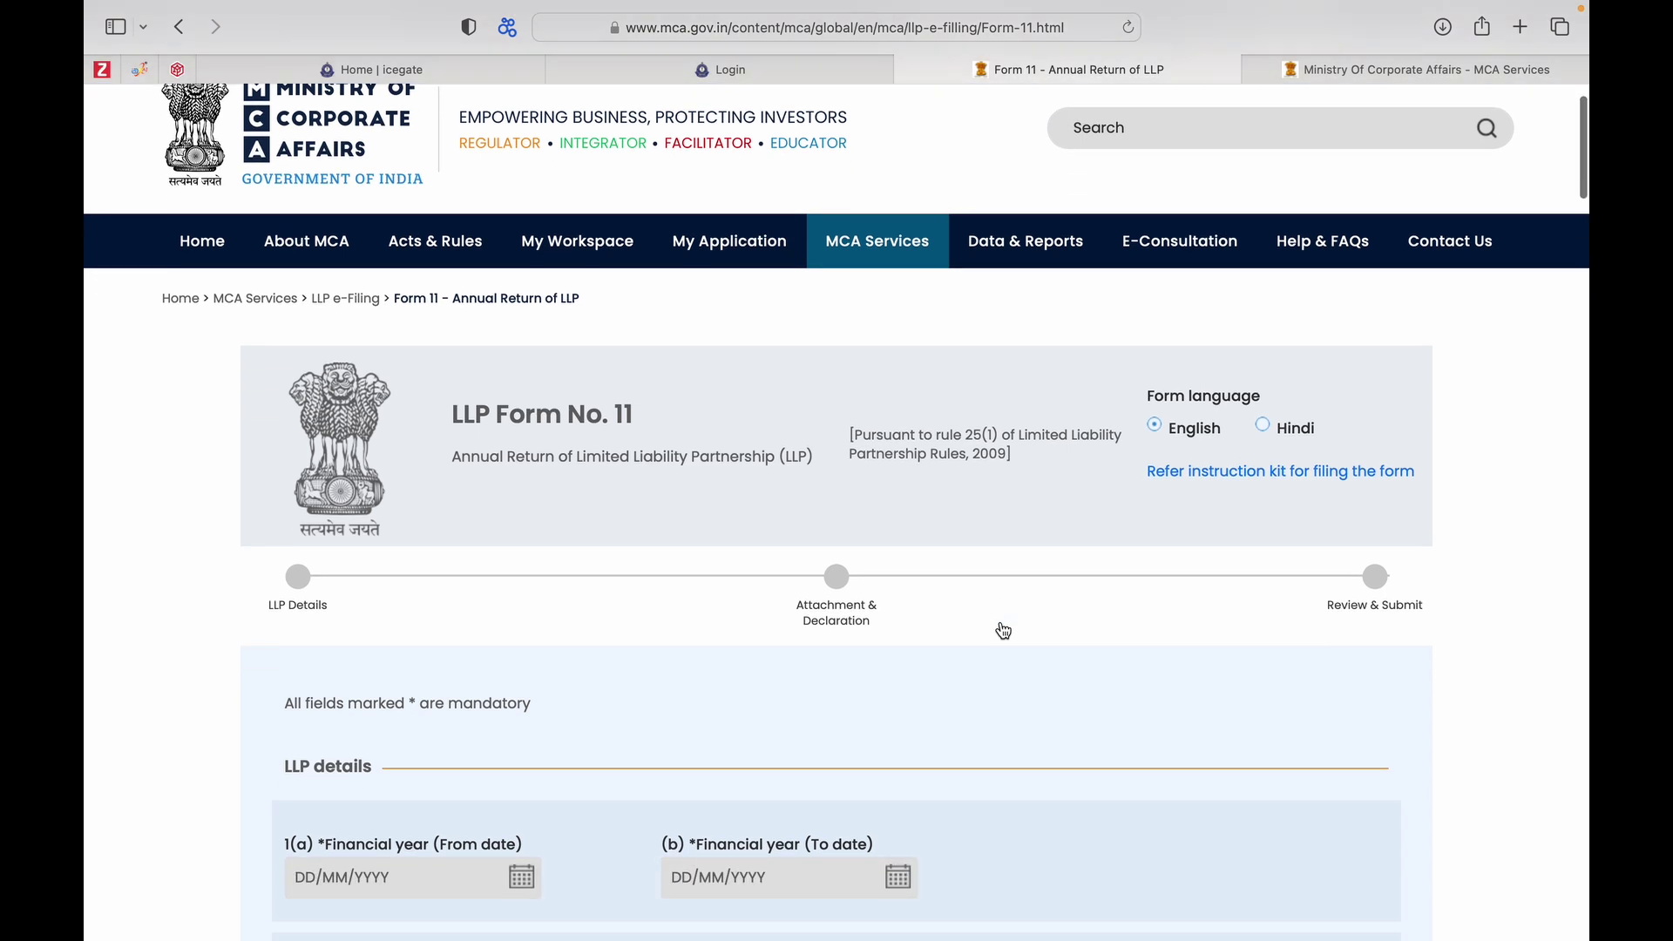
{"action": "scroll", "coordinate": [1004, 630], "scroll_direction": "up", "scroll_amount": 2}
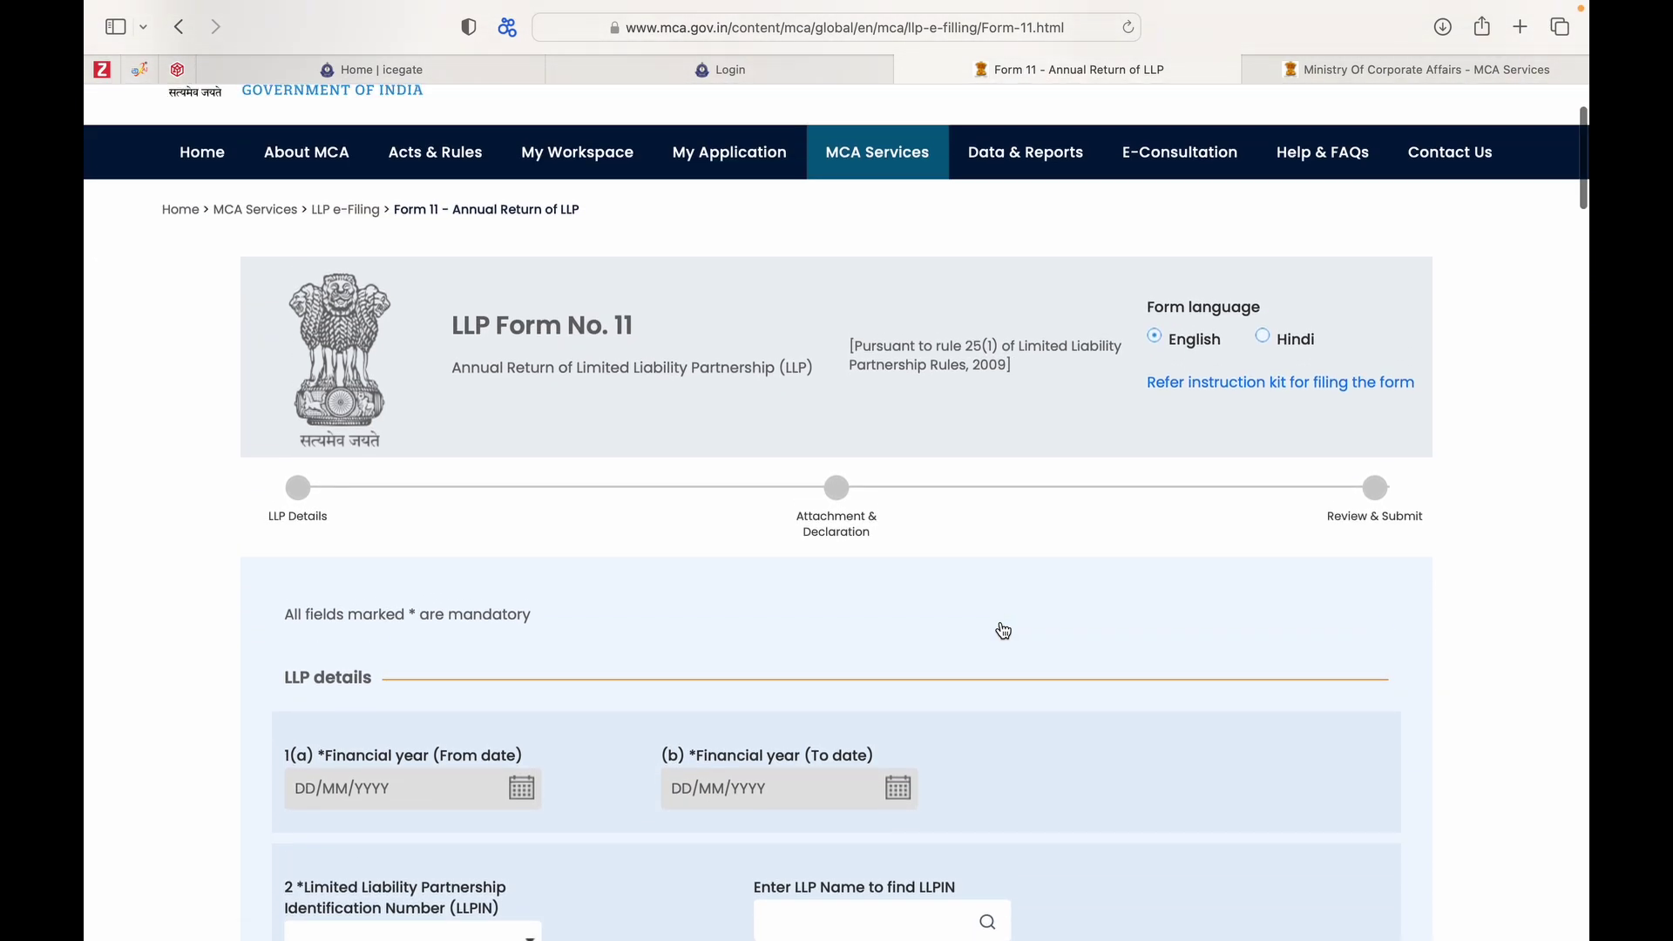
{"action": "scroll", "coordinate": [1004, 630], "scroll_direction": "down", "scroll_amount": 1}
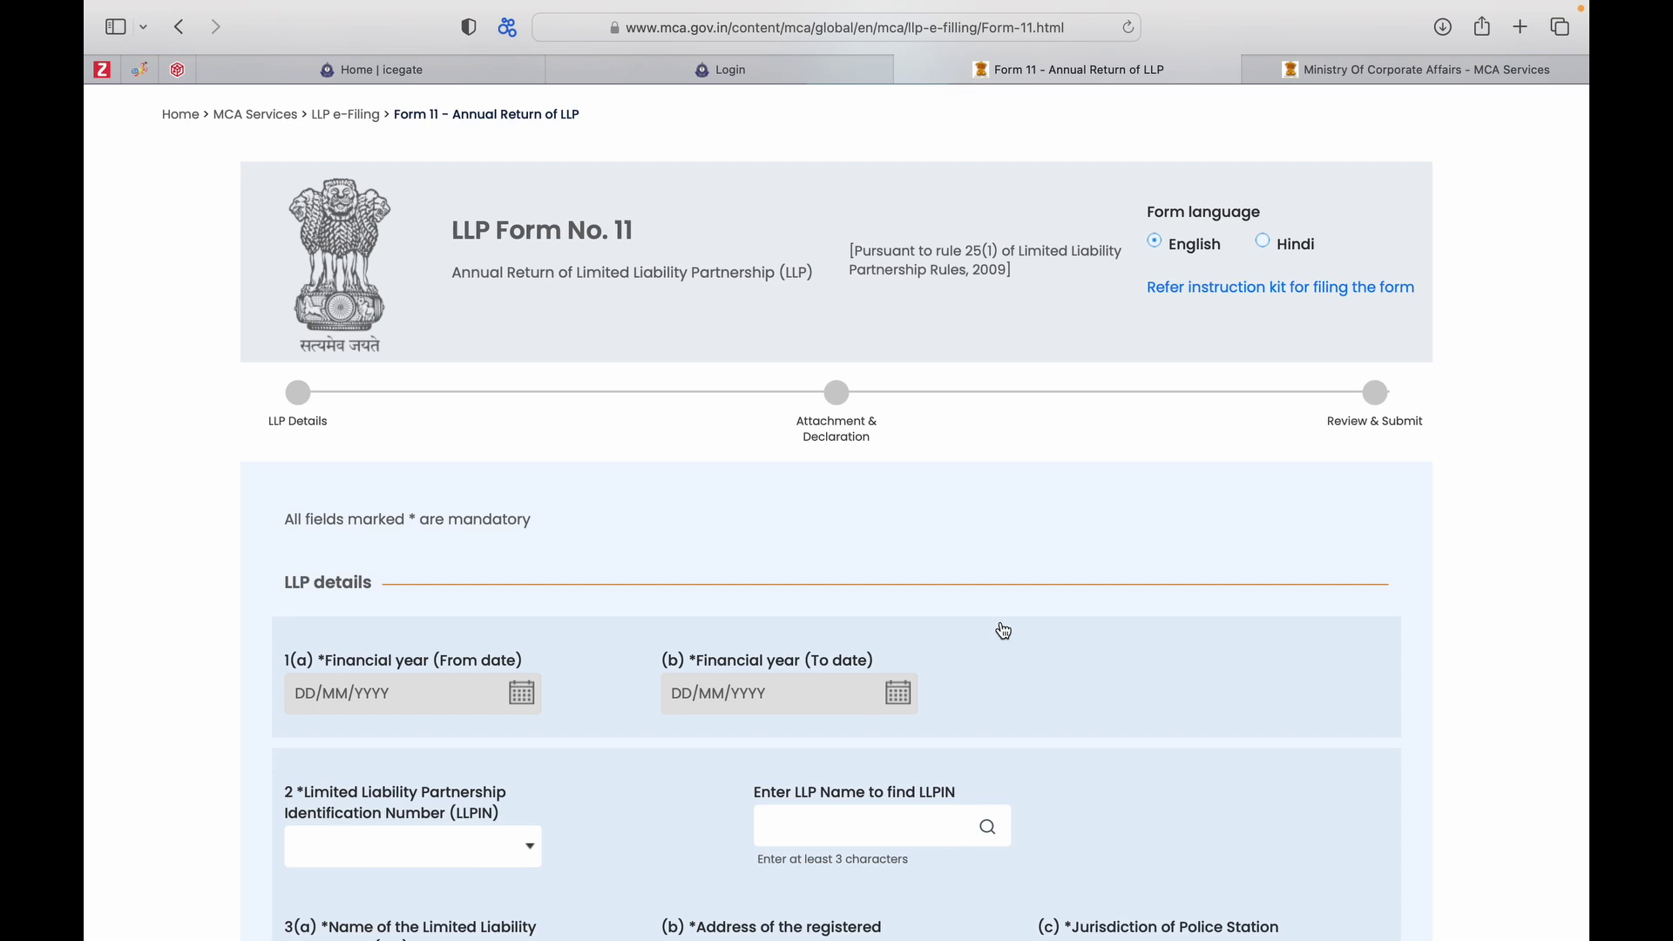
{"action": "scroll", "coordinate": [1004, 630], "scroll_direction": "down", "scroll_amount": 3}
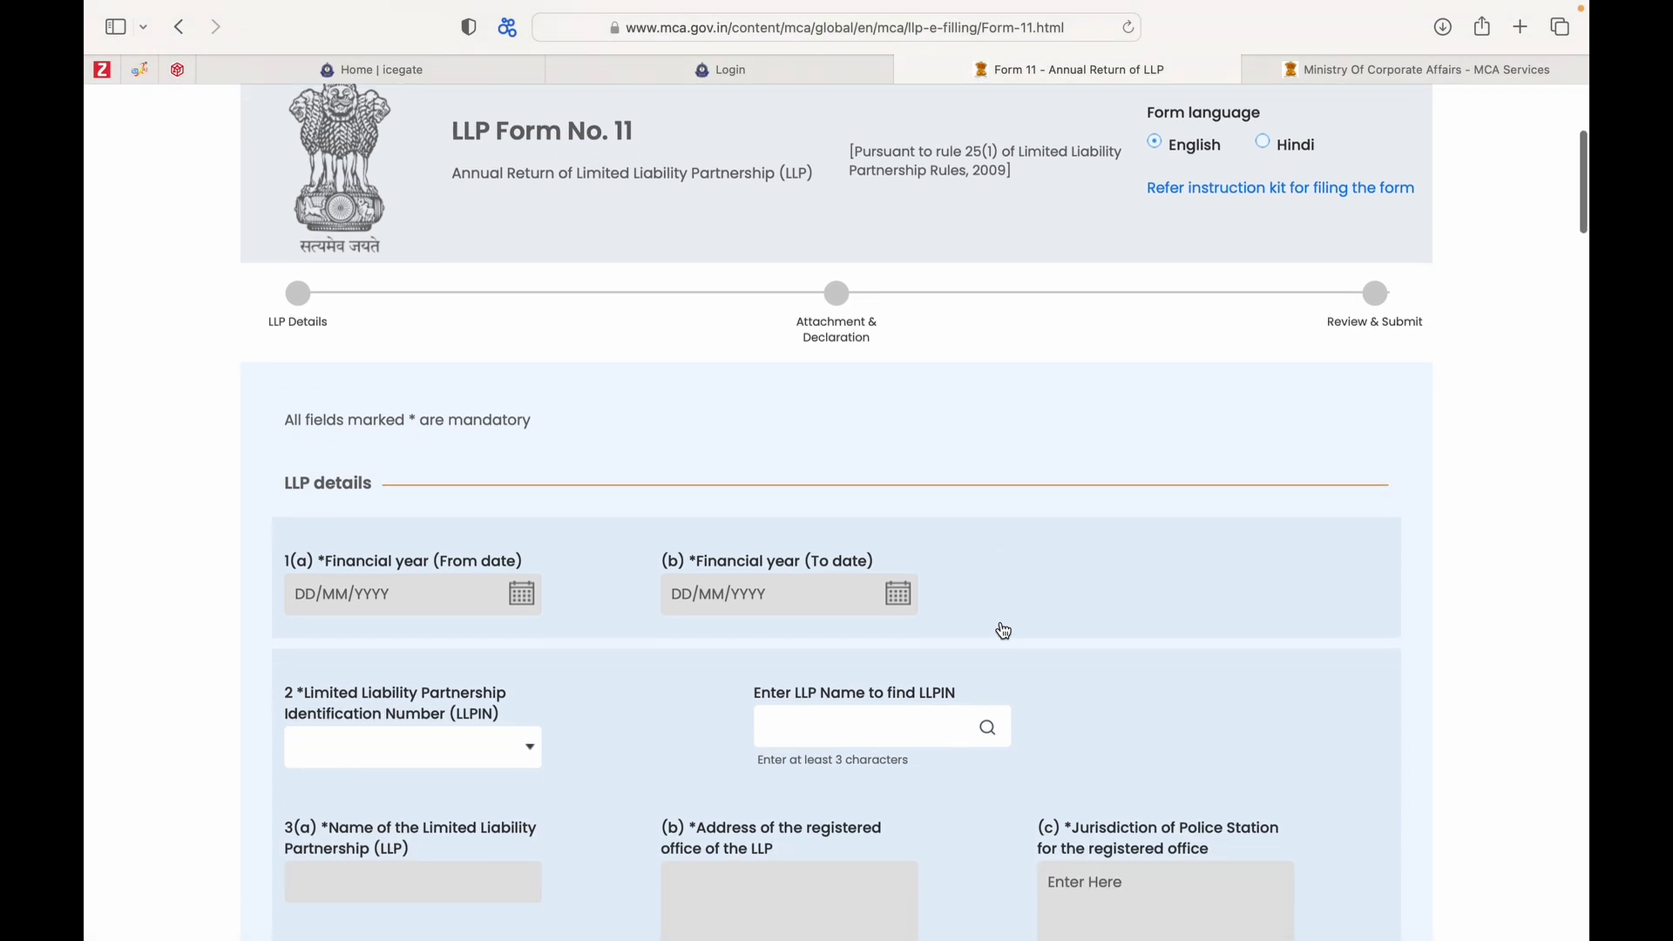
{"action": "scroll", "coordinate": [1004, 630], "scroll_direction": "up", "scroll_amount": 3}
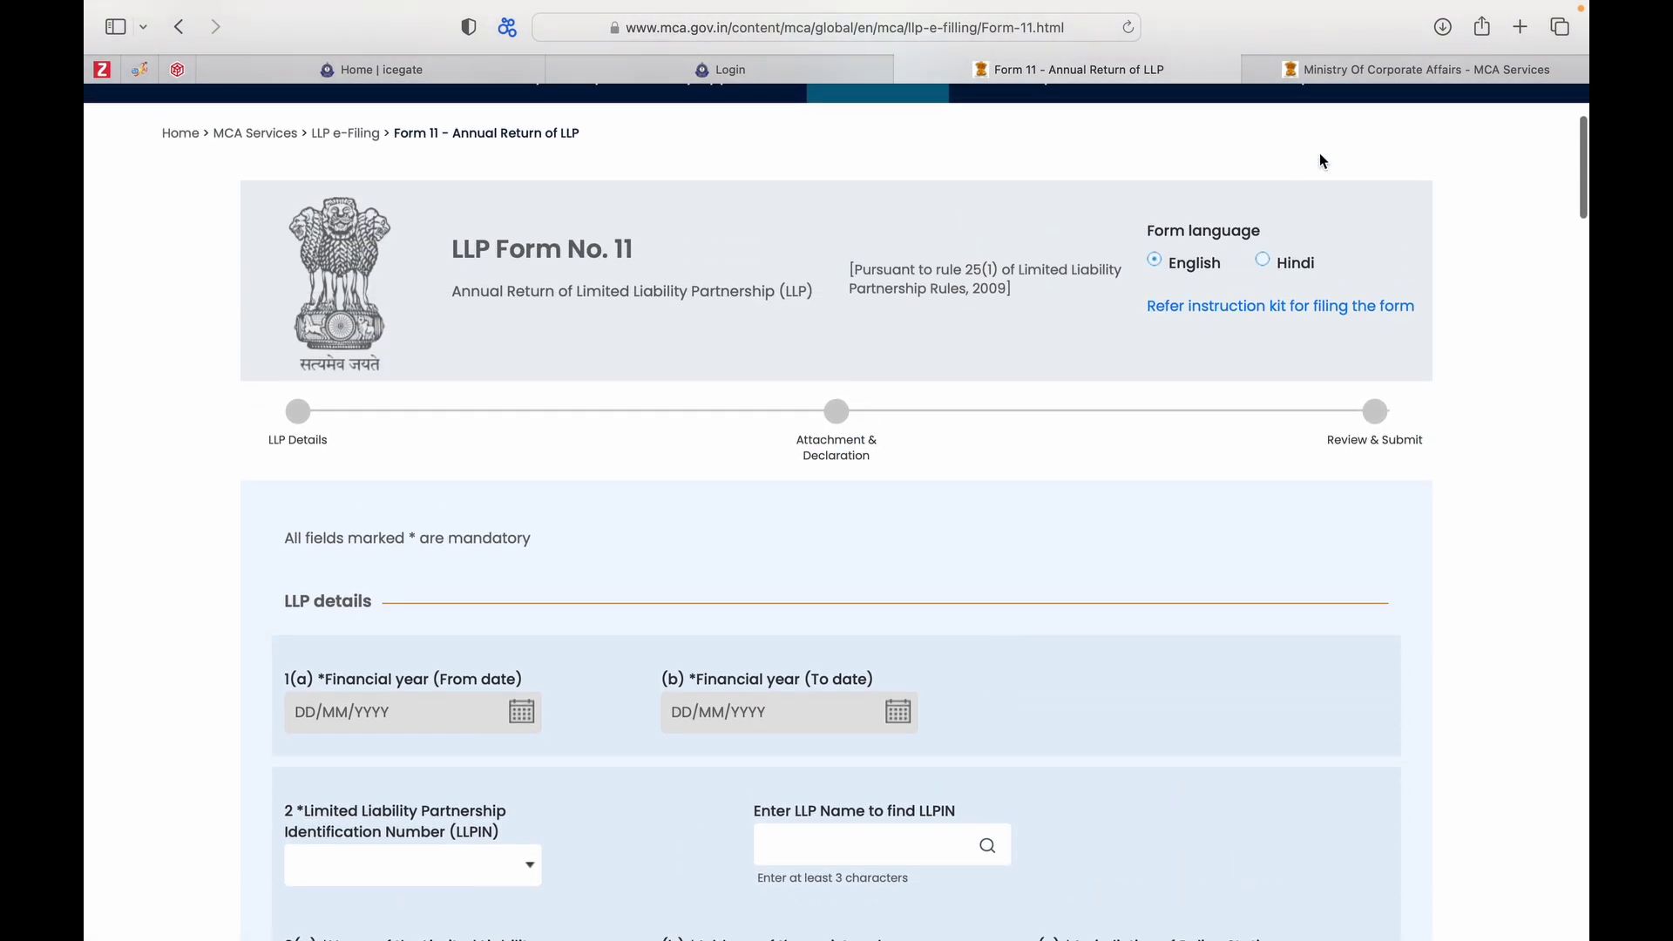
Select the LLPIN in the MCA Services master data tab, then return to the Form 11 tab.
{"action": "left_click", "coordinate": [1333, 69]}
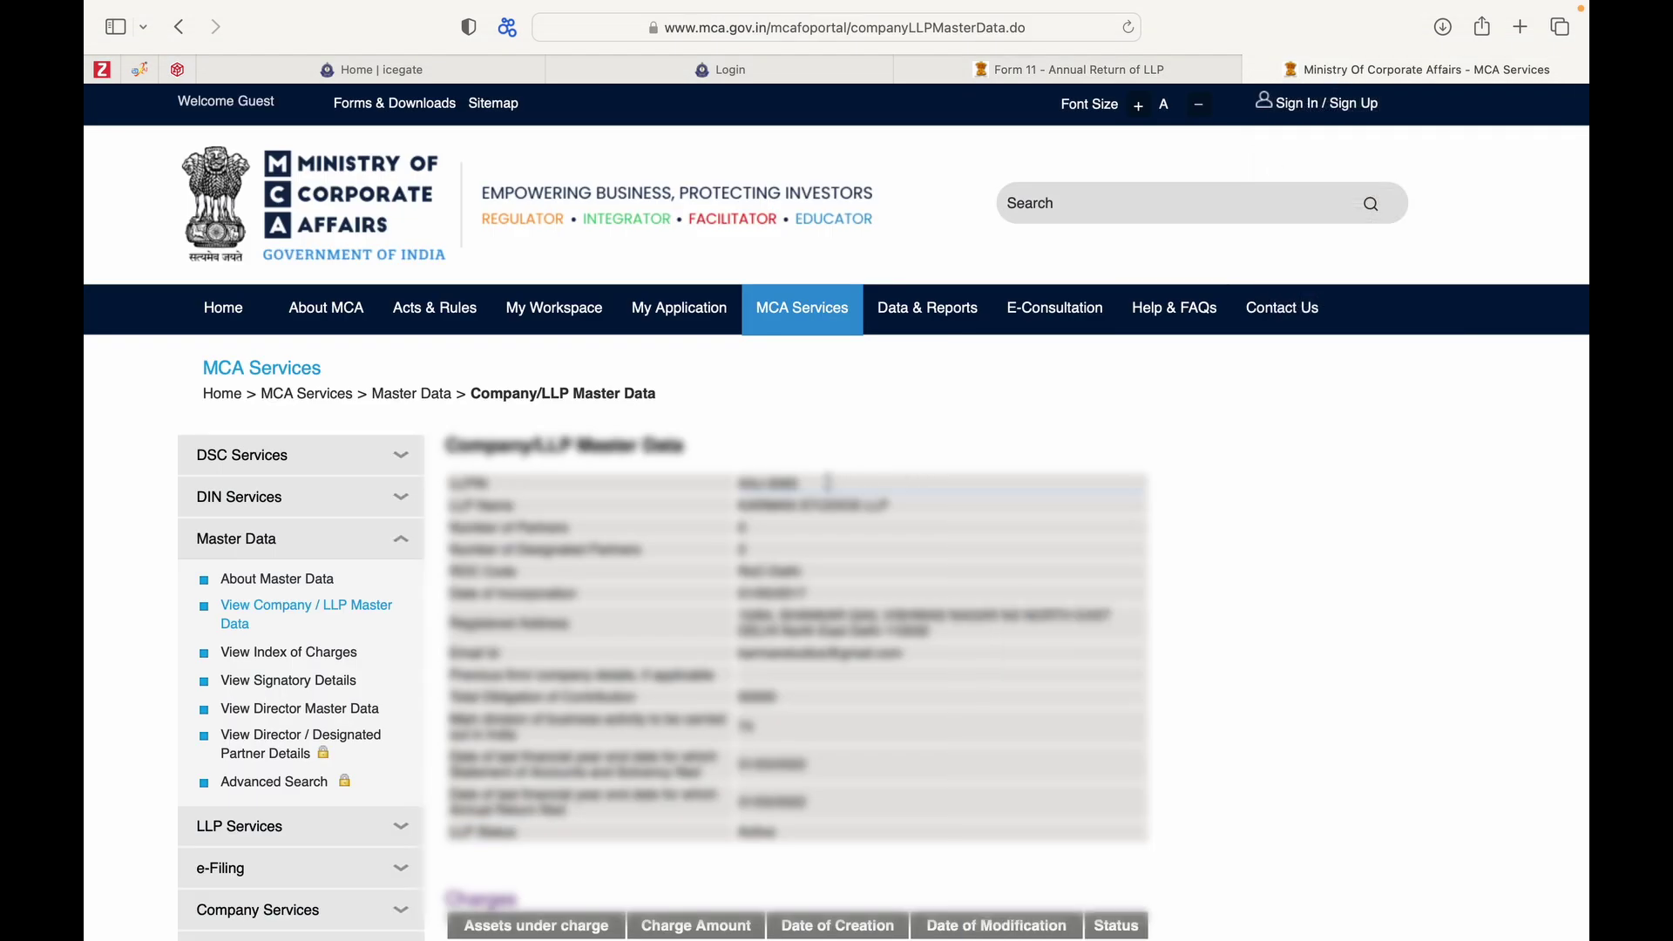
{"action": "left_click_drag", "start_coordinate": [801, 483], "coordinate": [729, 484]}
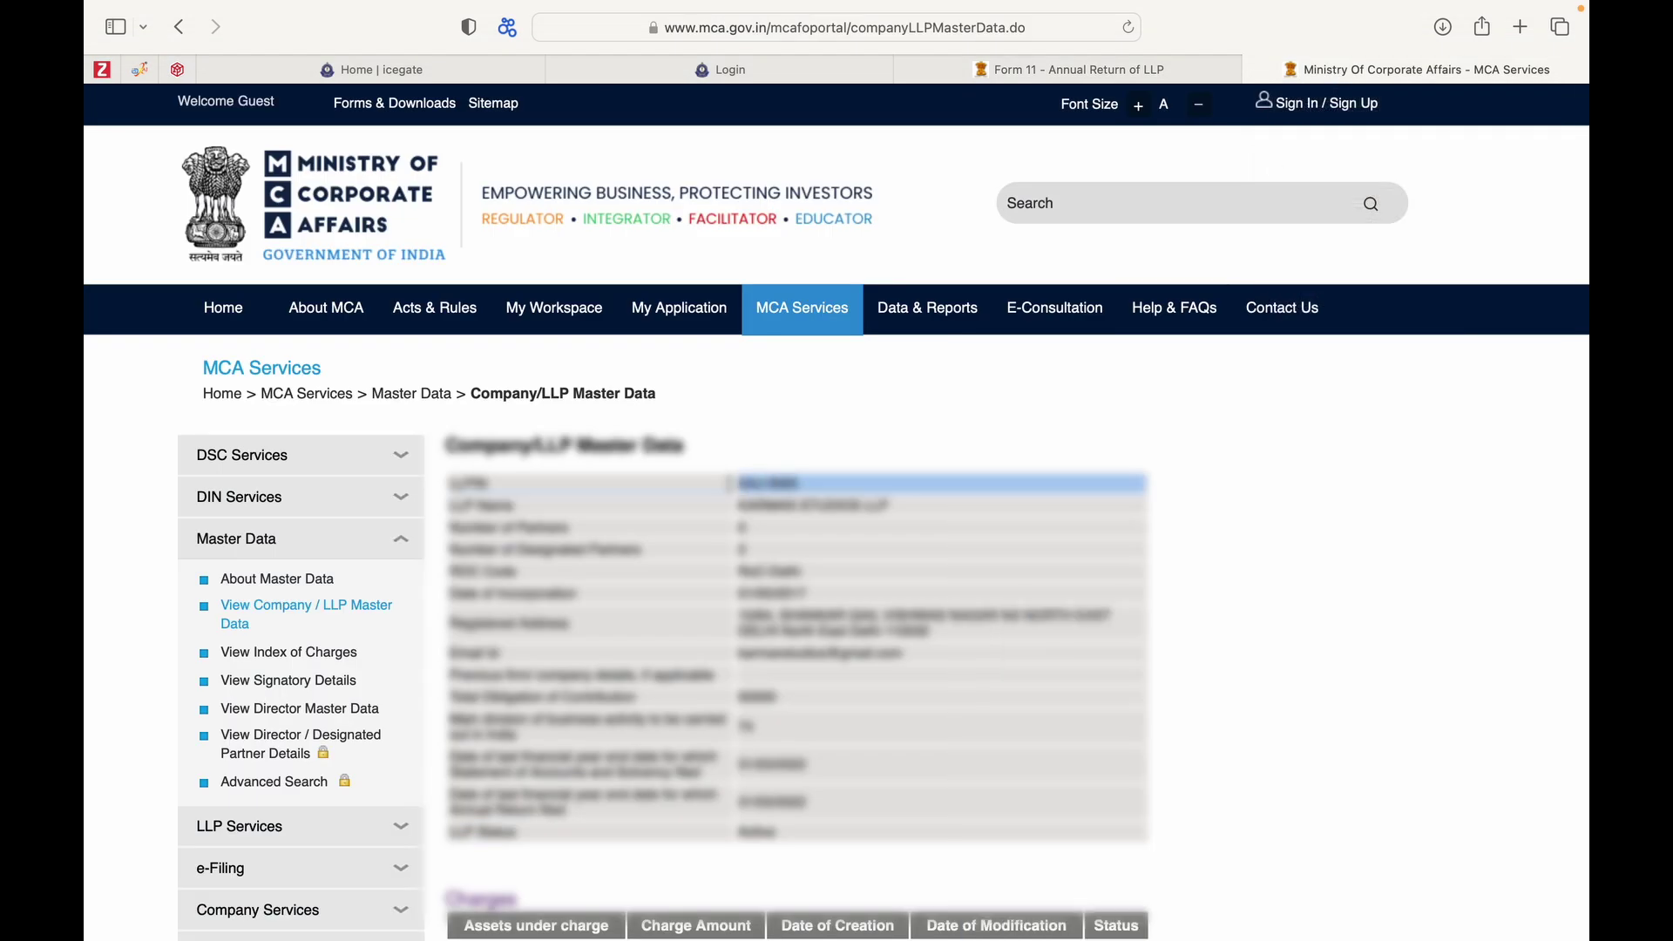
{"action": "left_click", "coordinate": [803, 459]}
{"action": "left_click_drag", "start_coordinate": [804, 487], "coordinate": [741, 484]}
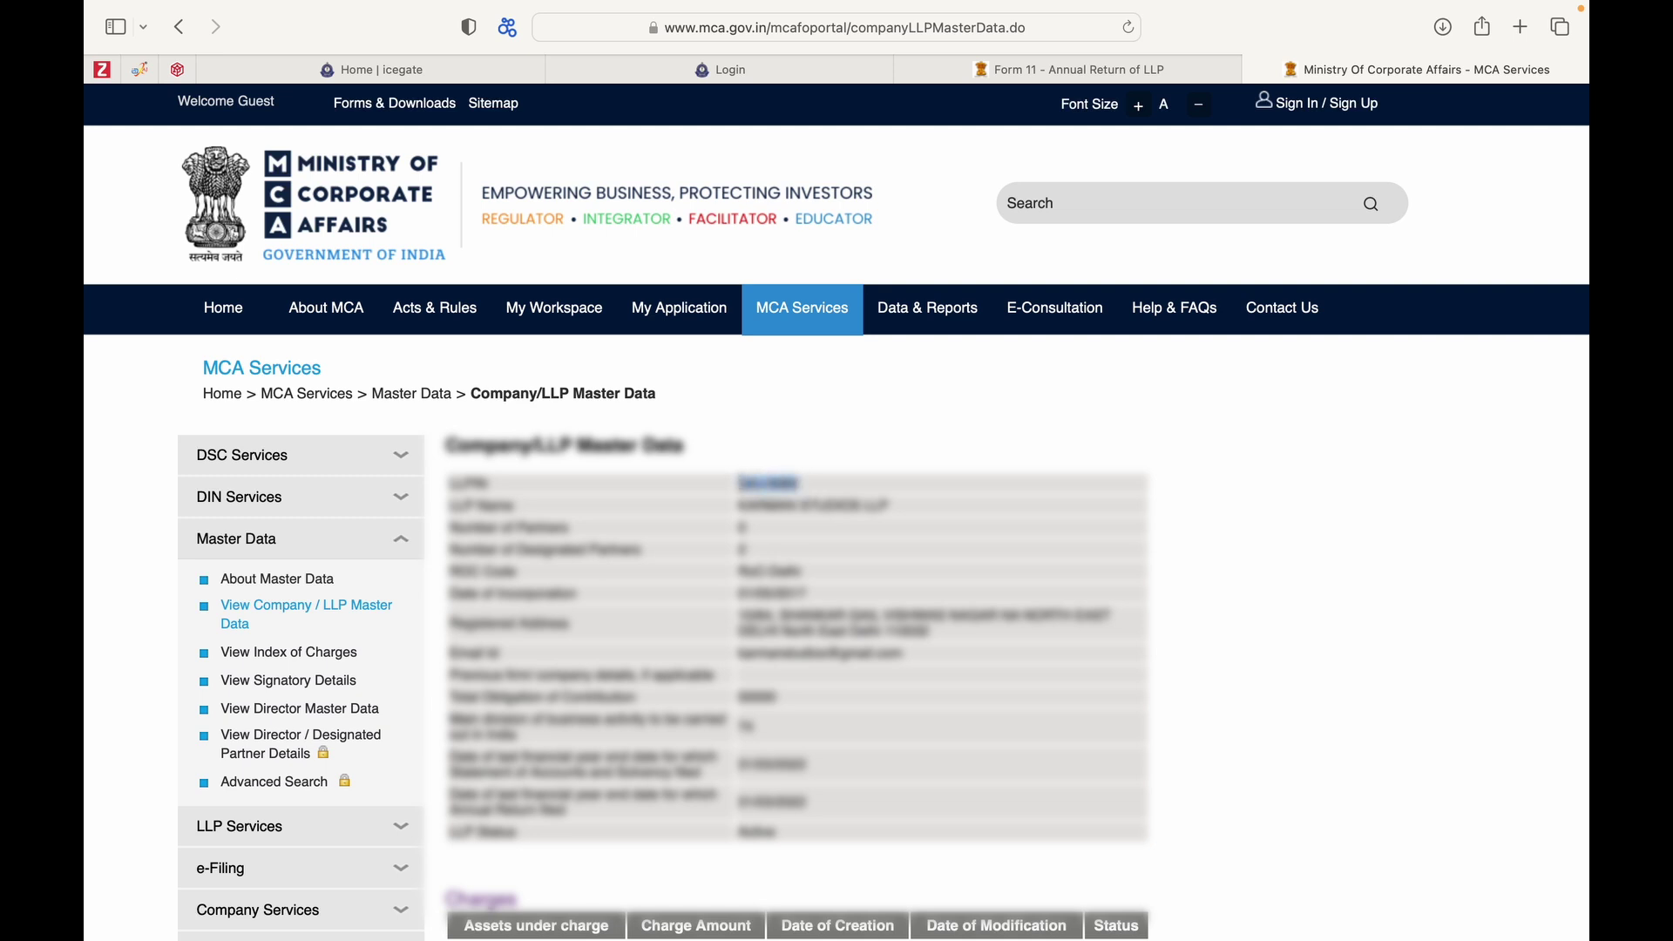
{"action": "left_click", "coordinate": [1039, 68]}
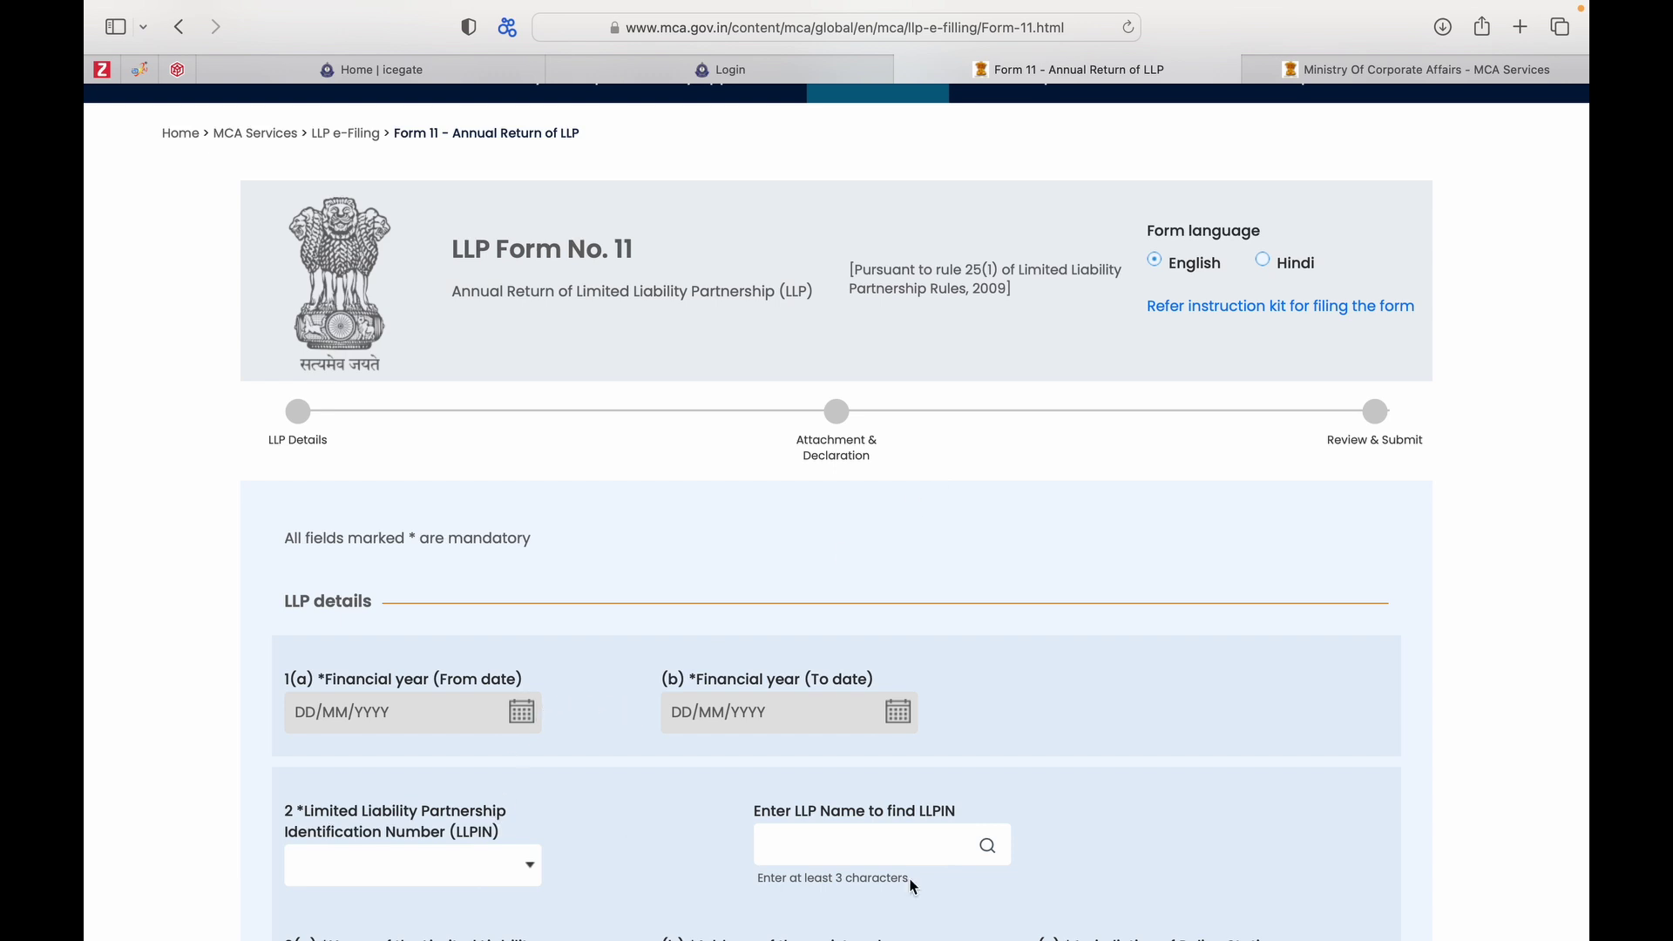
{"action": "scroll", "coordinate": [910, 882], "scroll_direction": "down", "scroll_amount": 2}
{"action": "scroll", "coordinate": [911, 885], "scroll_direction": "down", "scroll_amount": 2}
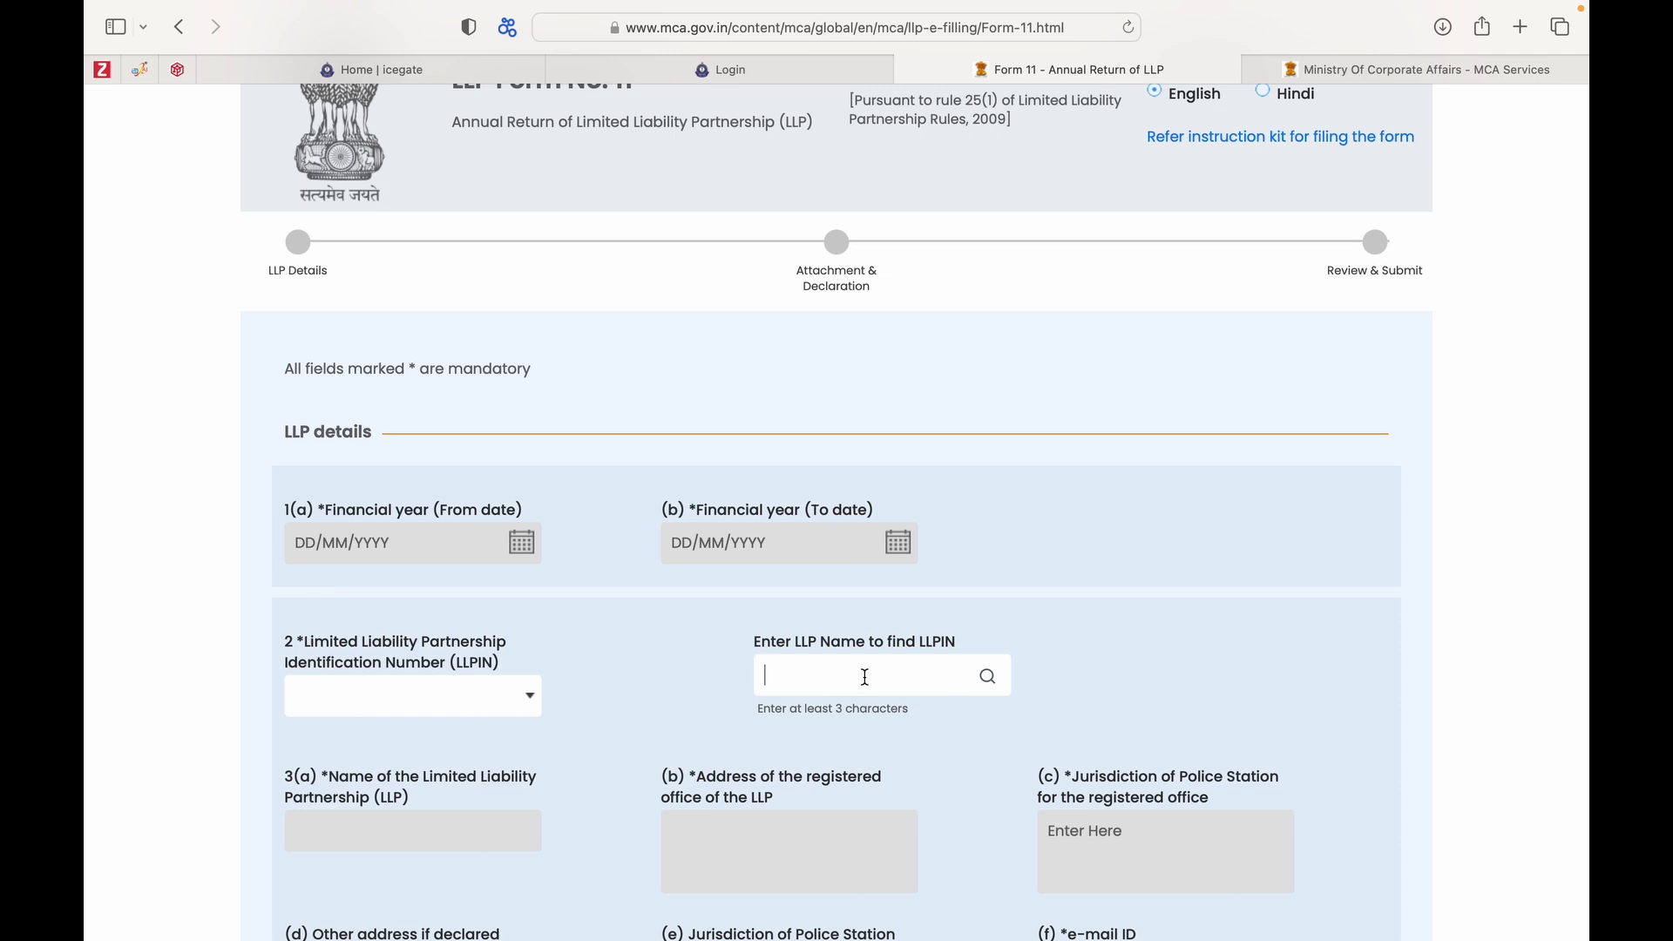
{"action": "scroll", "coordinate": [865, 677], "scroll_direction": "down", "scroll_amount": 2}
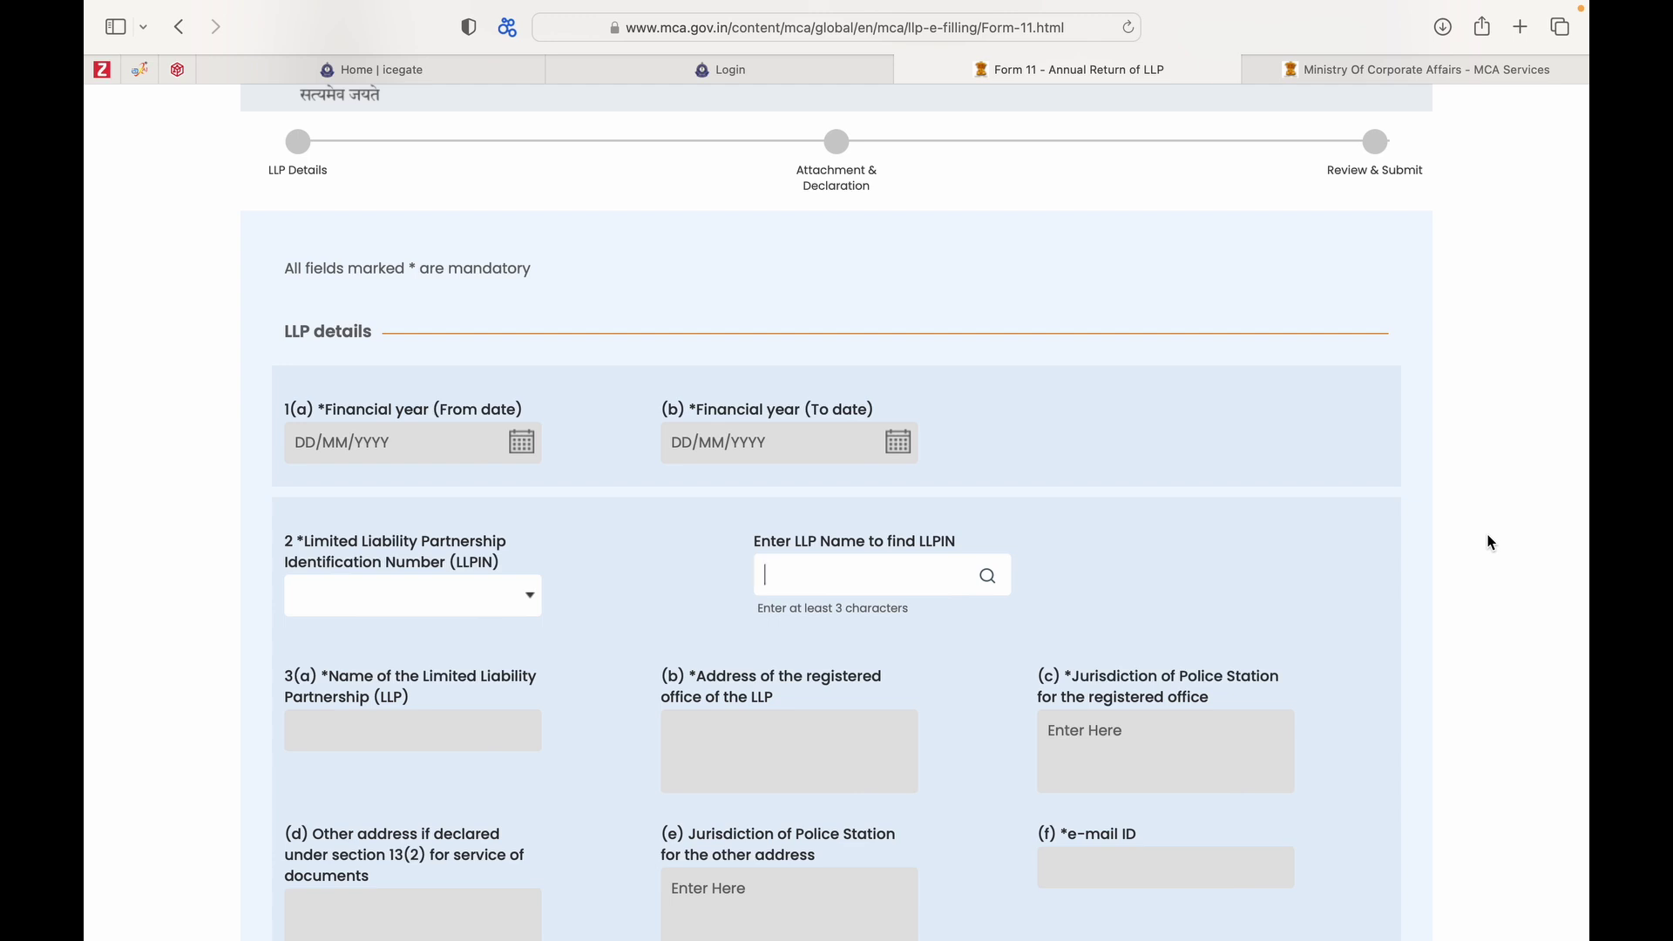
Leave the LLPIN list empty and search by LLP name to auto-fill name, address, police station and e-mail.
{"action": "left_click", "coordinate": [523, 596]}
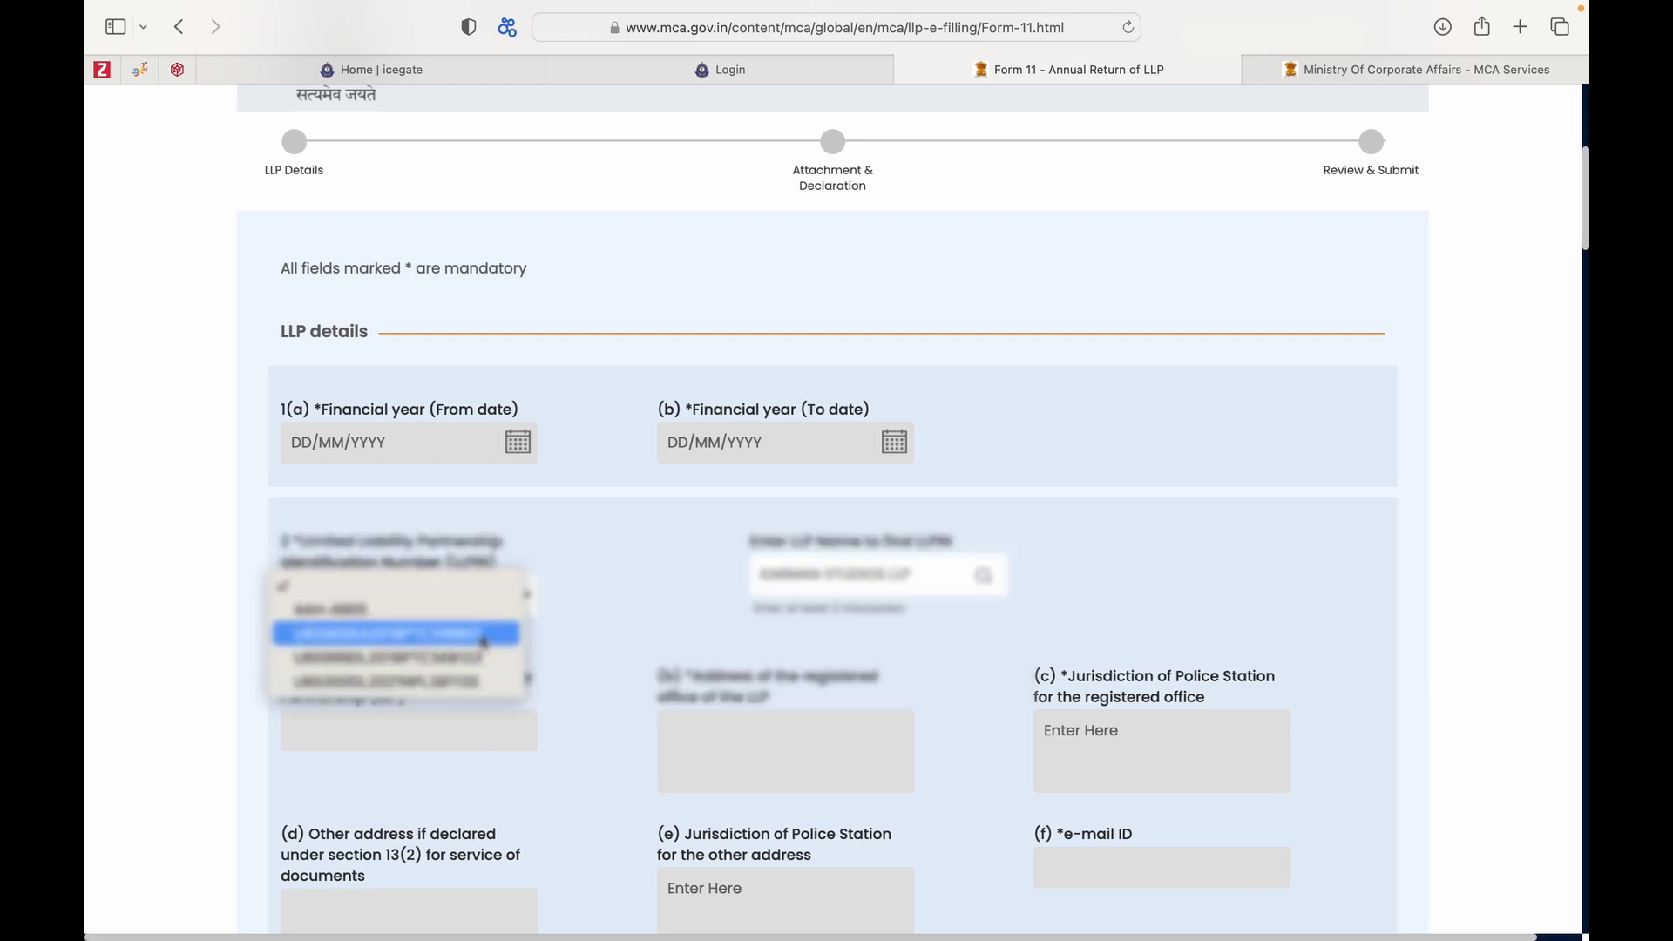
{"action": "left_click", "coordinate": [598, 644]}
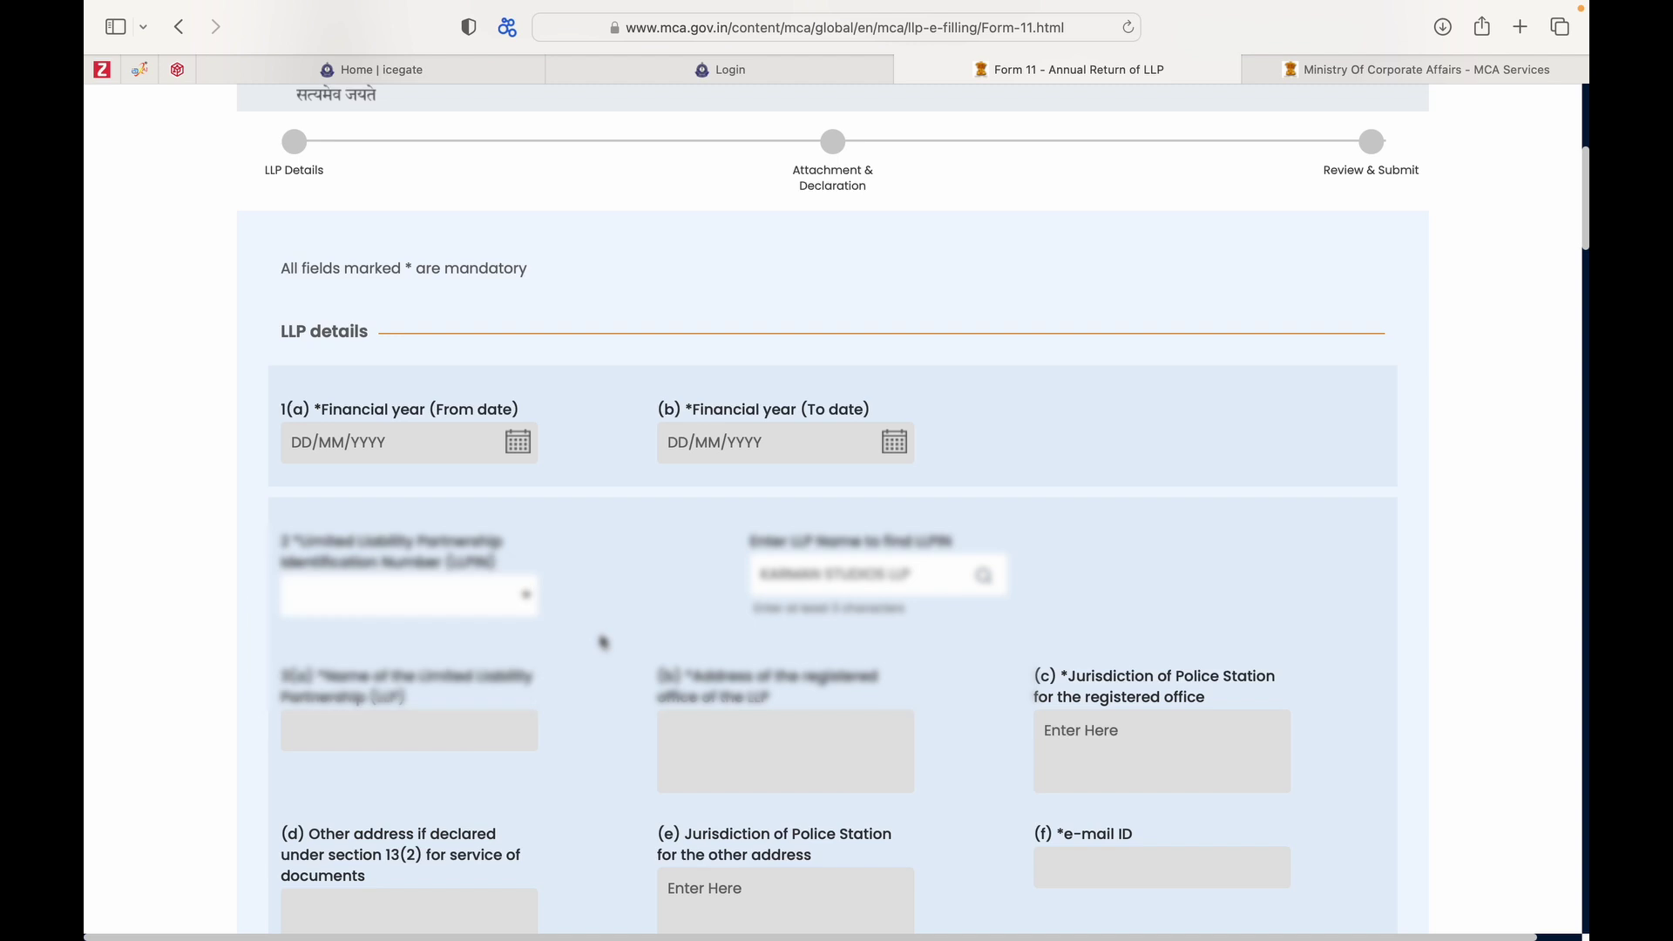
{"action": "left_click", "coordinate": [527, 597]}
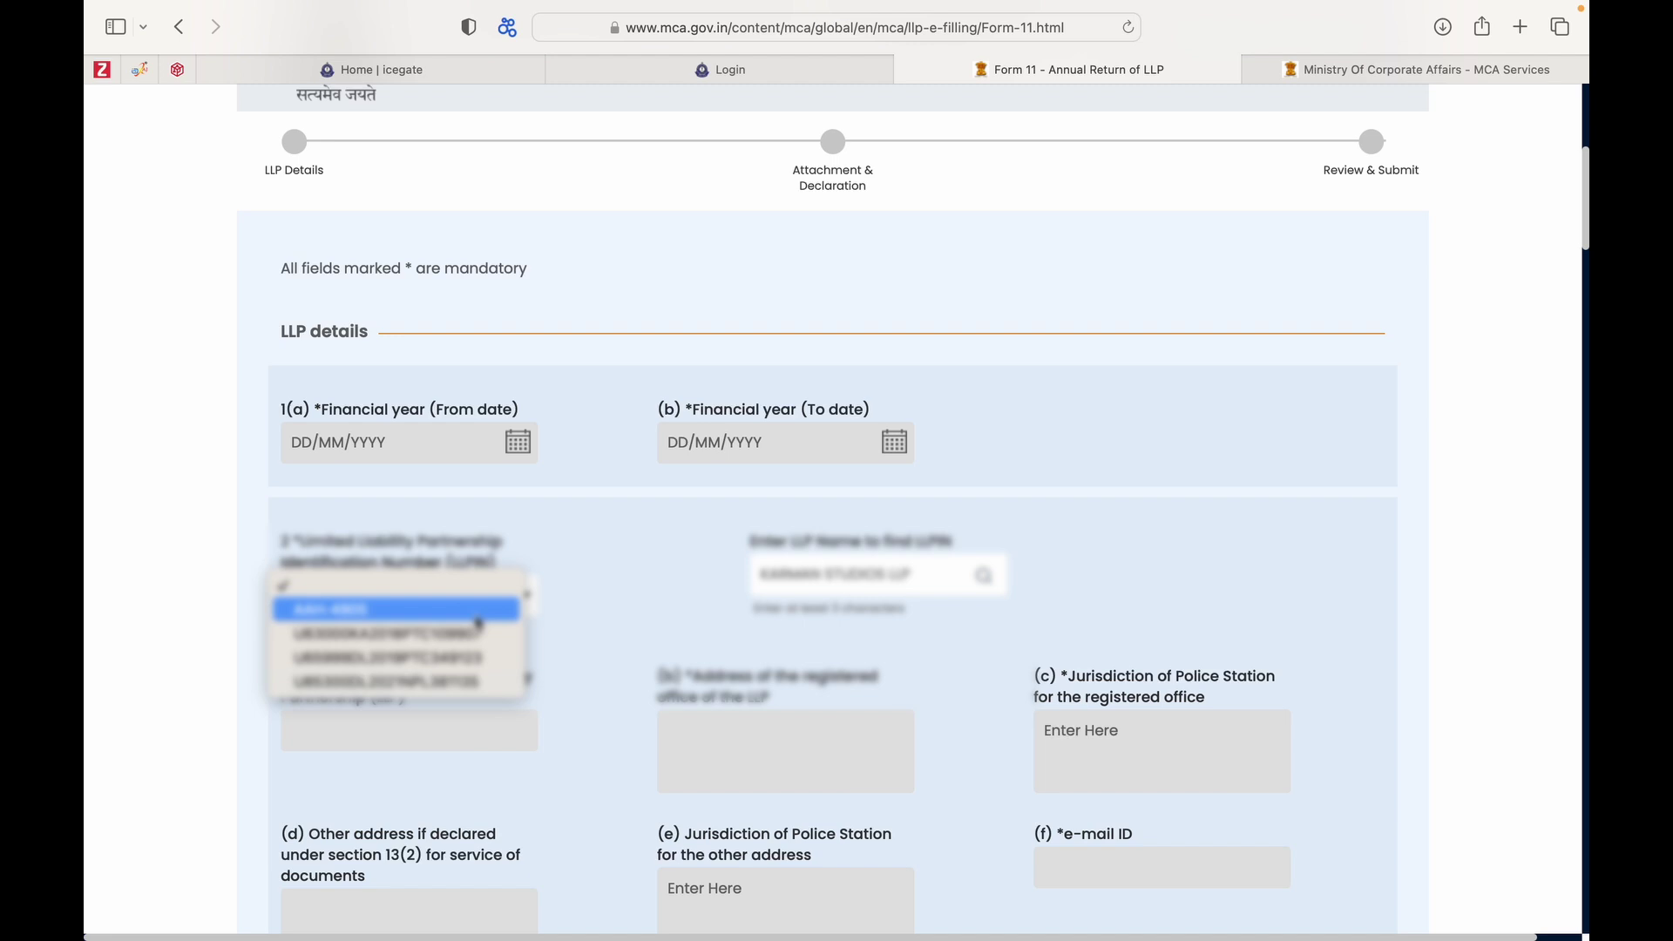
{"action": "left_click", "coordinate": [637, 645]}
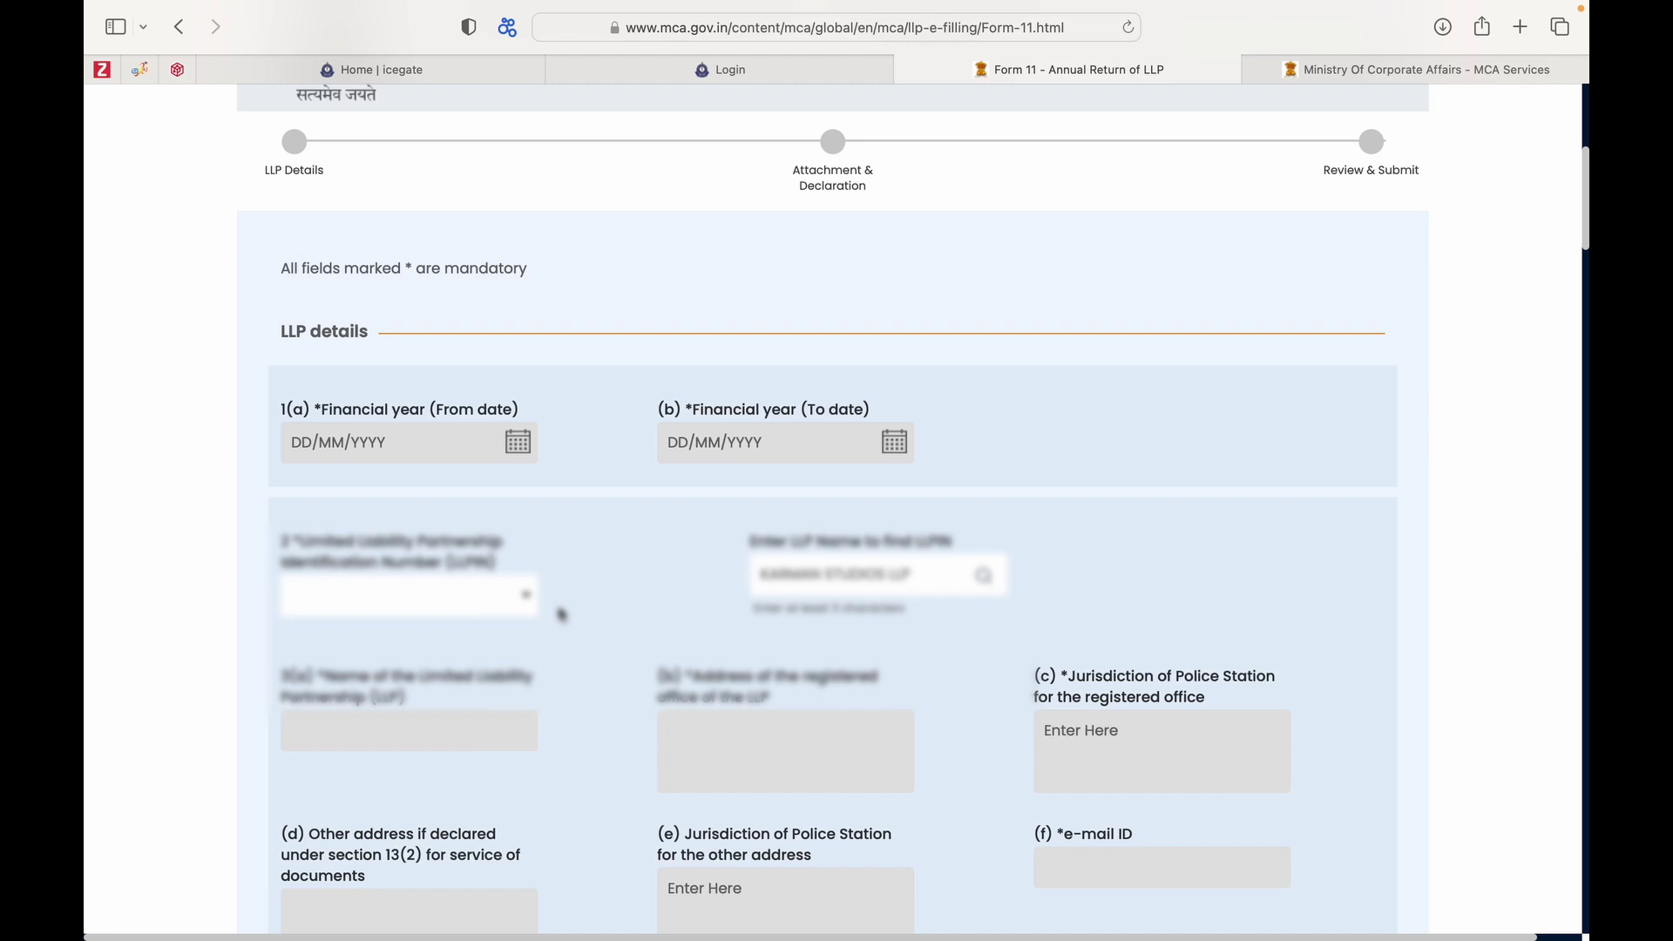
{"action": "left_click", "coordinate": [528, 598]}
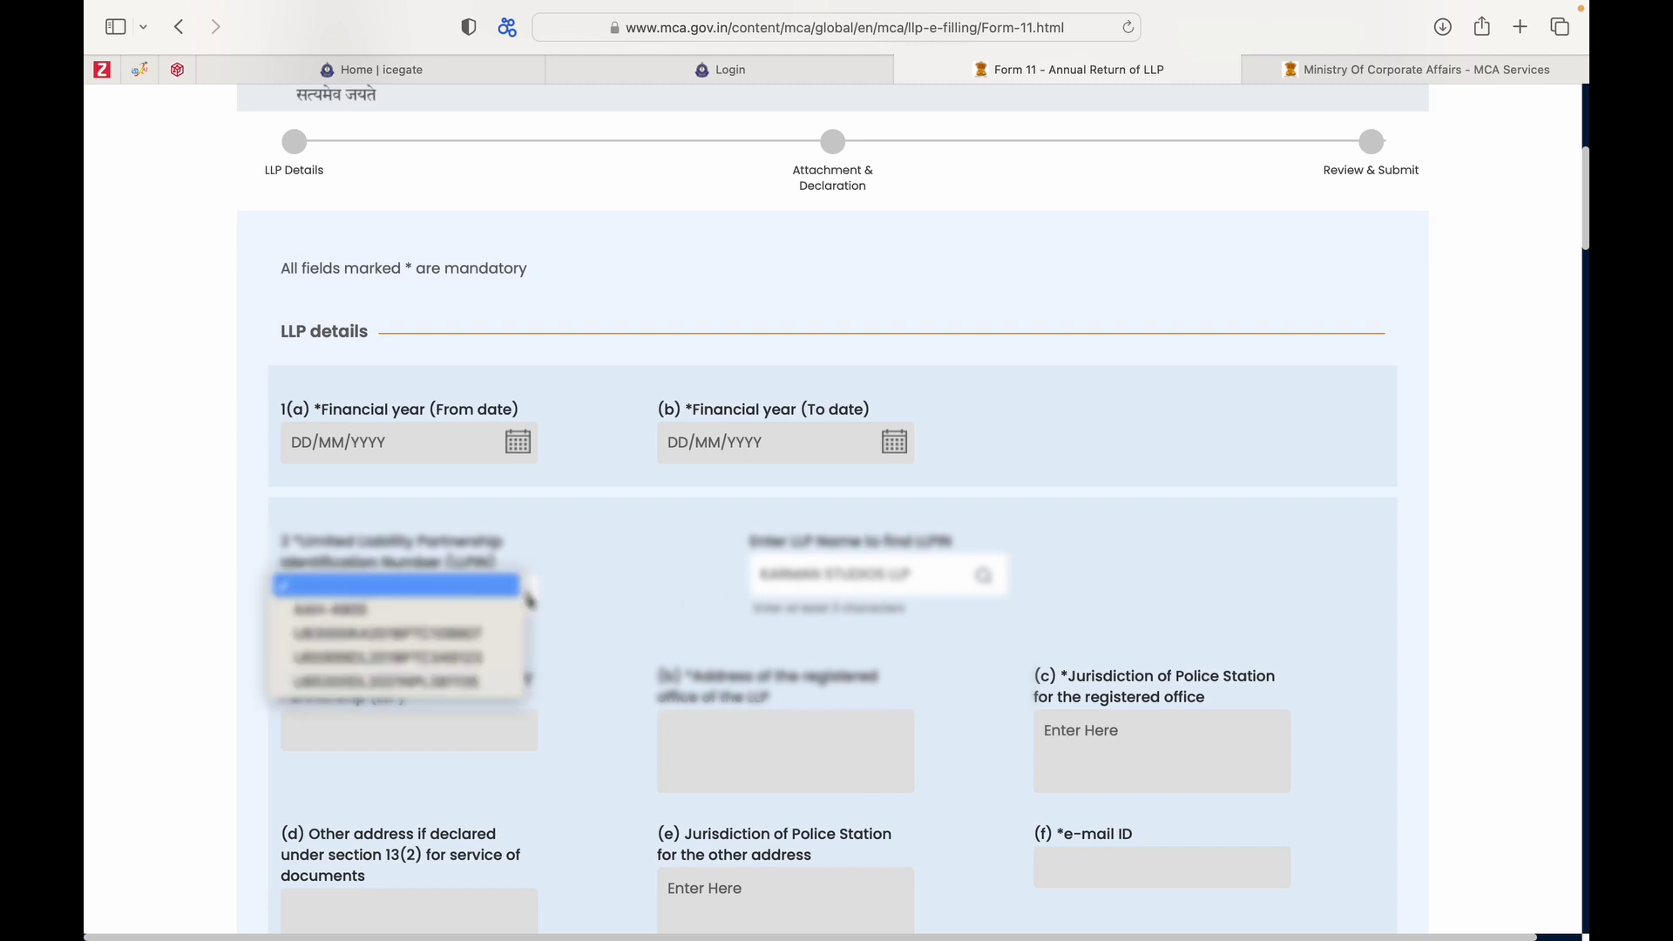
{"action": "left_click", "coordinate": [595, 618]}
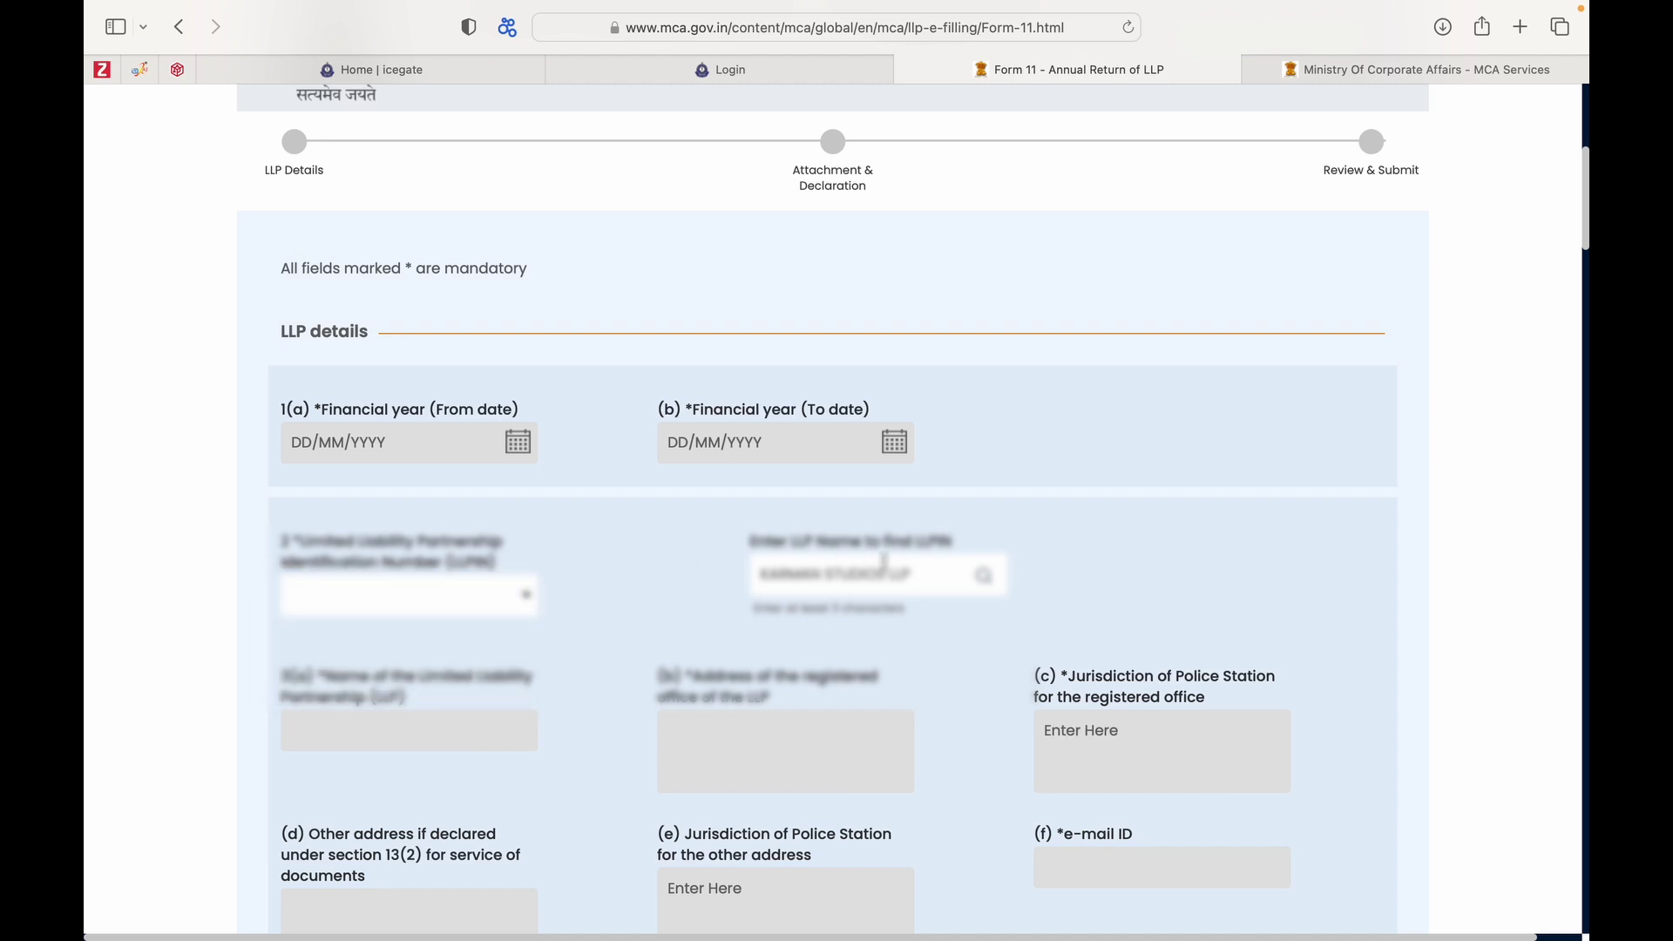
{"action": "left_click", "coordinate": [983, 576]}
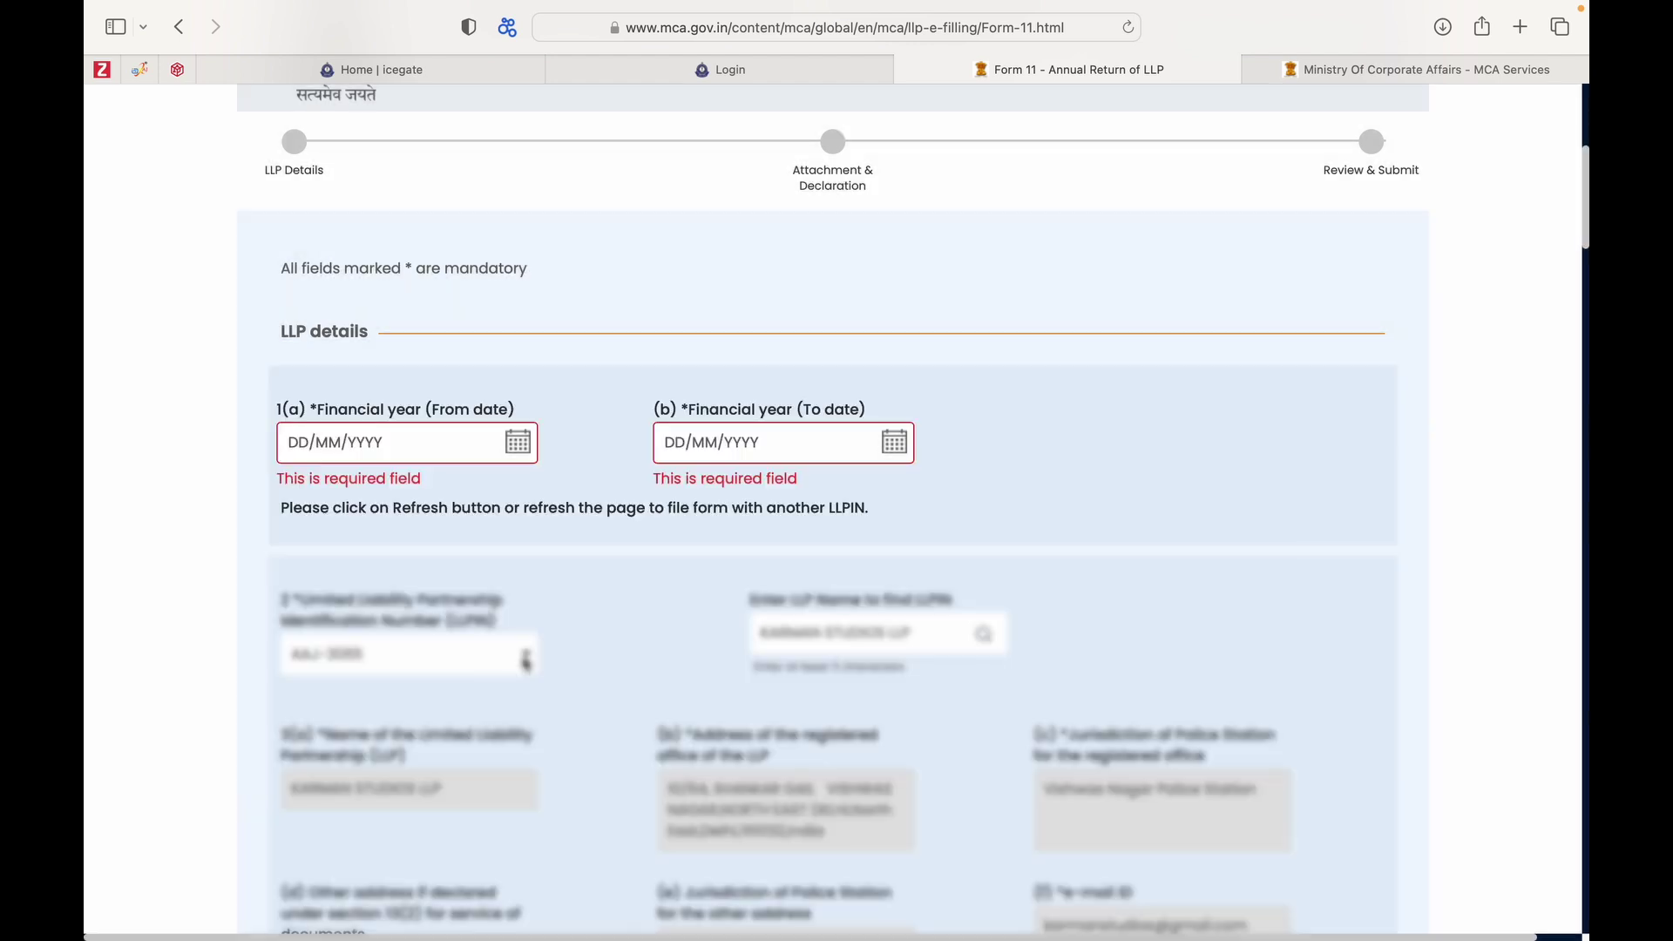
Pick 01/04/2022 as the From date and 31/03/2023 as the To date in the calendars.
{"action": "left_click", "coordinate": [523, 449]}
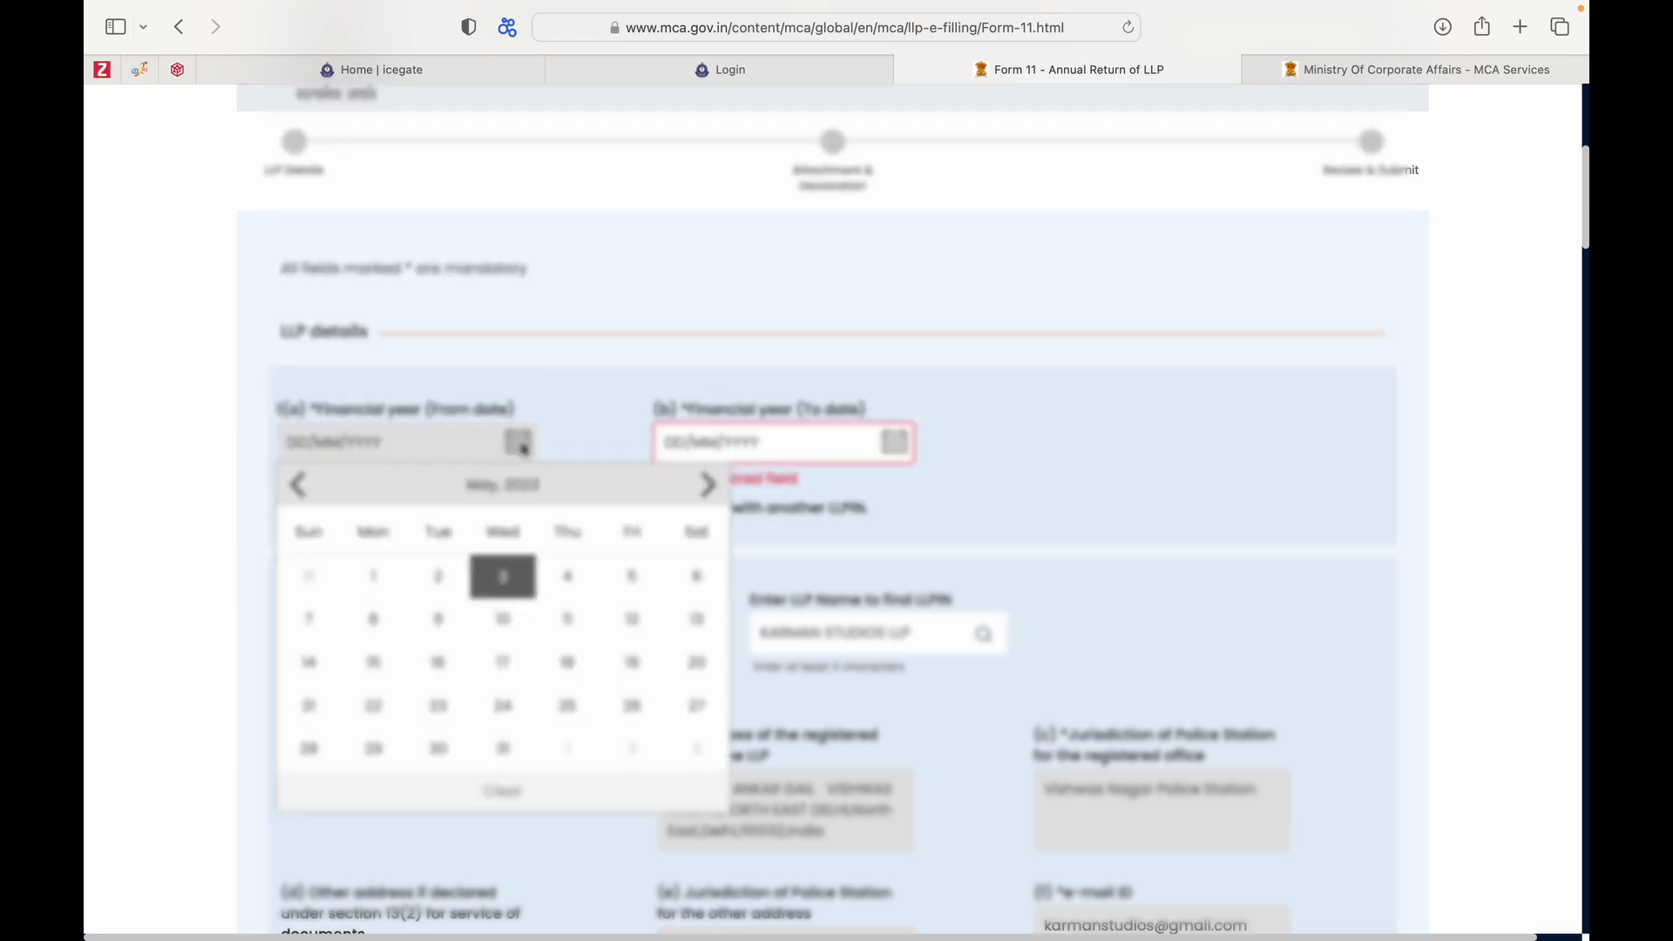
{"action": "left_click", "coordinate": [495, 484]}
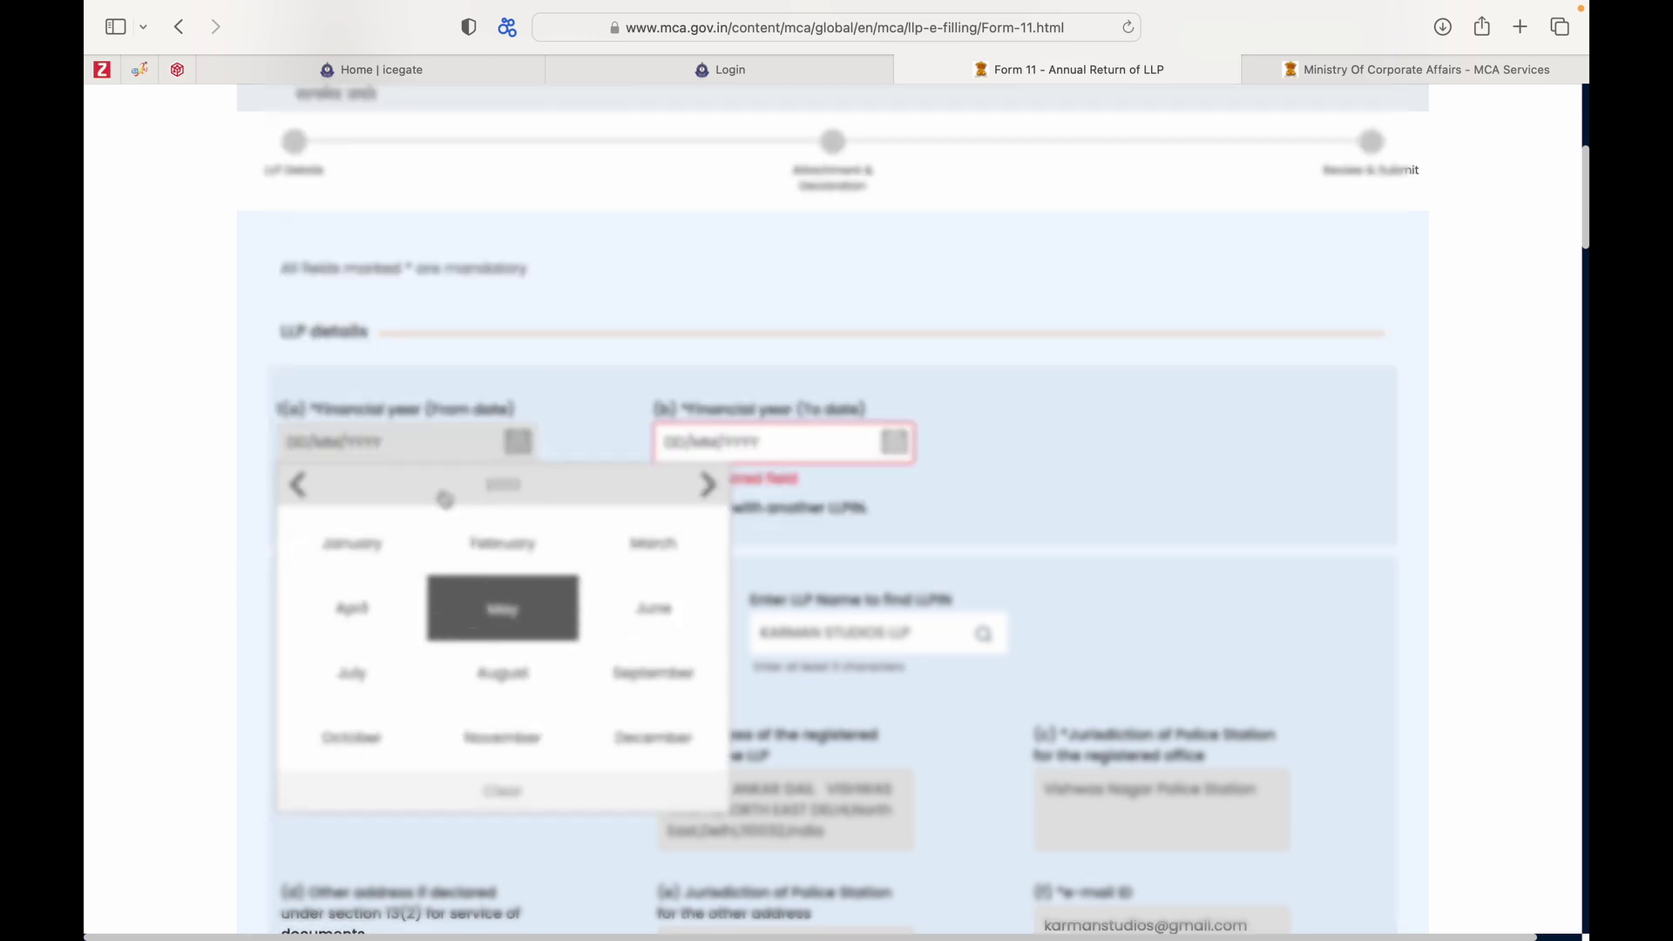
{"action": "left_click", "coordinate": [299, 485]}
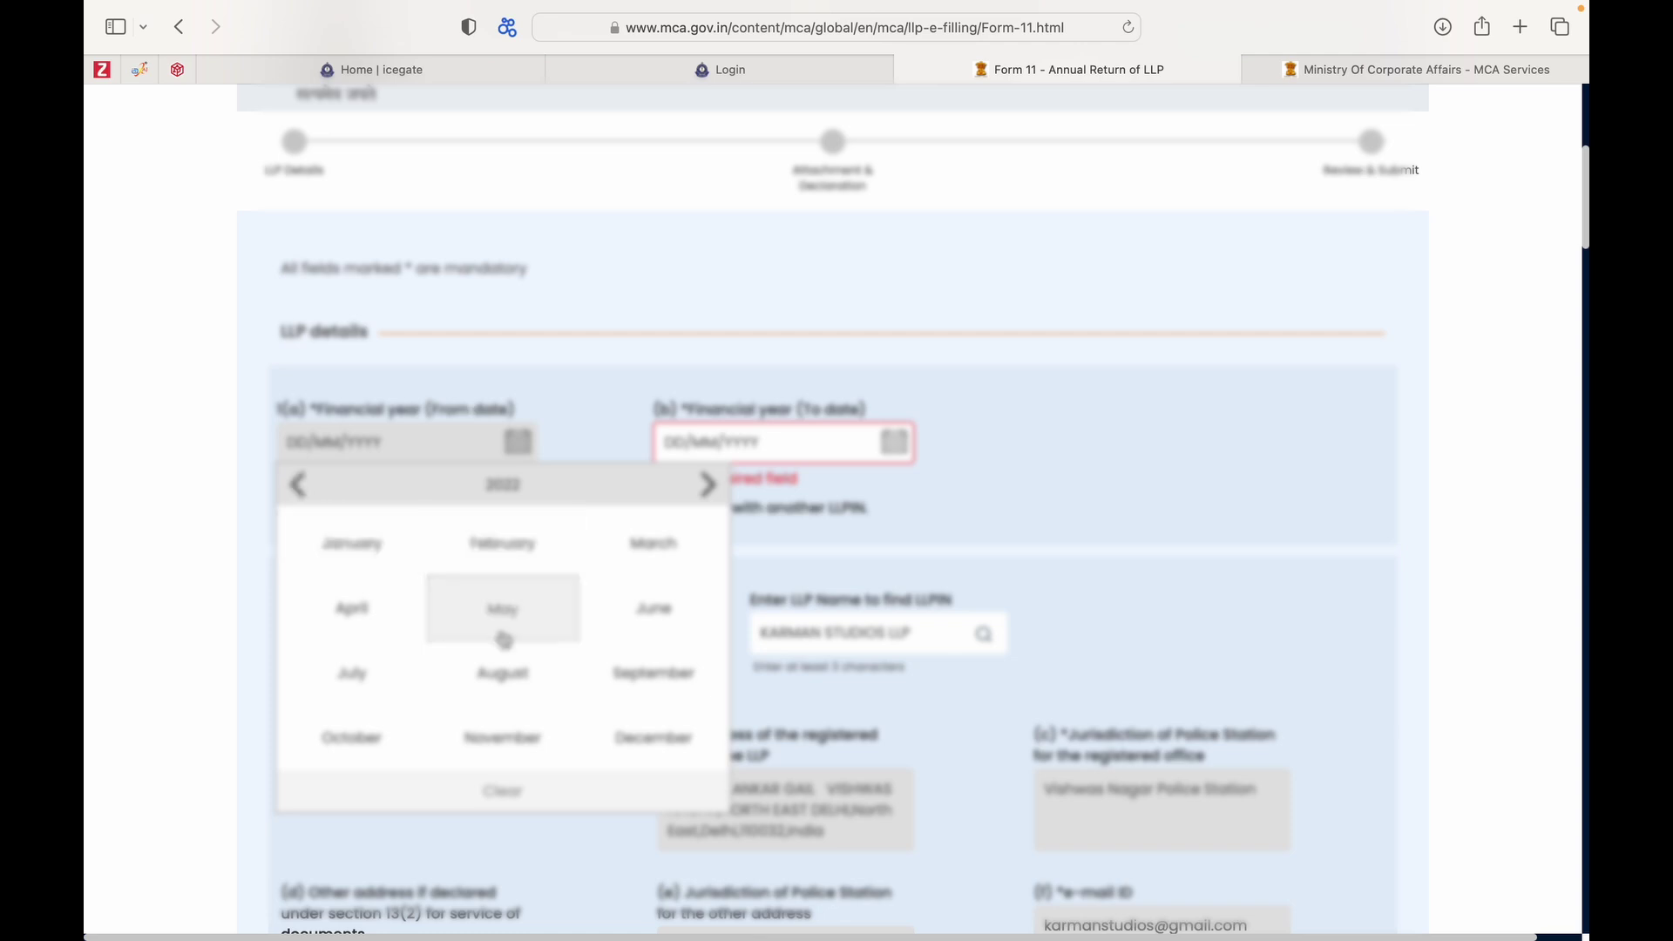
{"action": "left_click", "coordinate": [381, 621]}
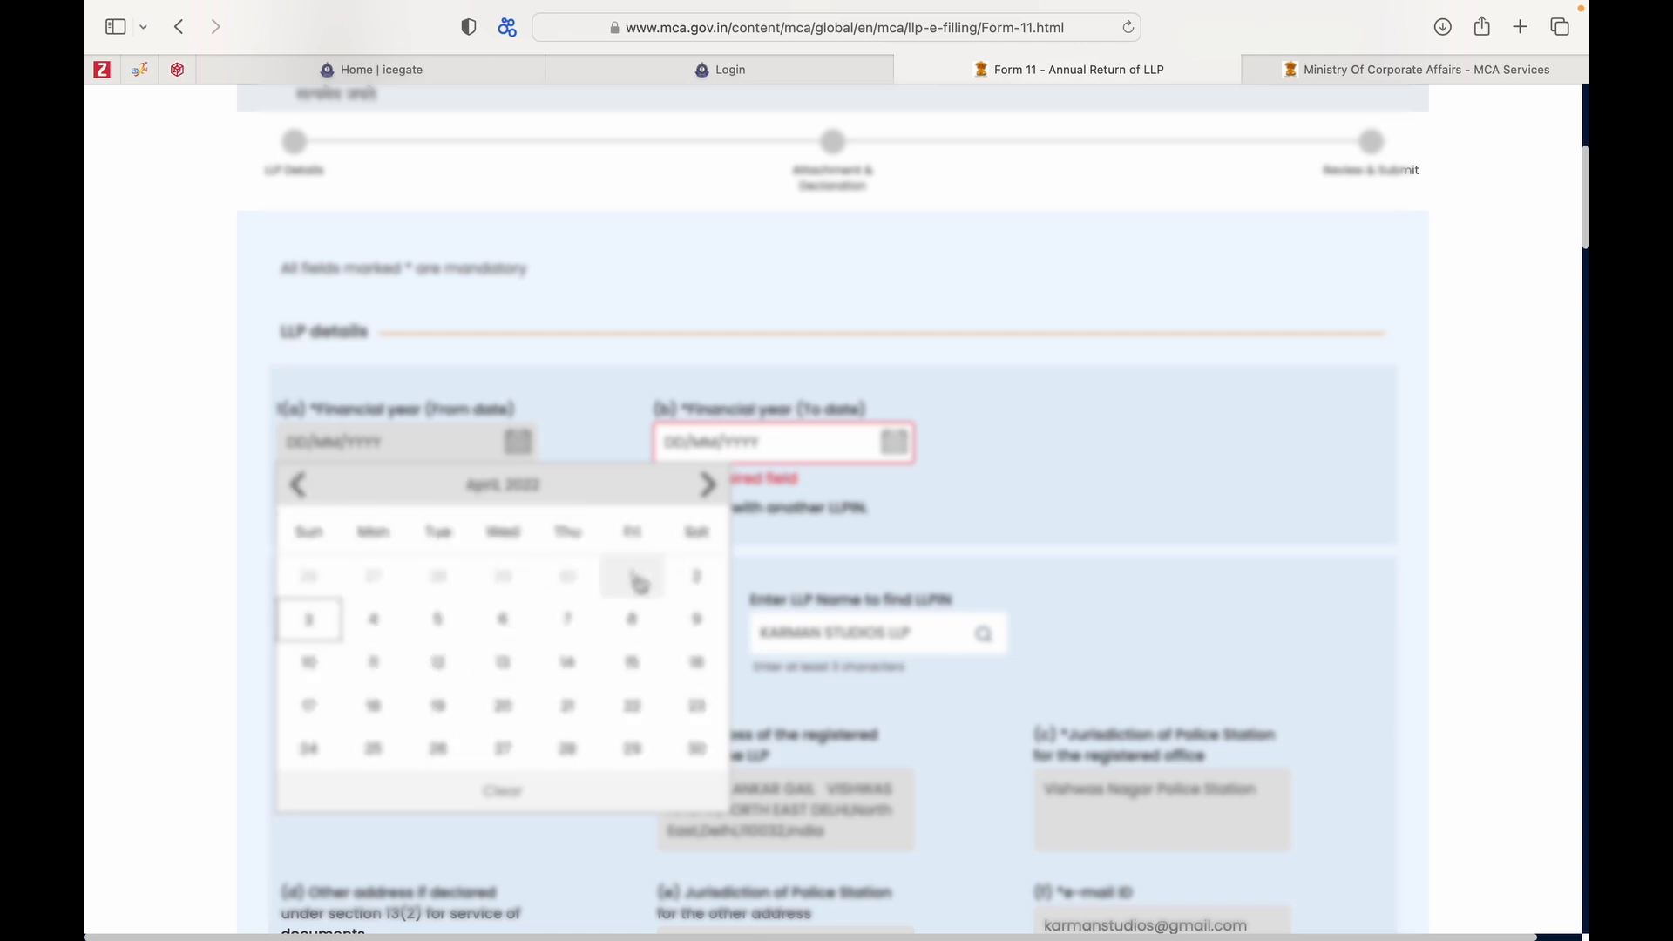
{"action": "left_click", "coordinate": [634, 579]}
{"action": "left_click", "coordinate": [893, 444]}
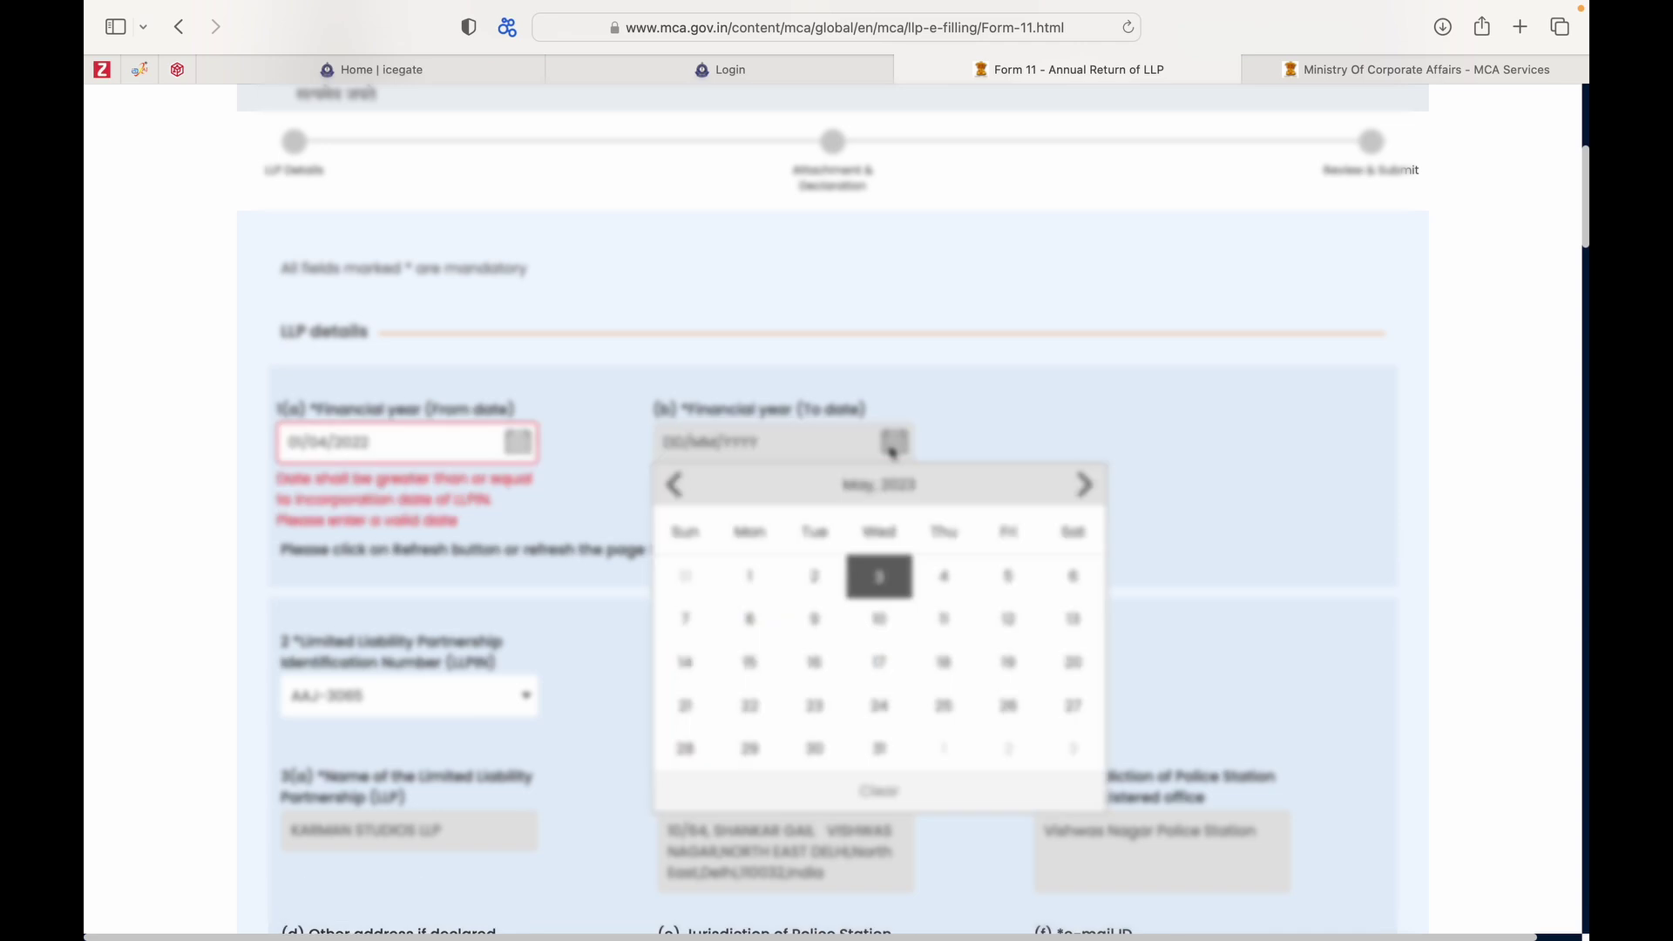
{"action": "left_click", "coordinate": [677, 485]}
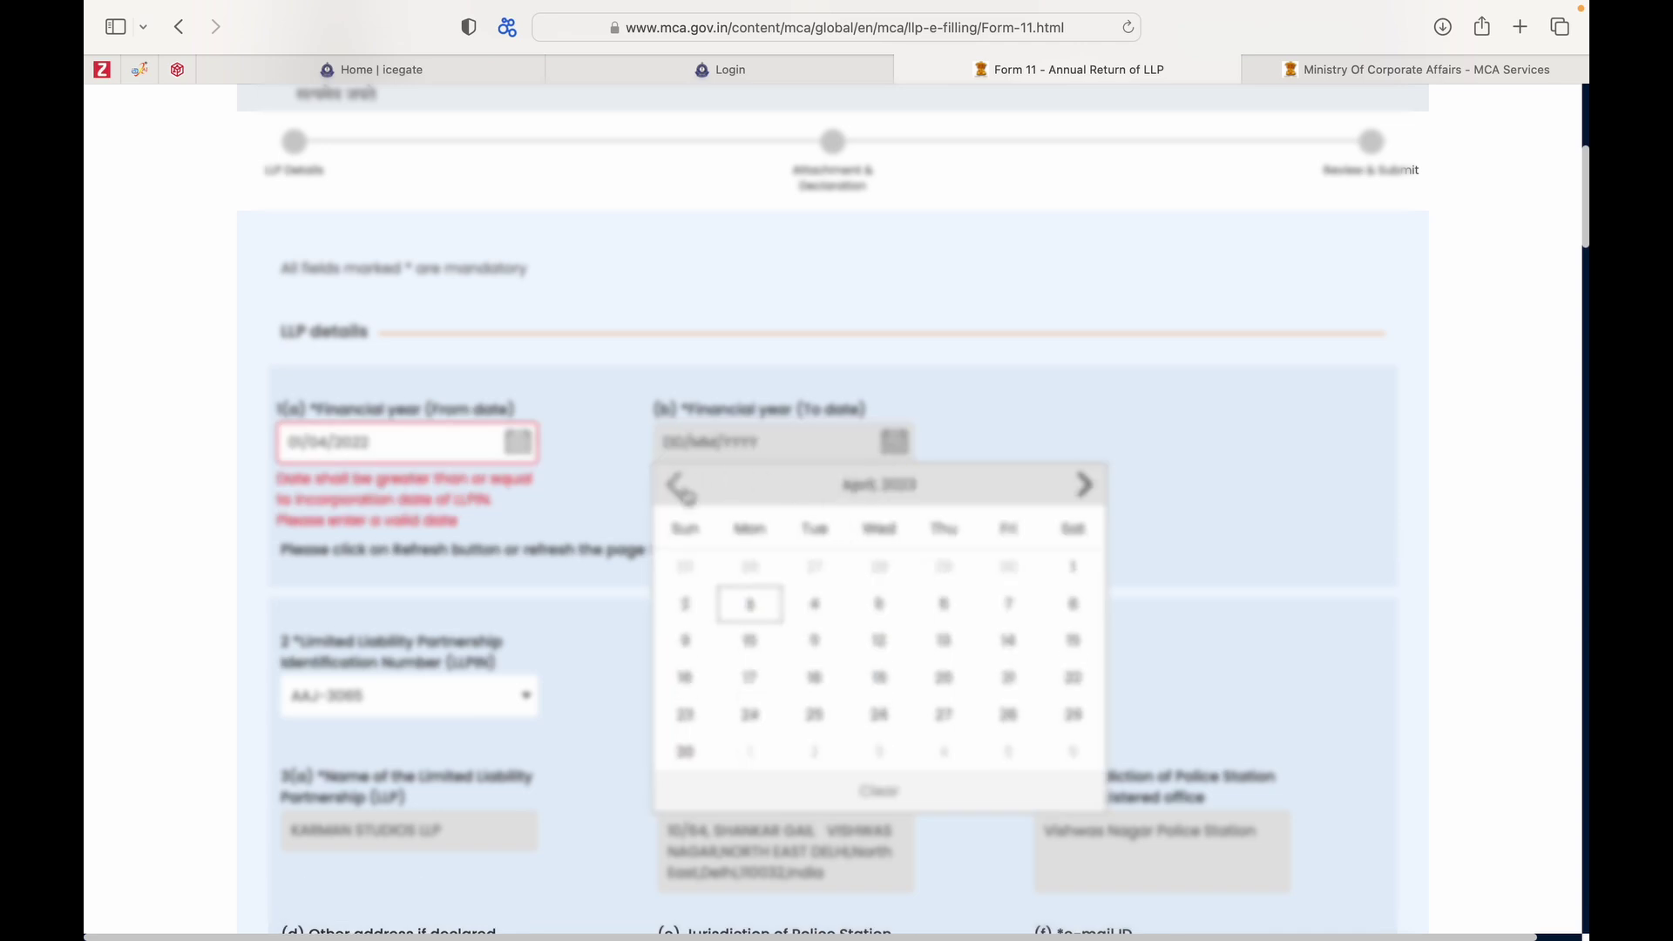
{"action": "left_click", "coordinate": [678, 487]}
{"action": "left_click", "coordinate": [679, 486]}
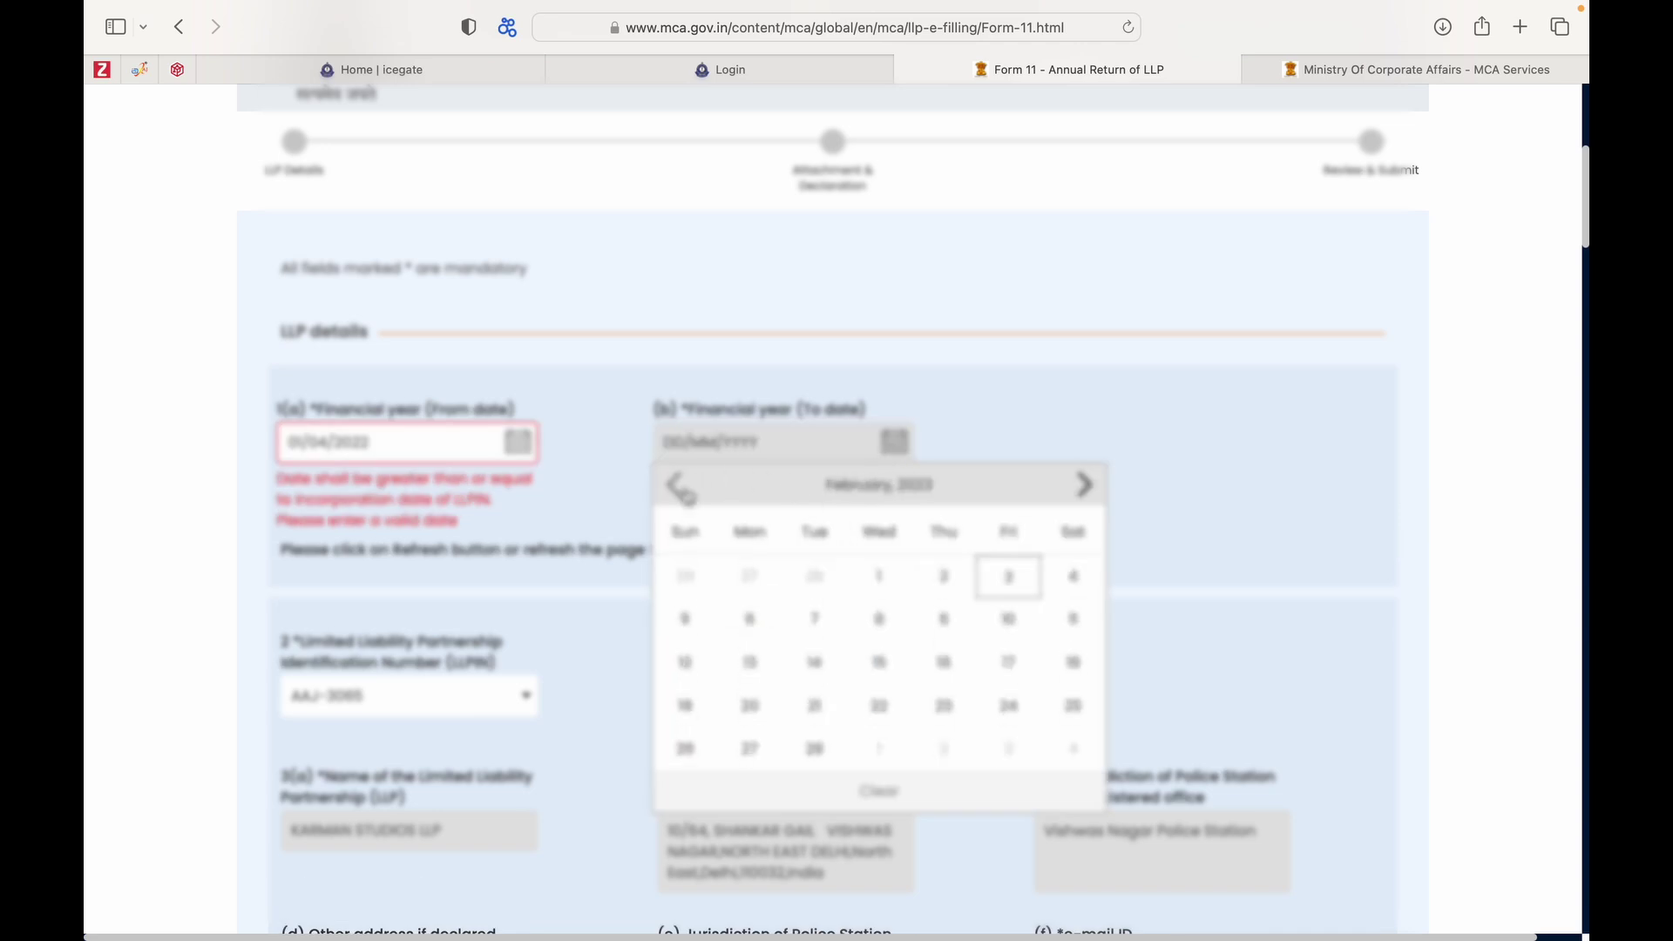
{"action": "left_click", "coordinate": [1083, 485]}
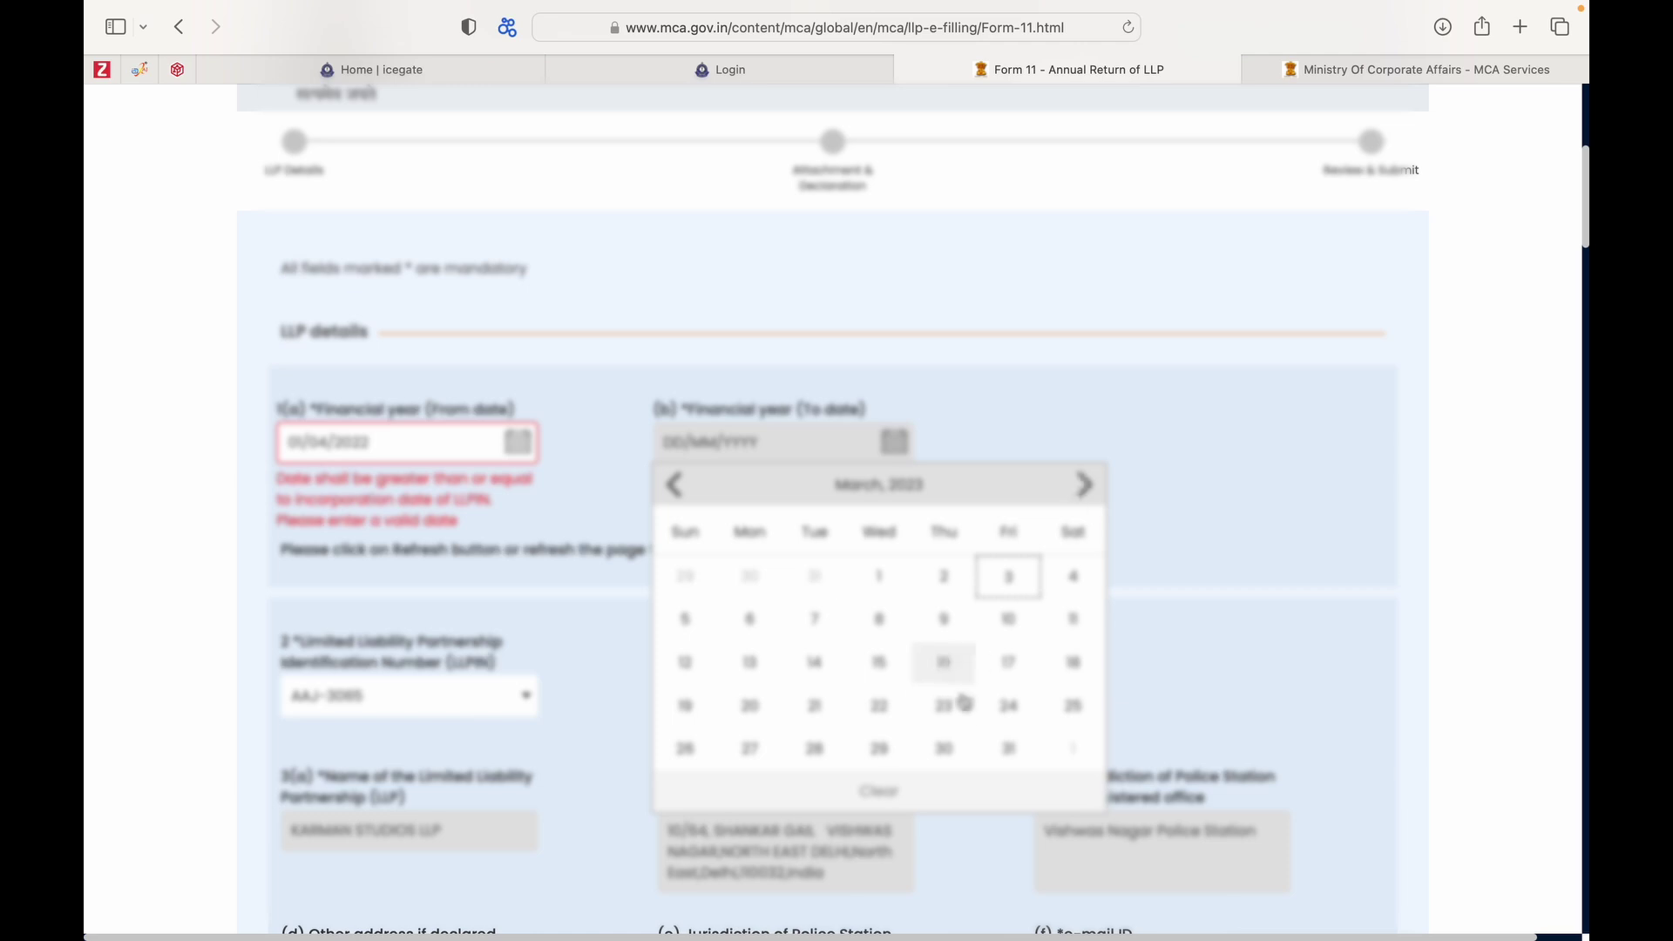
{"action": "left_click", "coordinate": [1003, 753]}
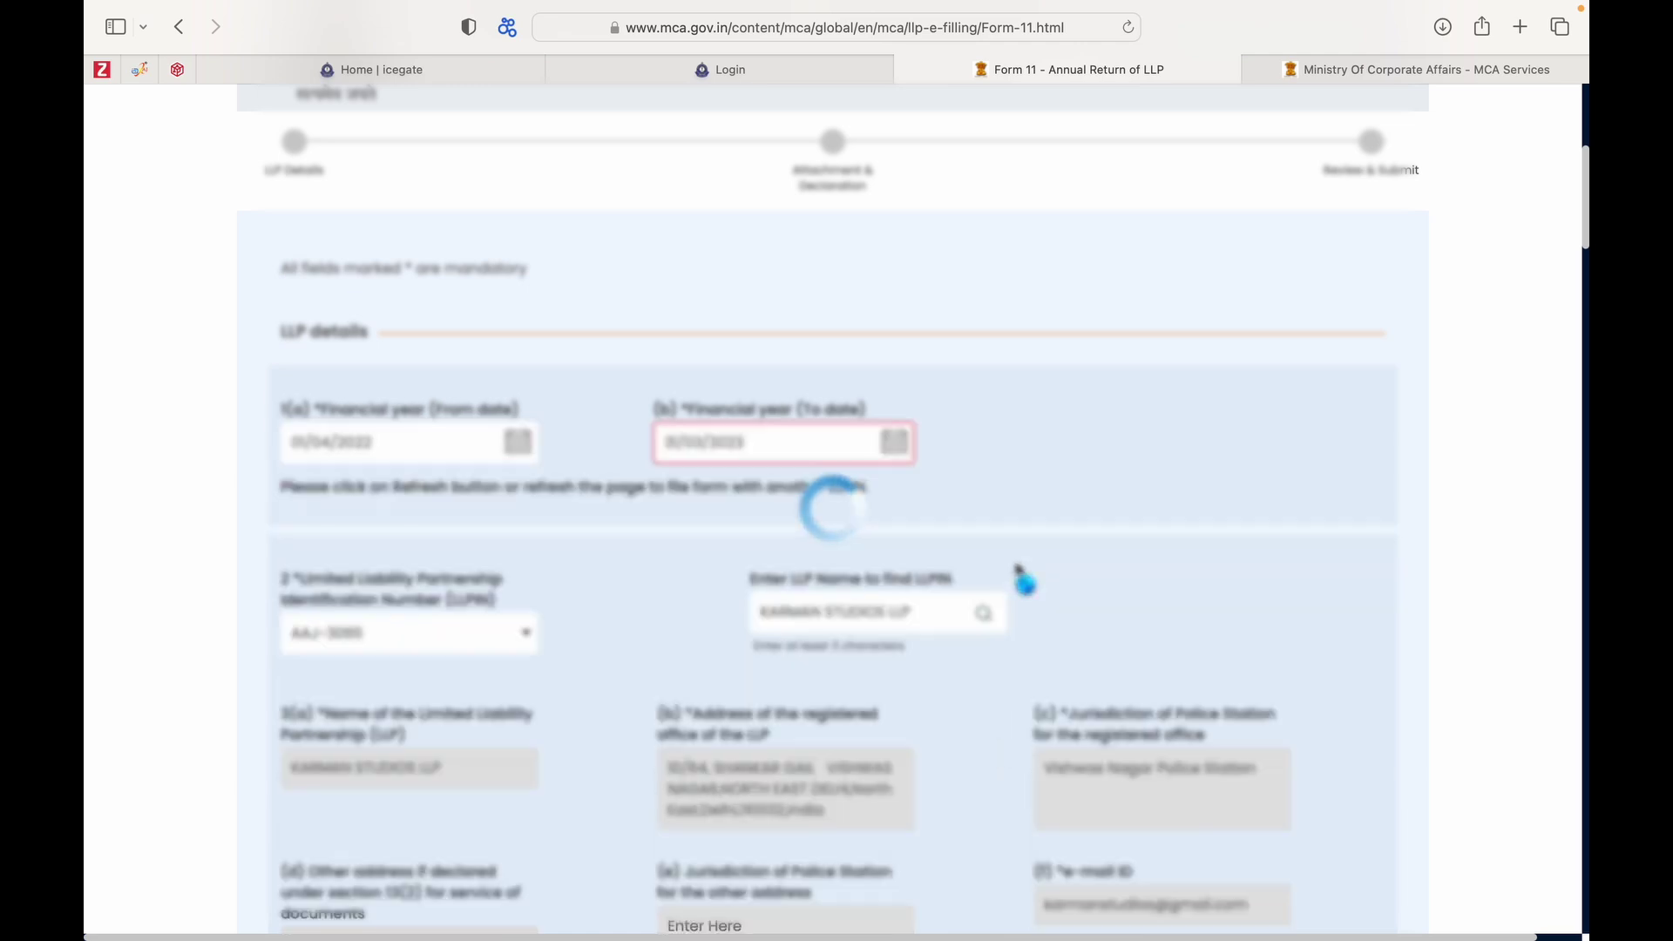
Scroll down to Business Classification and section 6, showing 2 designated partners and 50,000 contribution.
{"action": "scroll", "coordinate": [1020, 571], "scroll_direction": "down", "scroll_amount": 3}
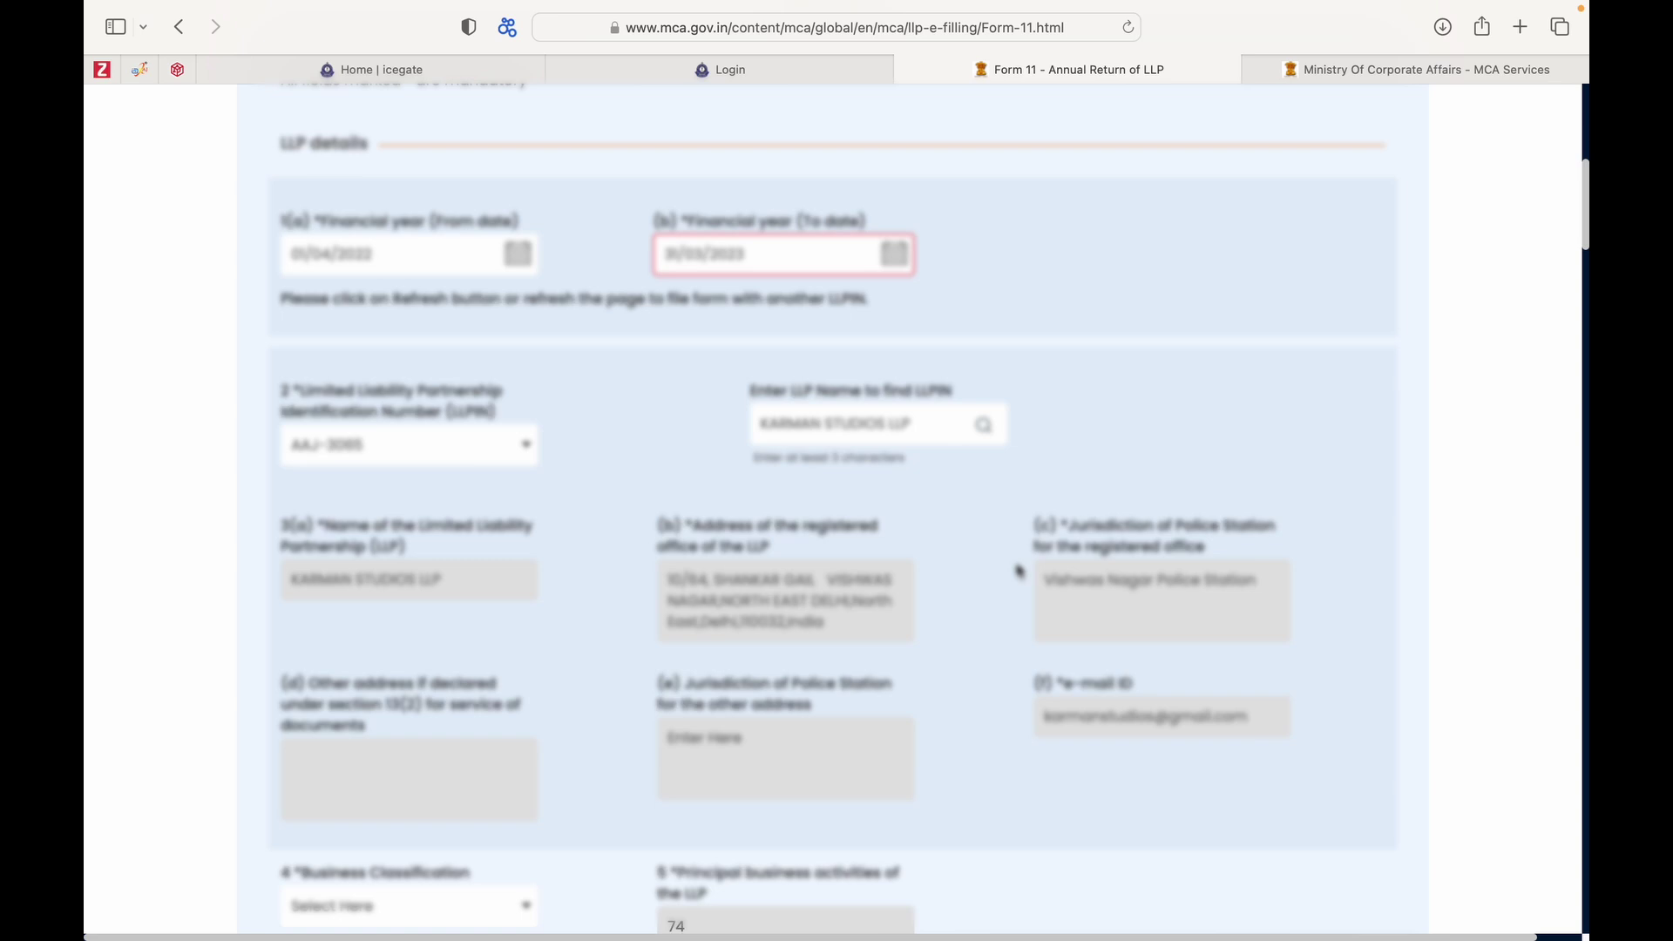
{"action": "scroll", "coordinate": [1020, 571], "scroll_direction": "down", "scroll_amount": 2}
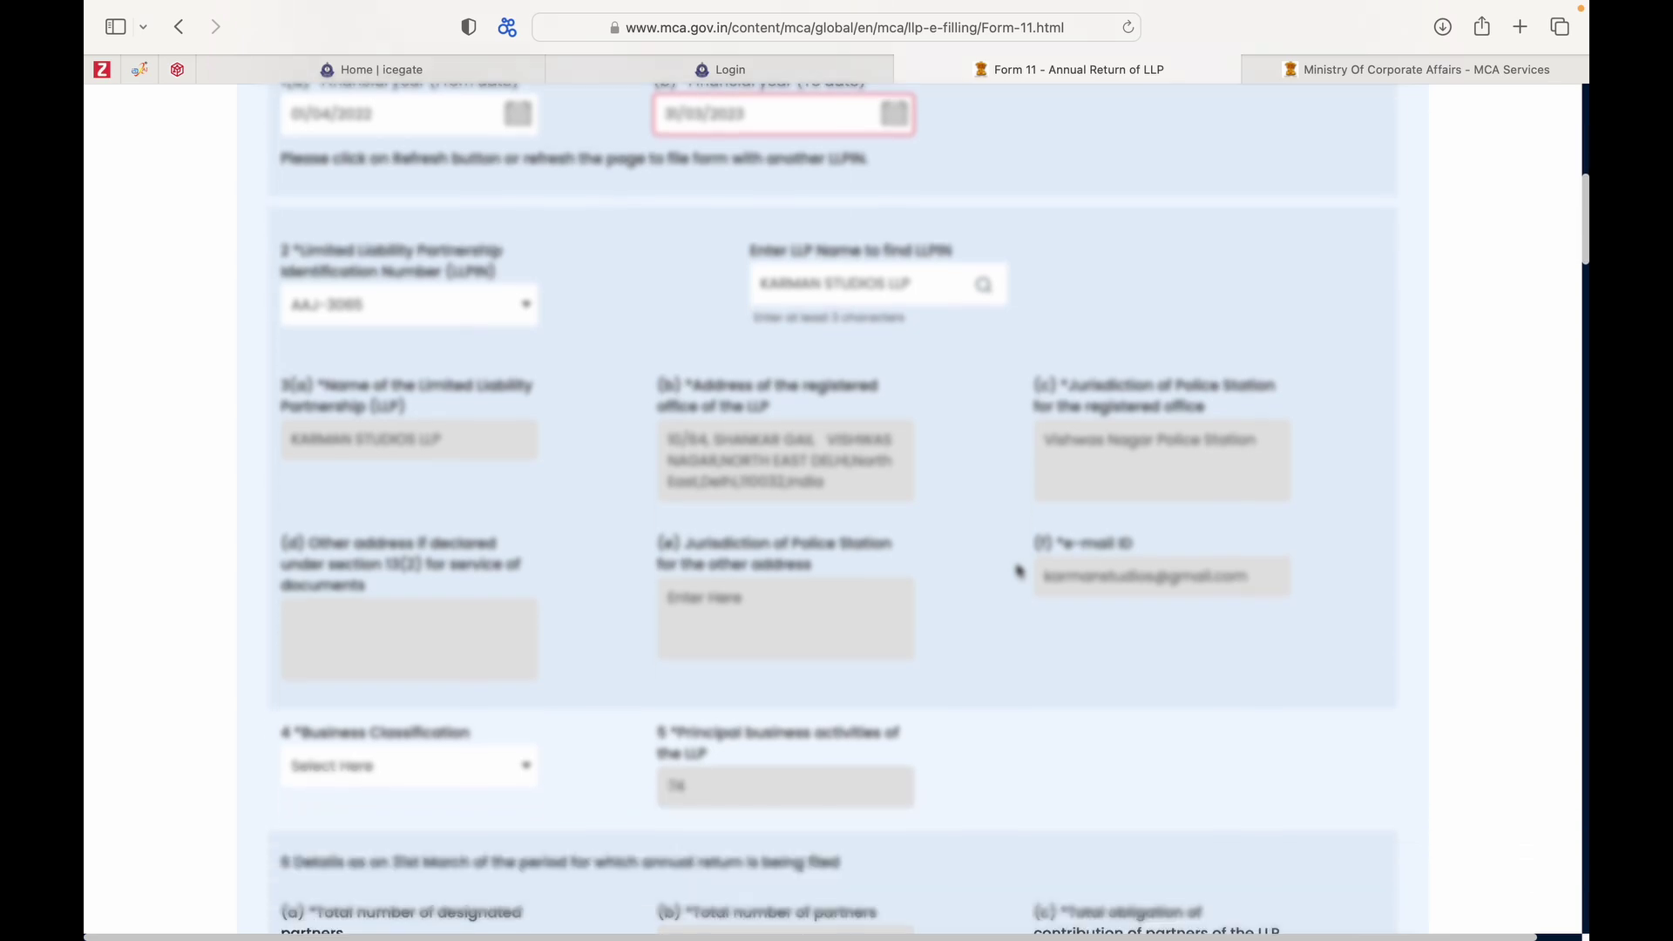
{"action": "scroll", "coordinate": [1019, 571], "scroll_direction": "down", "scroll_amount": 1}
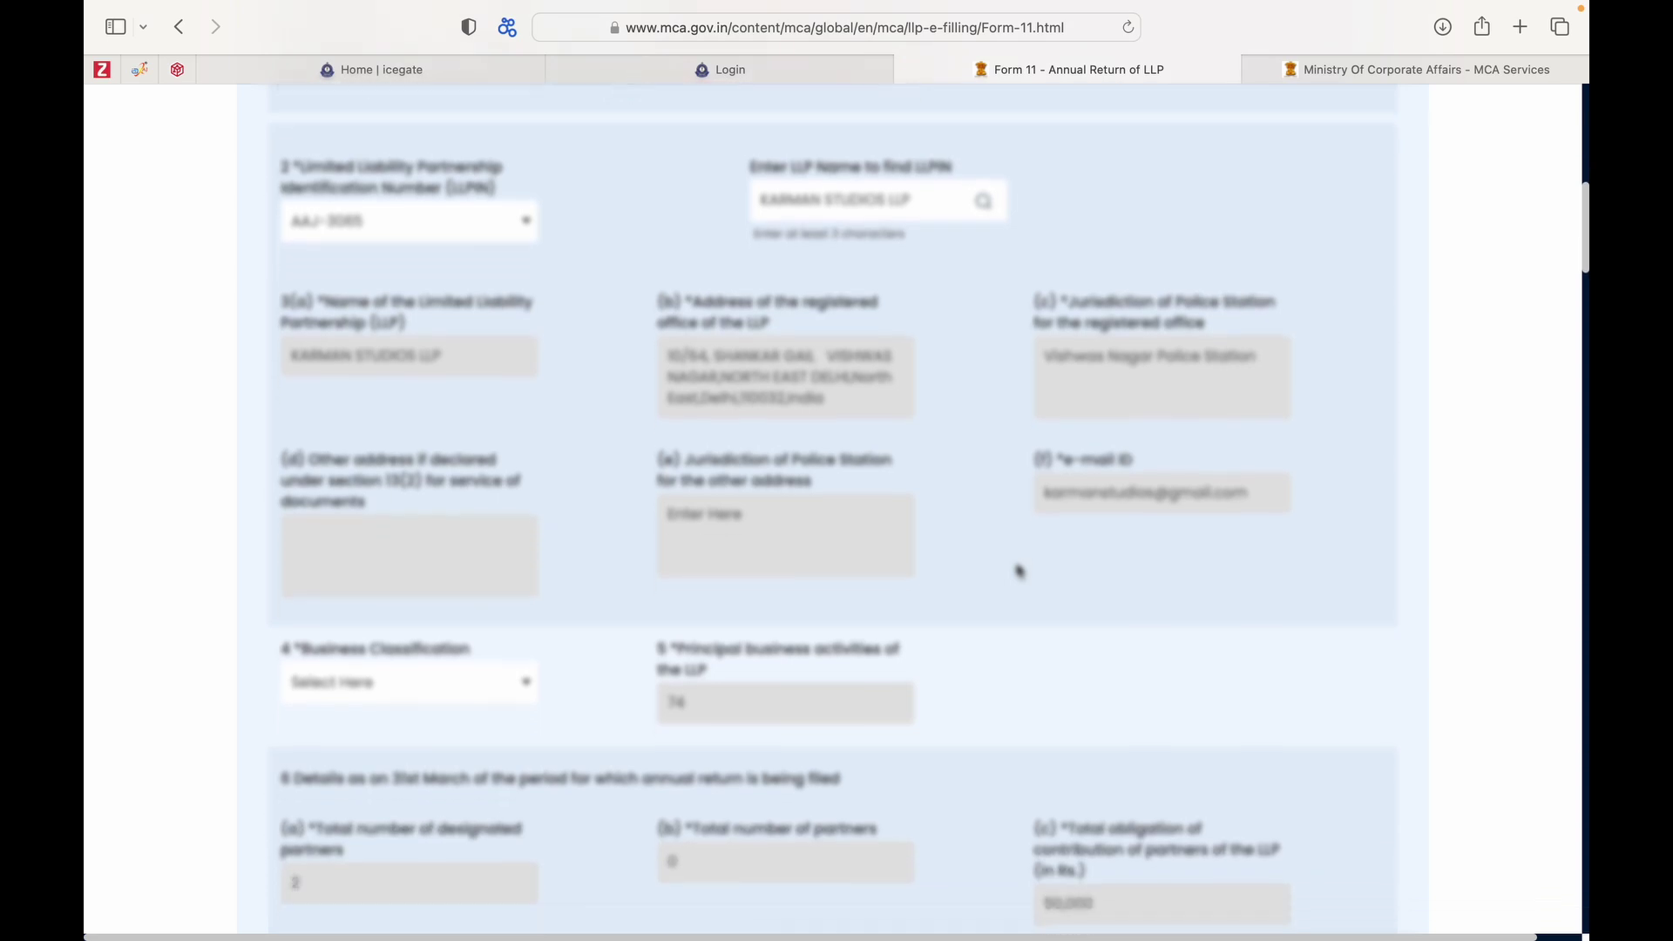
{"action": "scroll", "coordinate": [1020, 571], "scroll_direction": "down", "scroll_amount": 1}
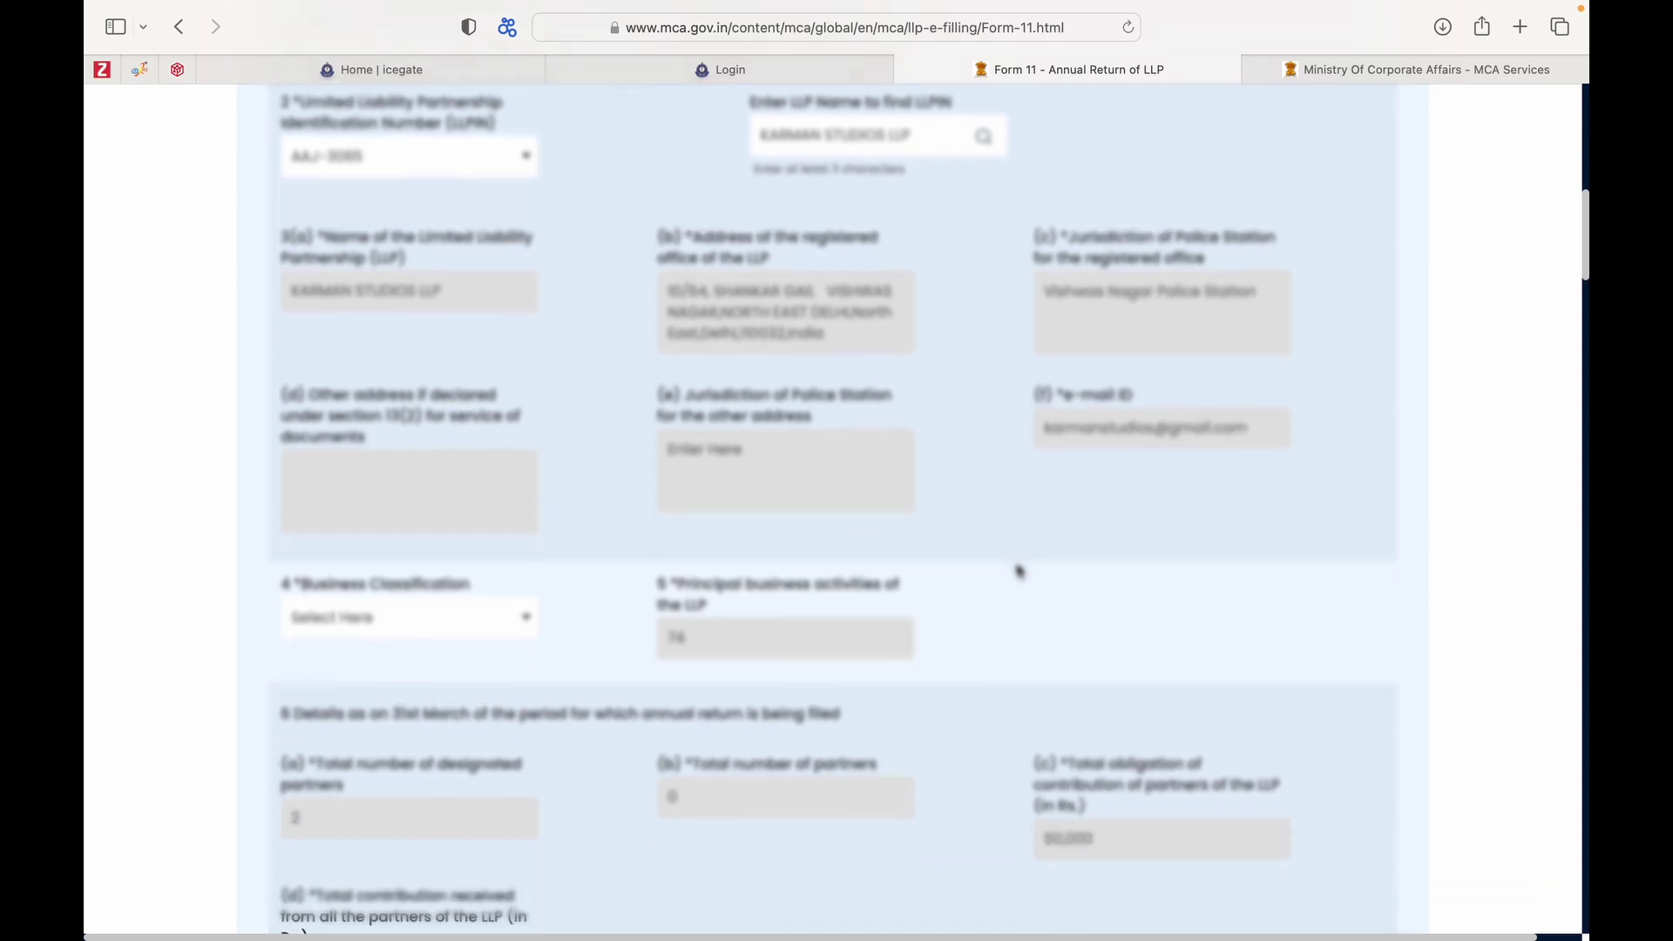
{"action": "scroll", "coordinate": [1019, 571], "scroll_direction": "down", "scroll_amount": 2}
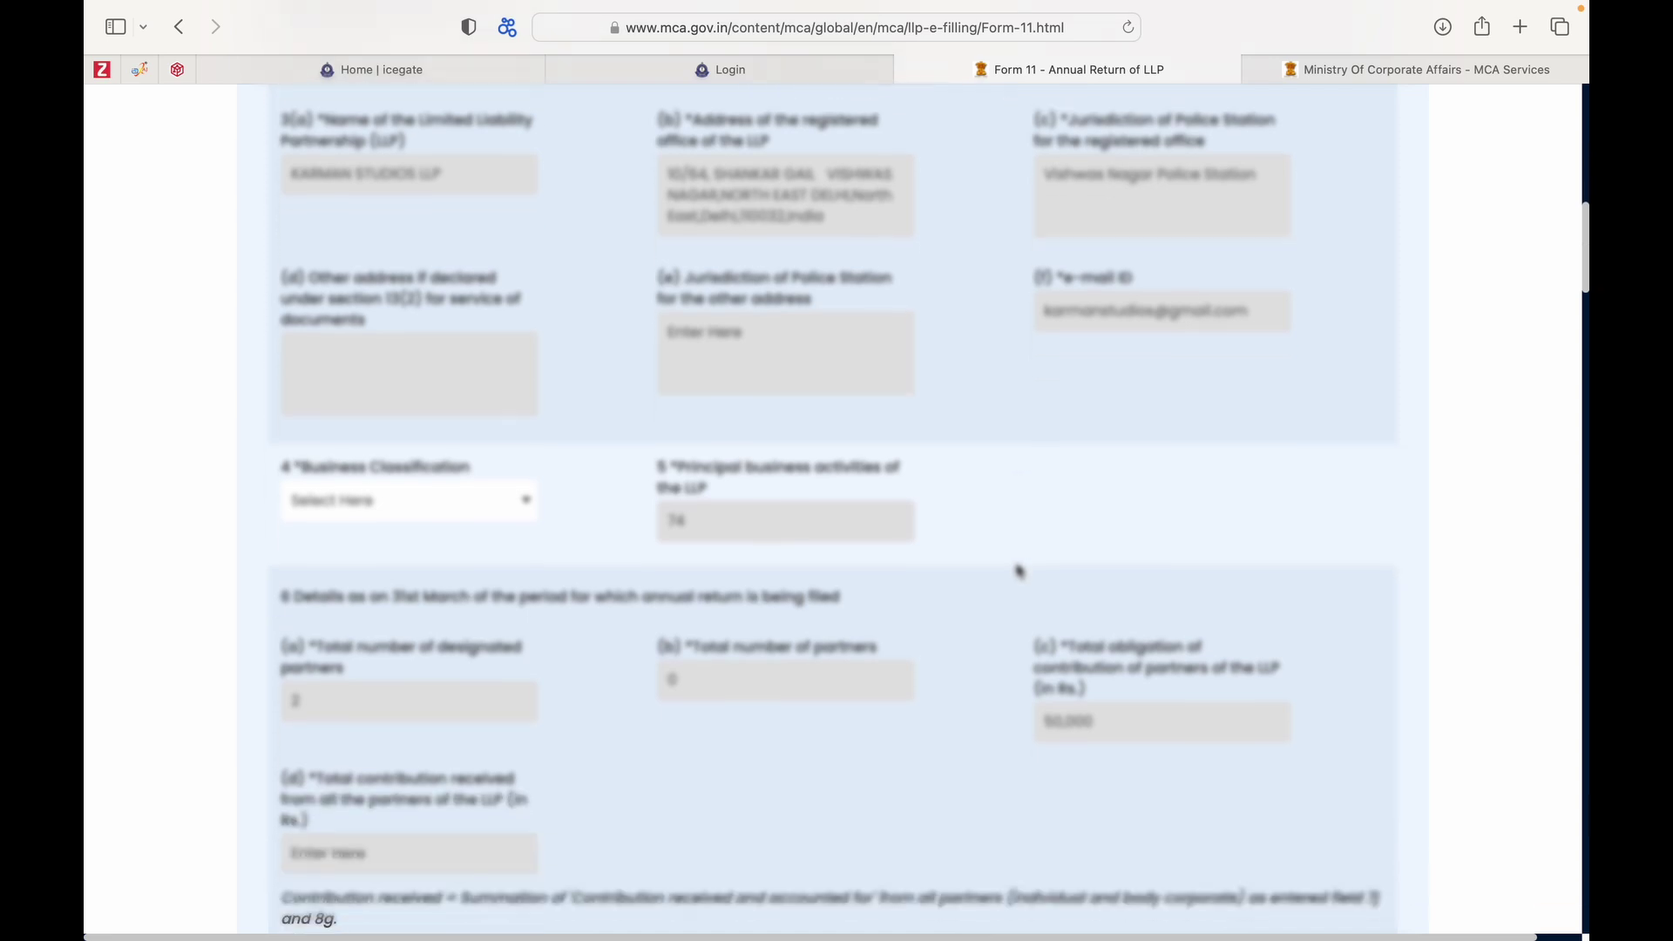
Choose 'Business' from the Business Classification dropdown.
{"action": "left_click", "coordinate": [510, 476]}
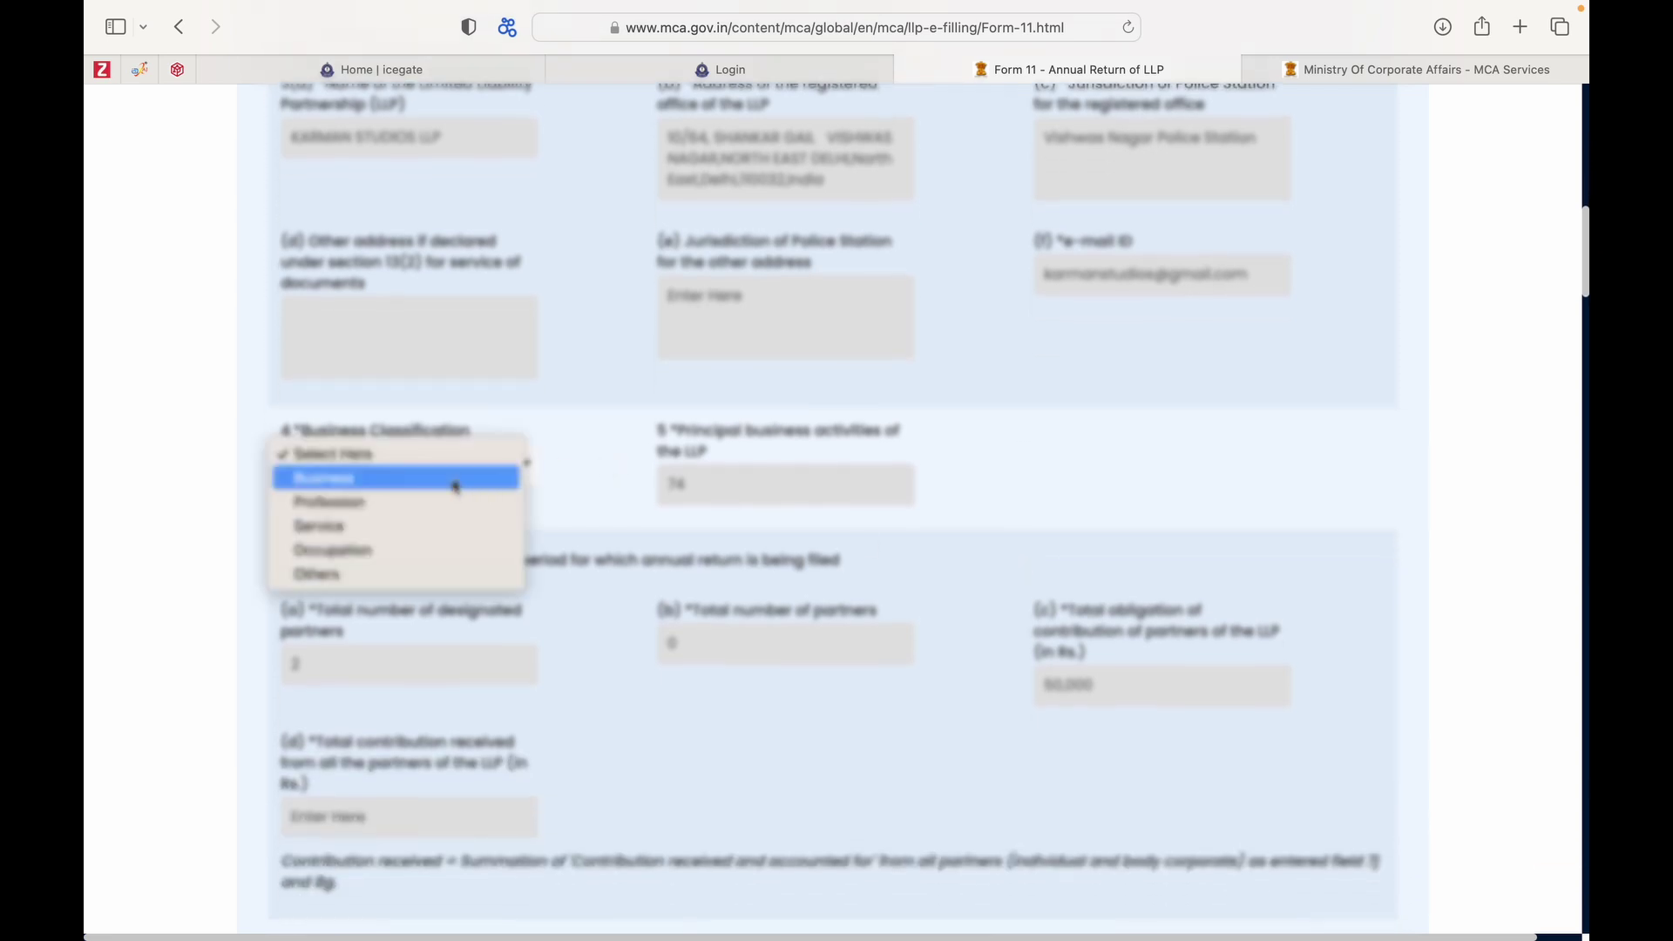
{"action": "left_click", "coordinate": [416, 490]}
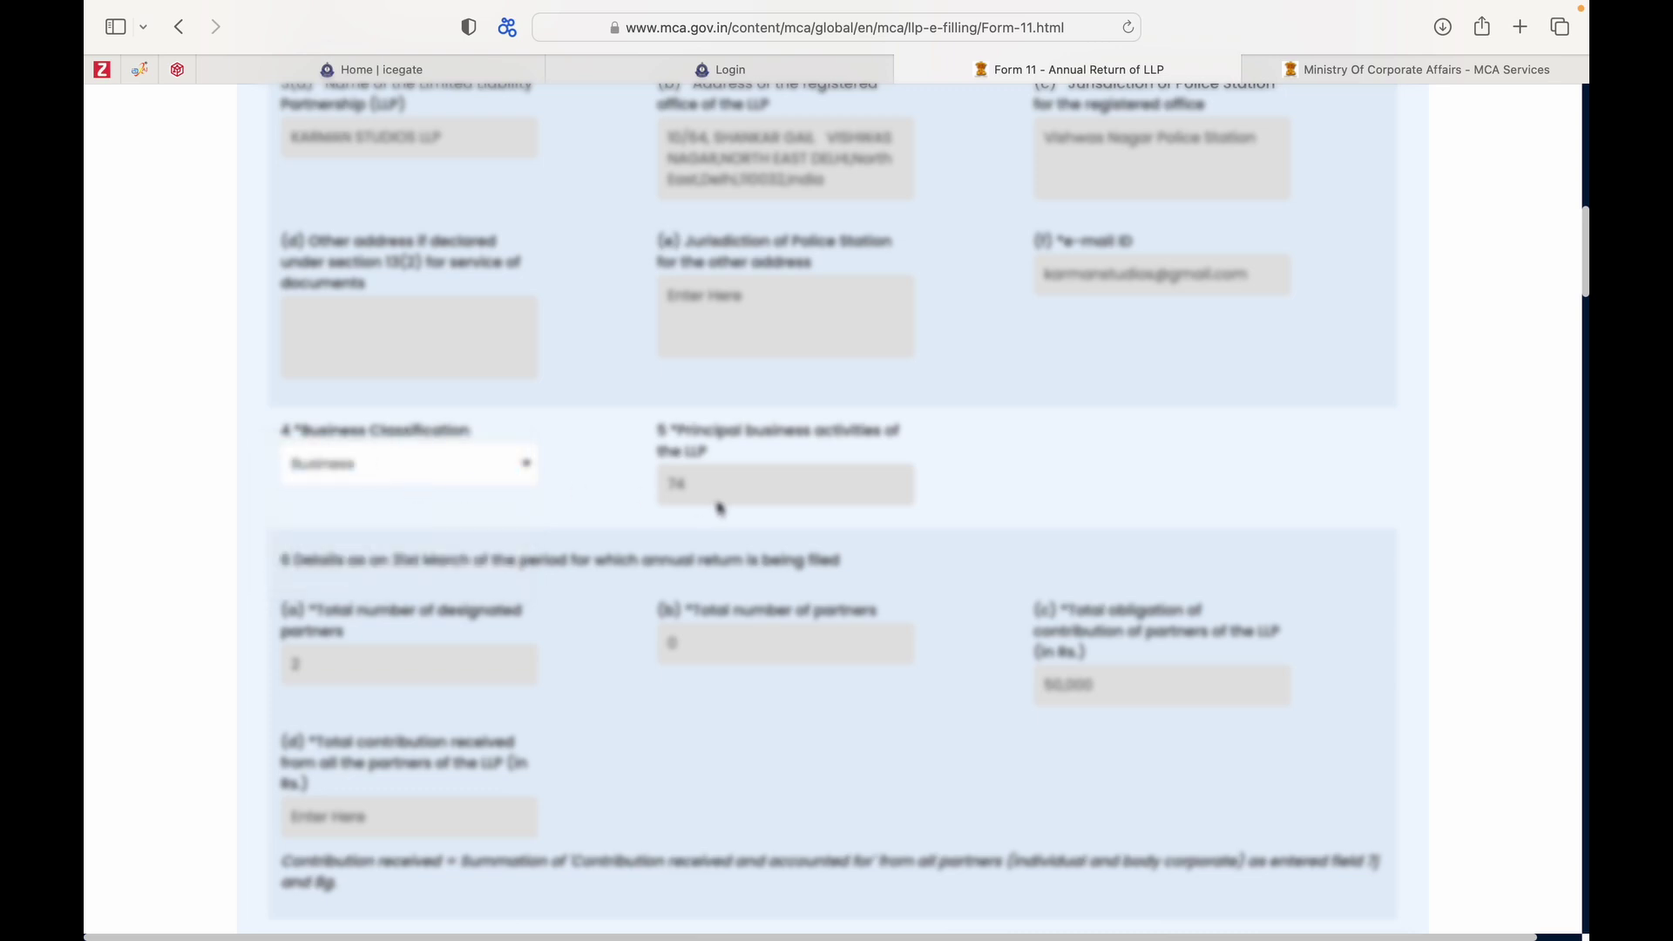
{"action": "scroll", "coordinate": [719, 508], "scroll_direction": "down", "scroll_amount": 5}
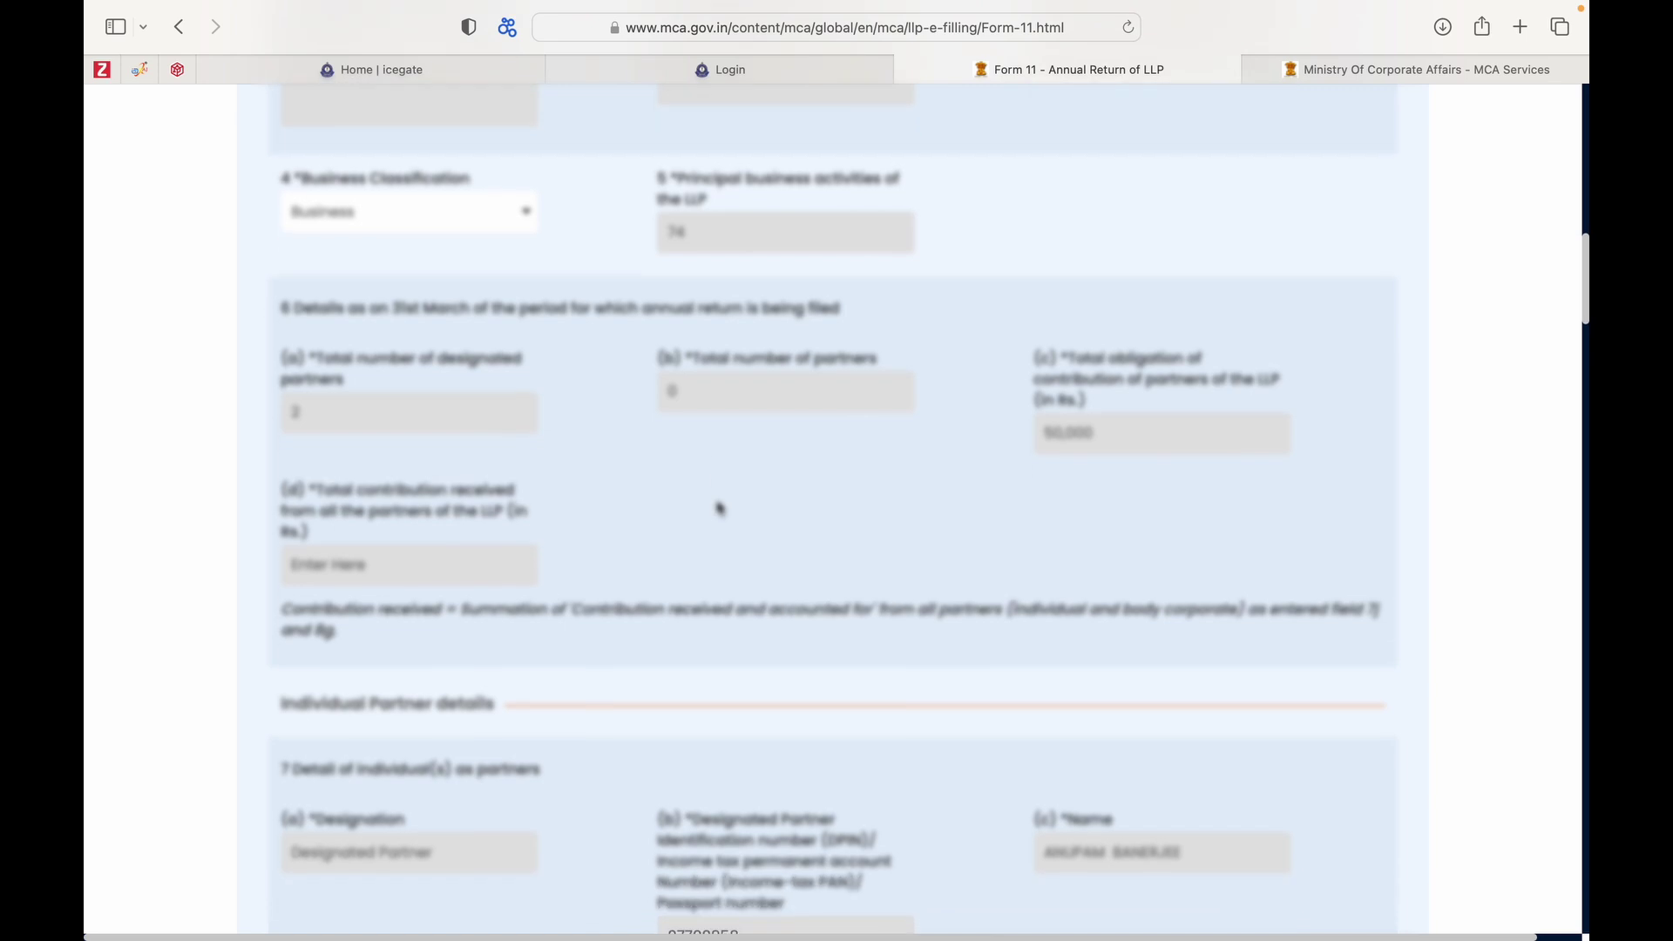
{"action": "scroll", "coordinate": [719, 507], "scroll_direction": "up", "scroll_amount": 1}
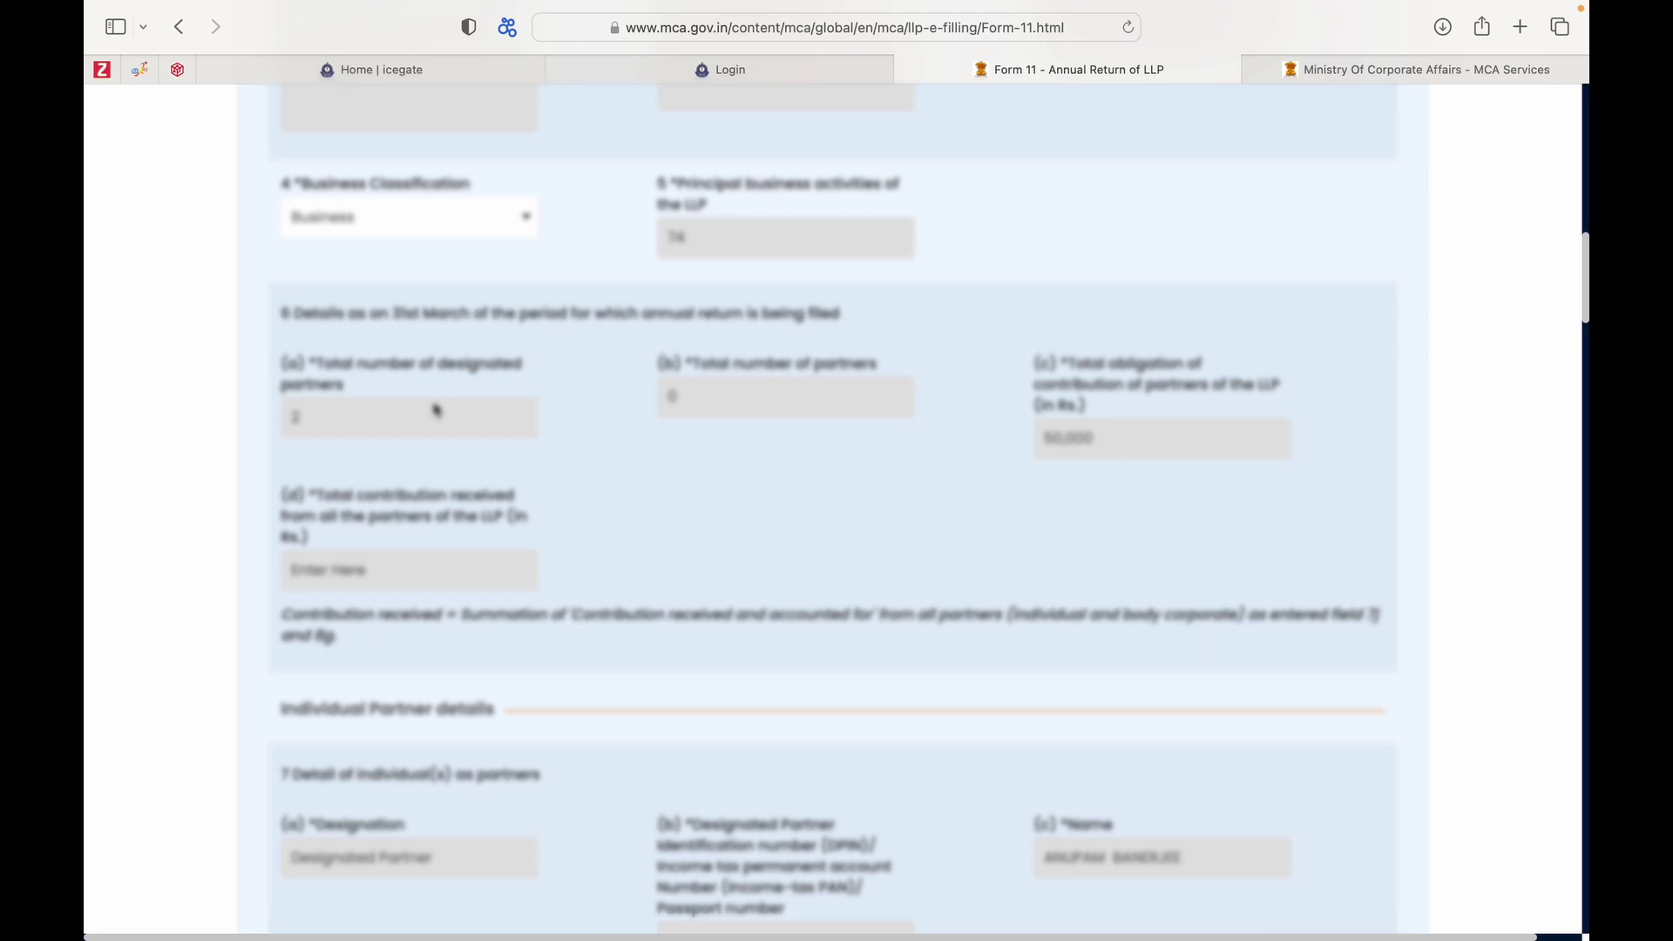
{"action": "scroll", "coordinate": [436, 410], "scroll_direction": "down", "scroll_amount": 2}
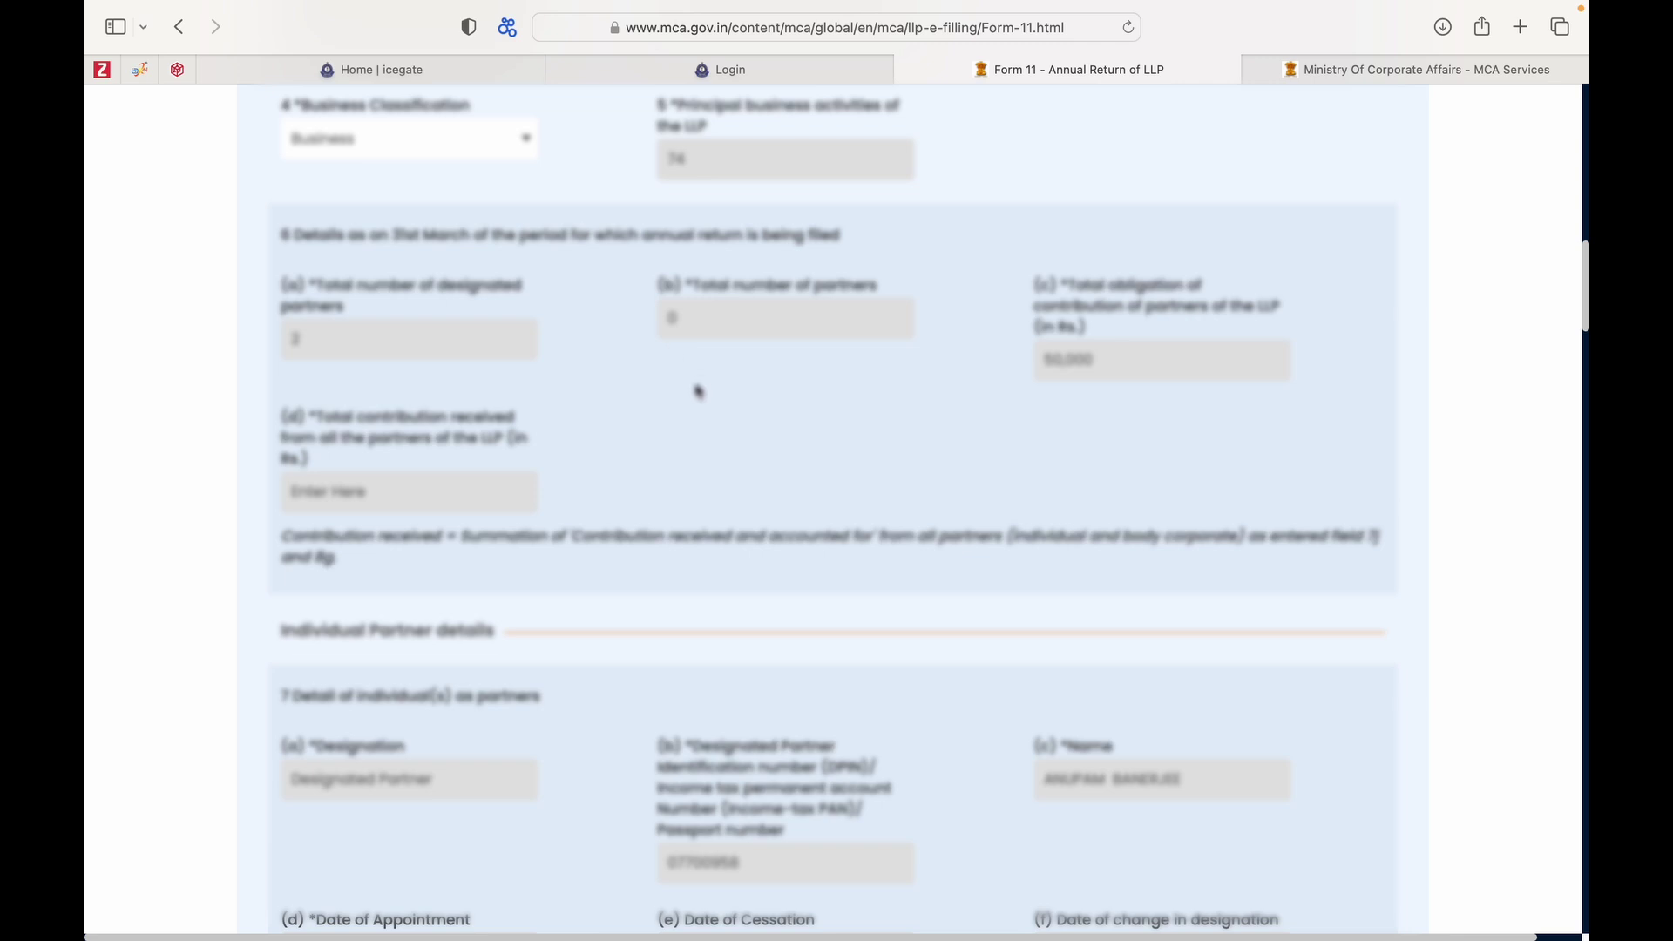
{"action": "scroll", "coordinate": [698, 391], "scroll_direction": "down", "scroll_amount": 1}
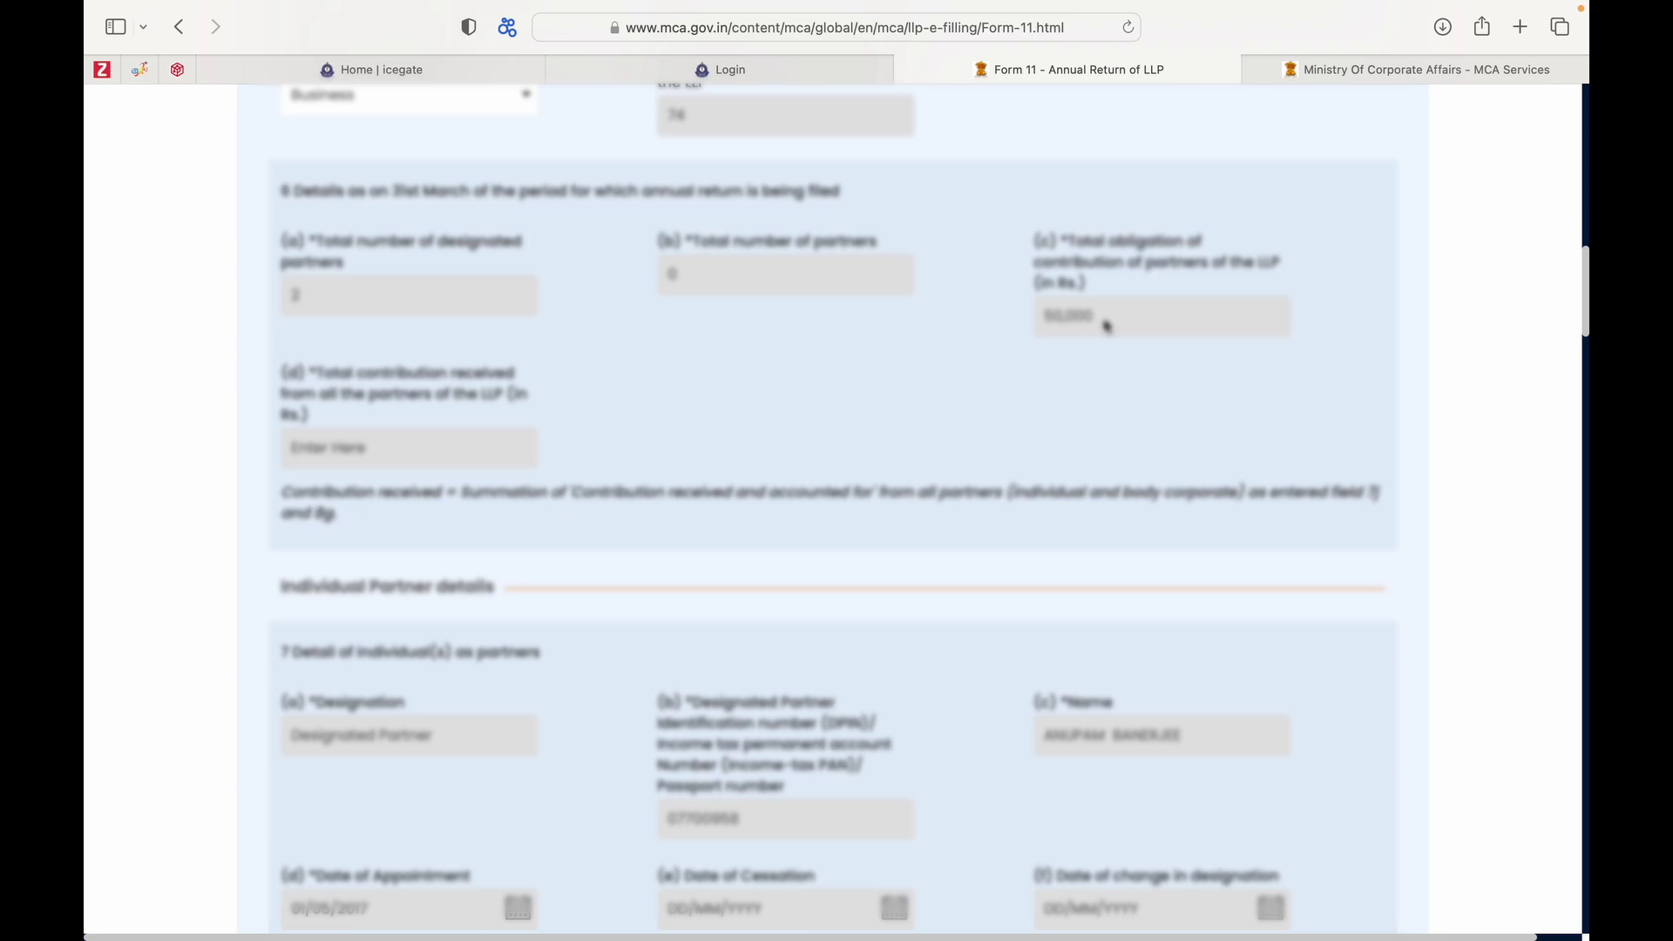
{"action": "scroll", "coordinate": [1105, 325], "scroll_direction": "down", "scroll_amount": 3}
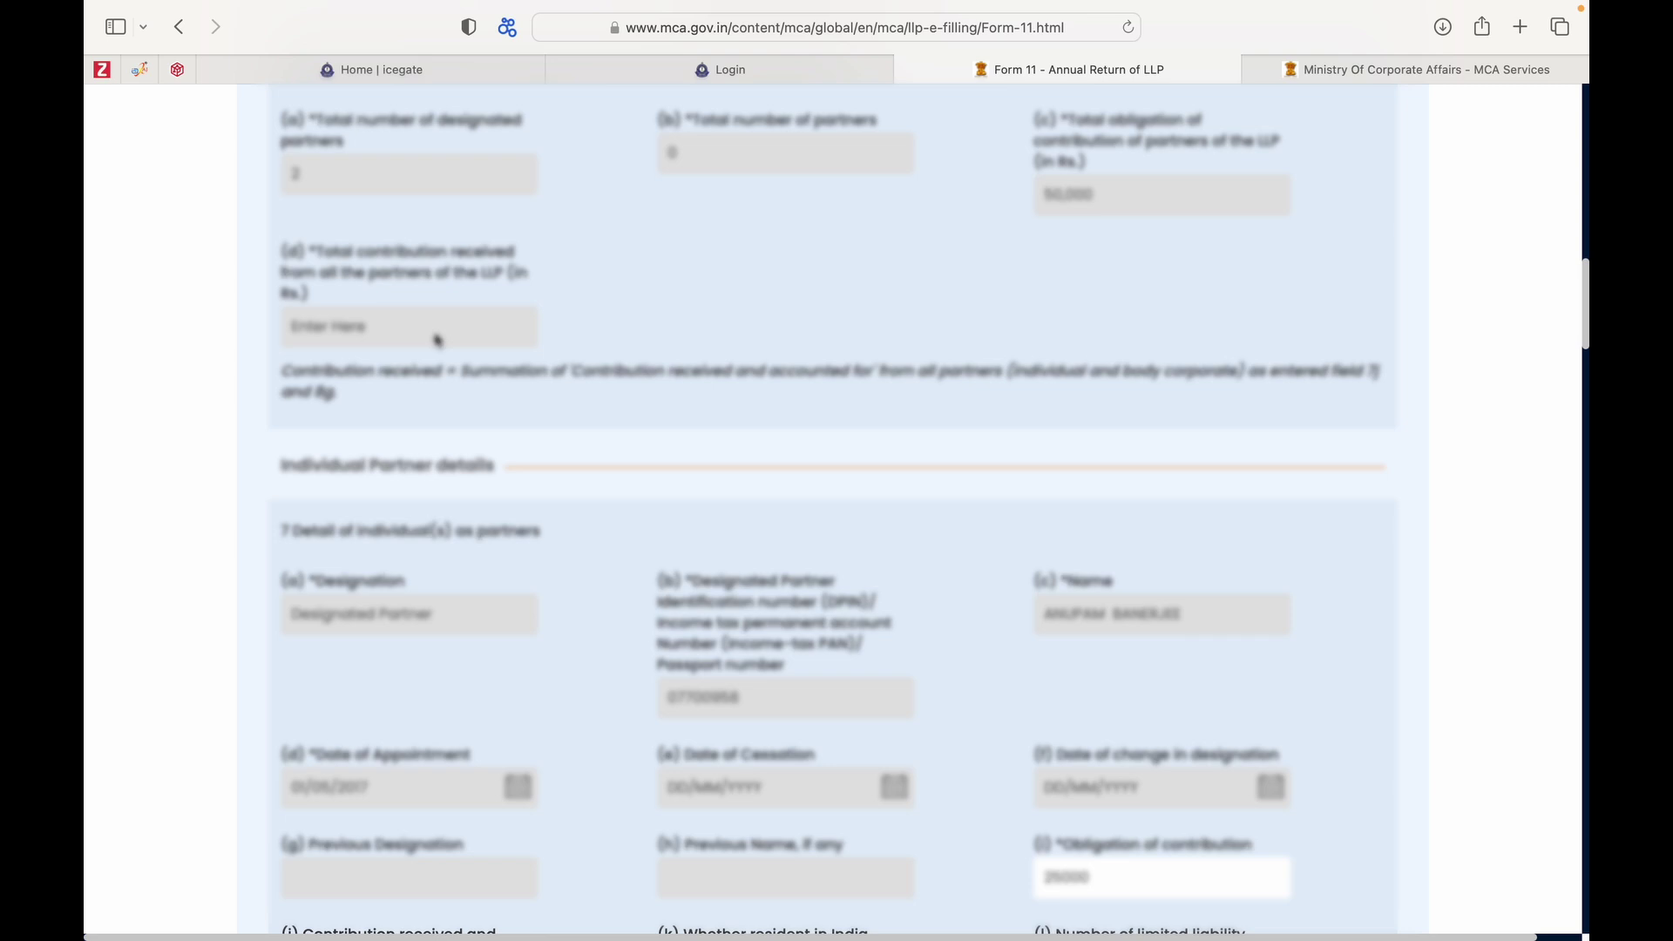
{"action": "scroll", "coordinate": [437, 340], "scroll_direction": "down", "scroll_amount": 5}
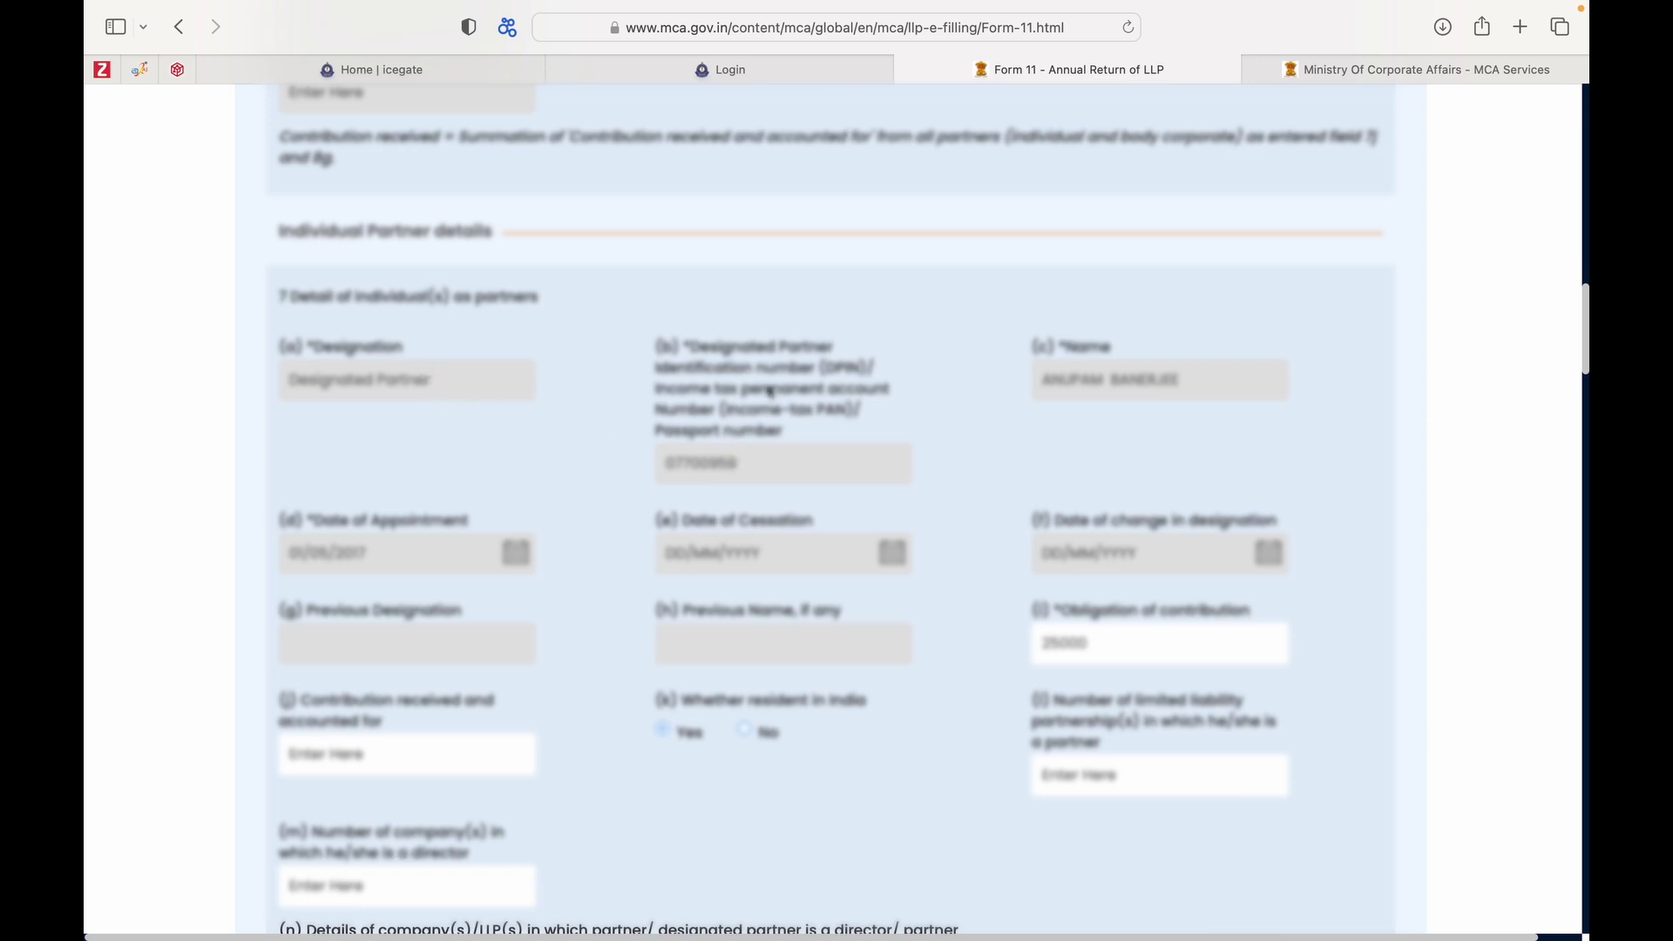
{"action": "scroll", "coordinate": [1097, 384], "scroll_direction": "down", "scroll_amount": 2}
{"action": "scroll", "coordinate": [1098, 384], "scroll_direction": "down", "scroll_amount": 1}
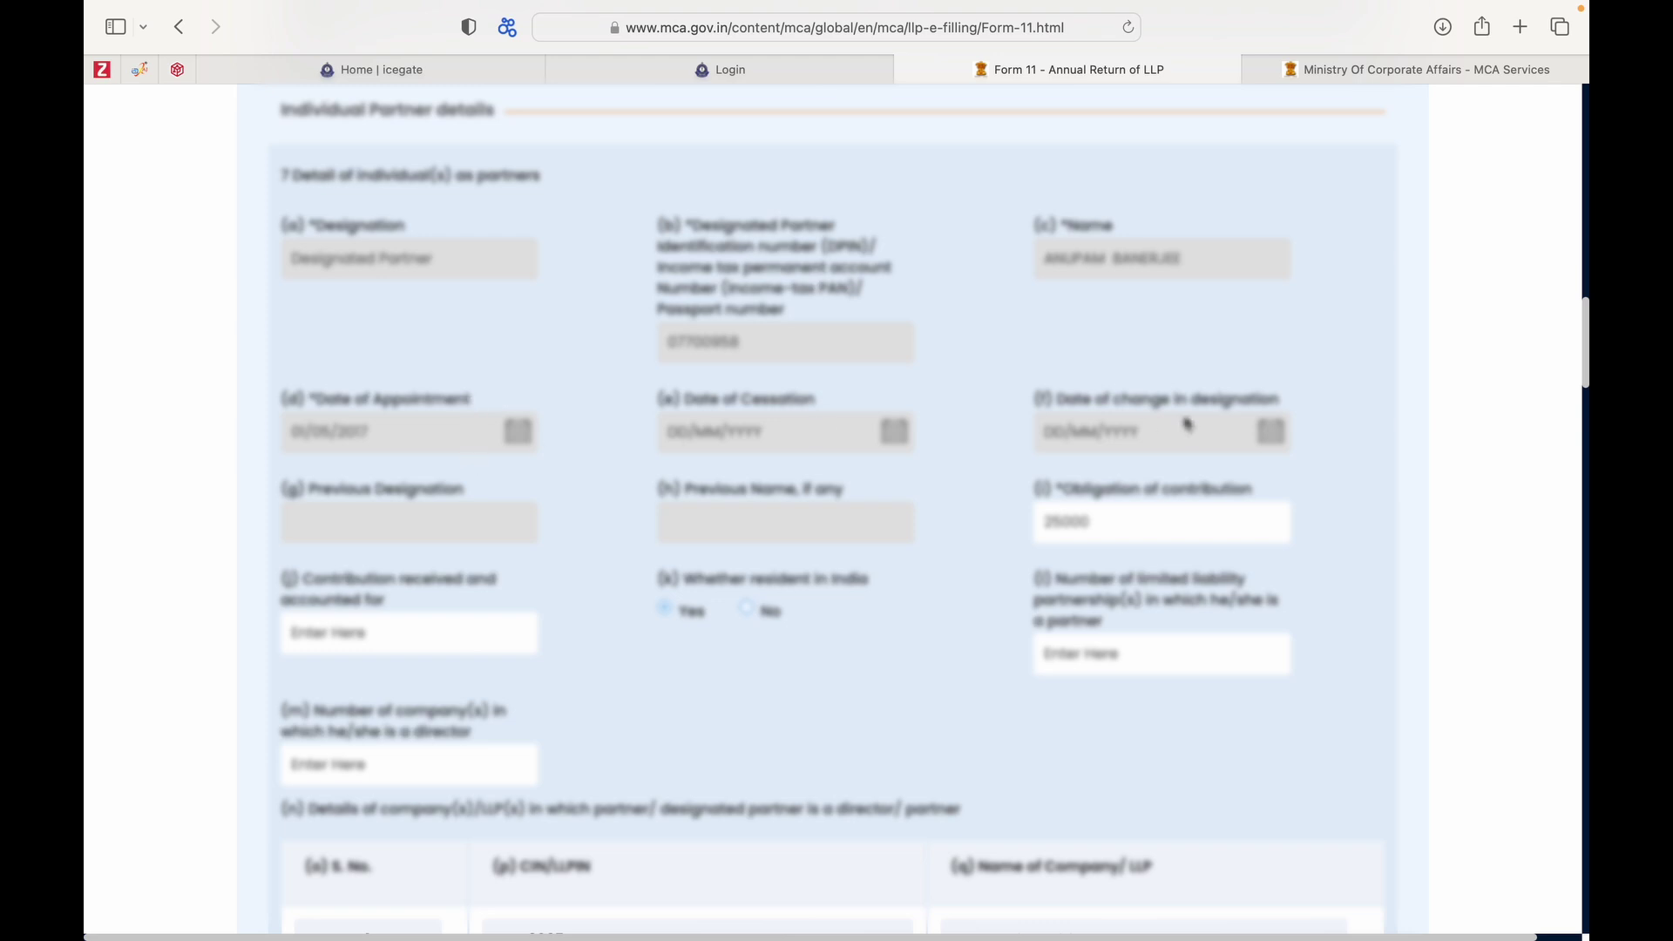
{"action": "scroll", "coordinate": [1187, 425], "scroll_direction": "down", "scroll_amount": 2}
{"action": "scroll", "coordinate": [1187, 419], "scroll_direction": "down", "scroll_amount": 2}
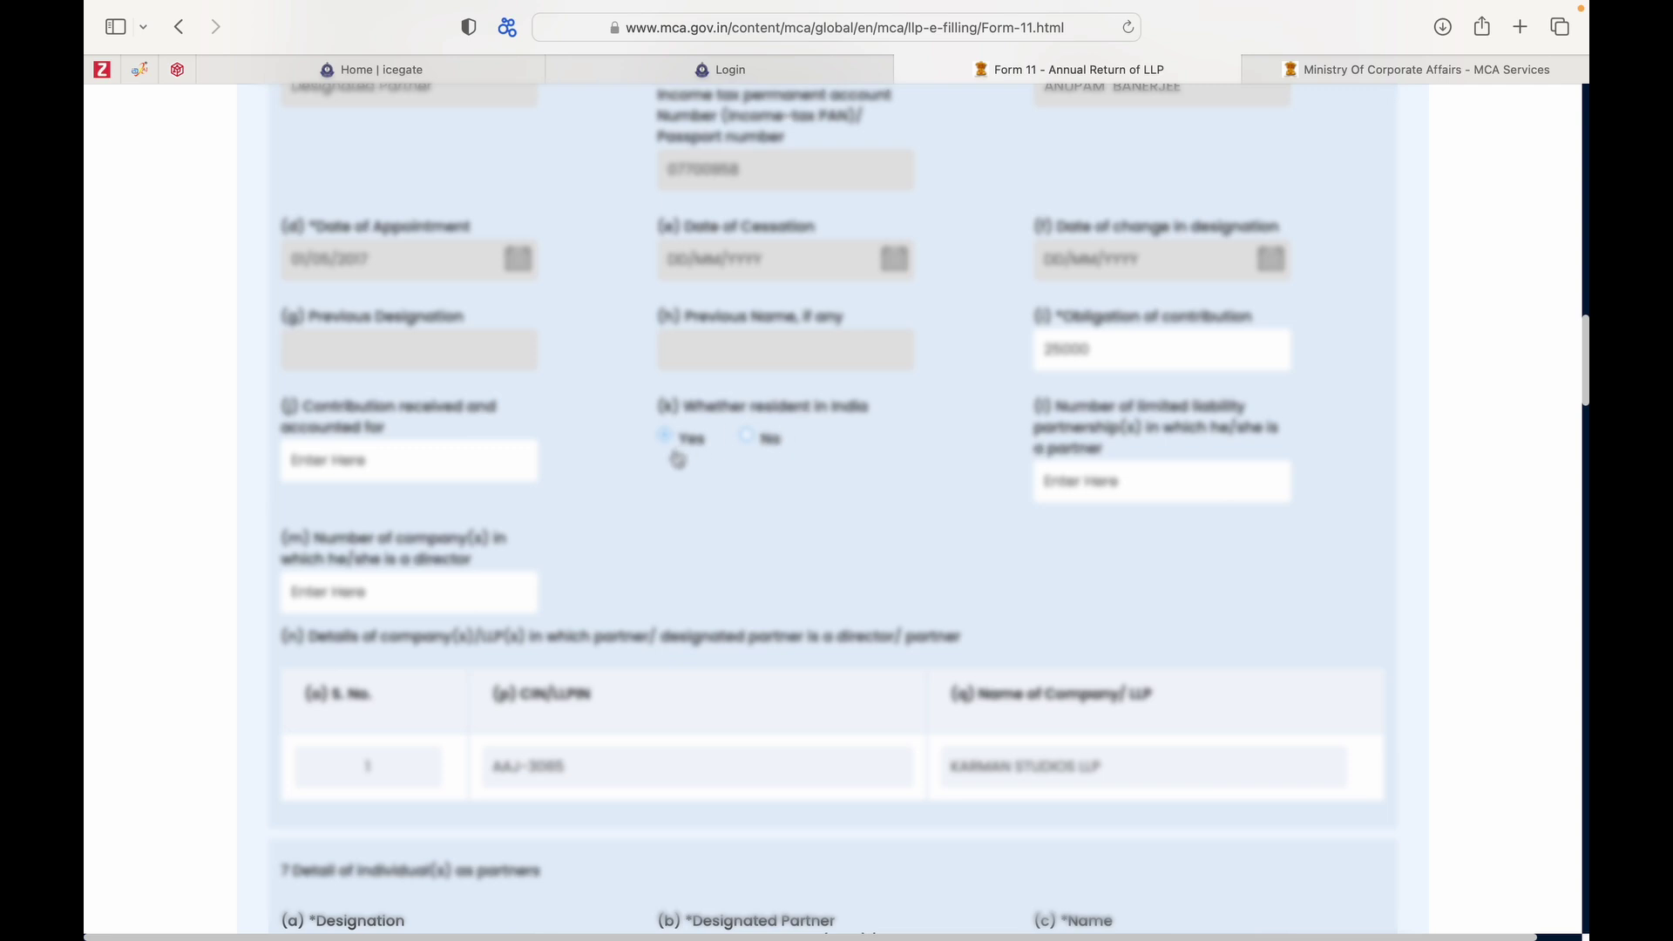
{"action": "scroll", "coordinate": [682, 458], "scroll_direction": "down", "scroll_amount": 7}
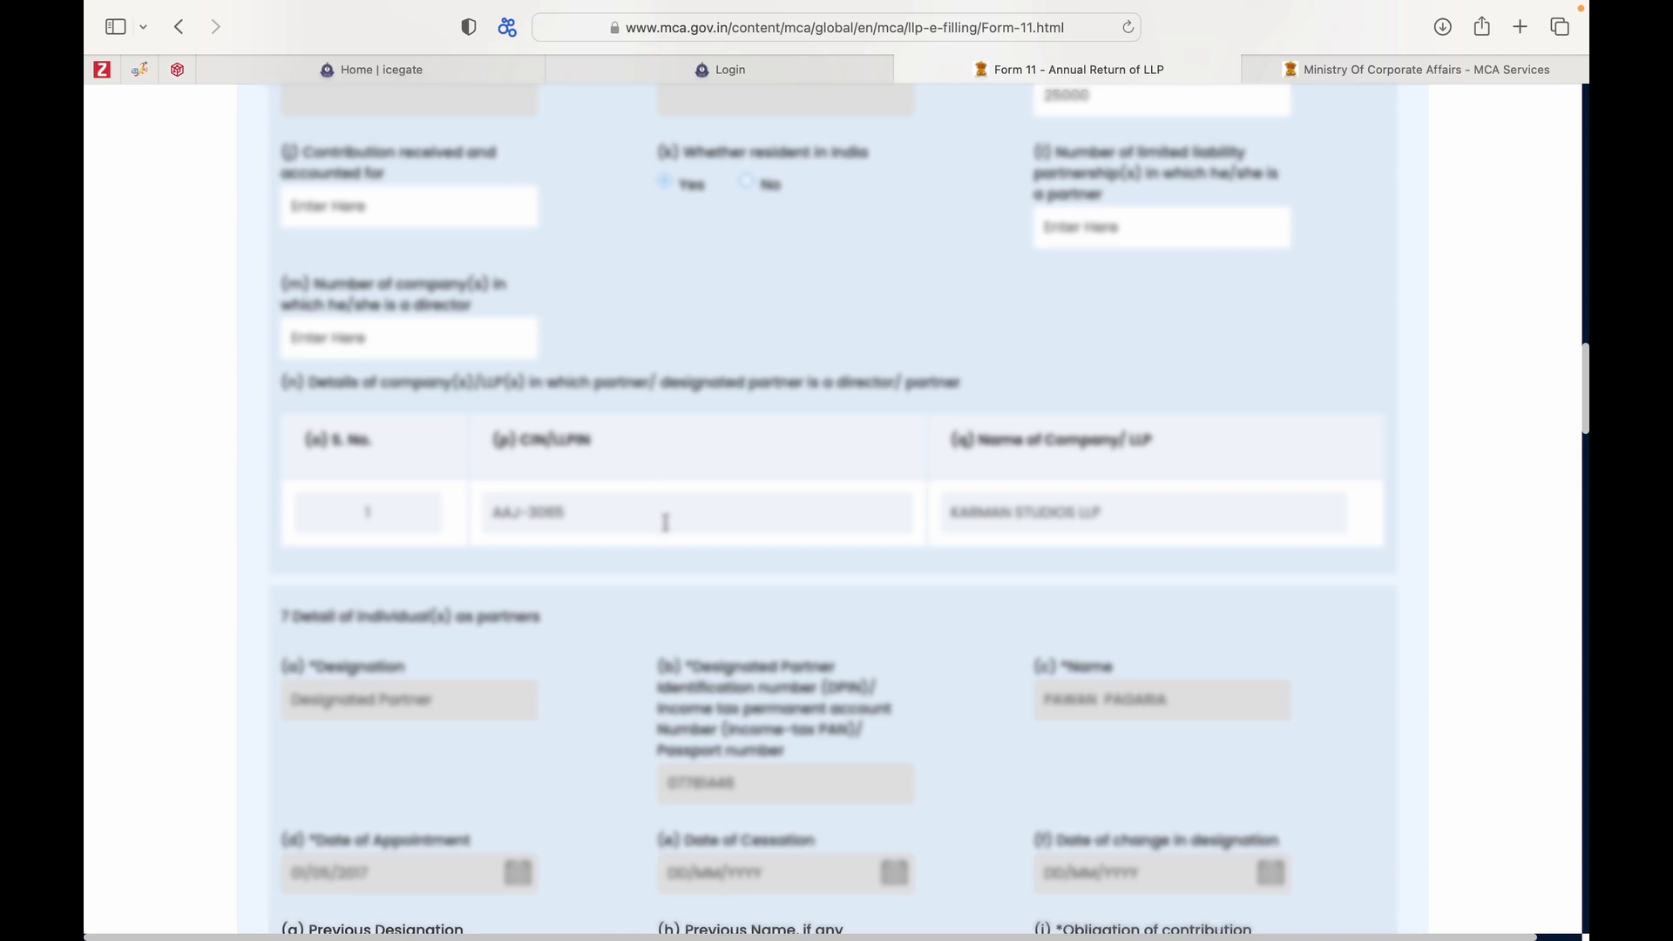
{"action": "scroll", "coordinate": [665, 523], "scroll_direction": "down", "scroll_amount": 3}
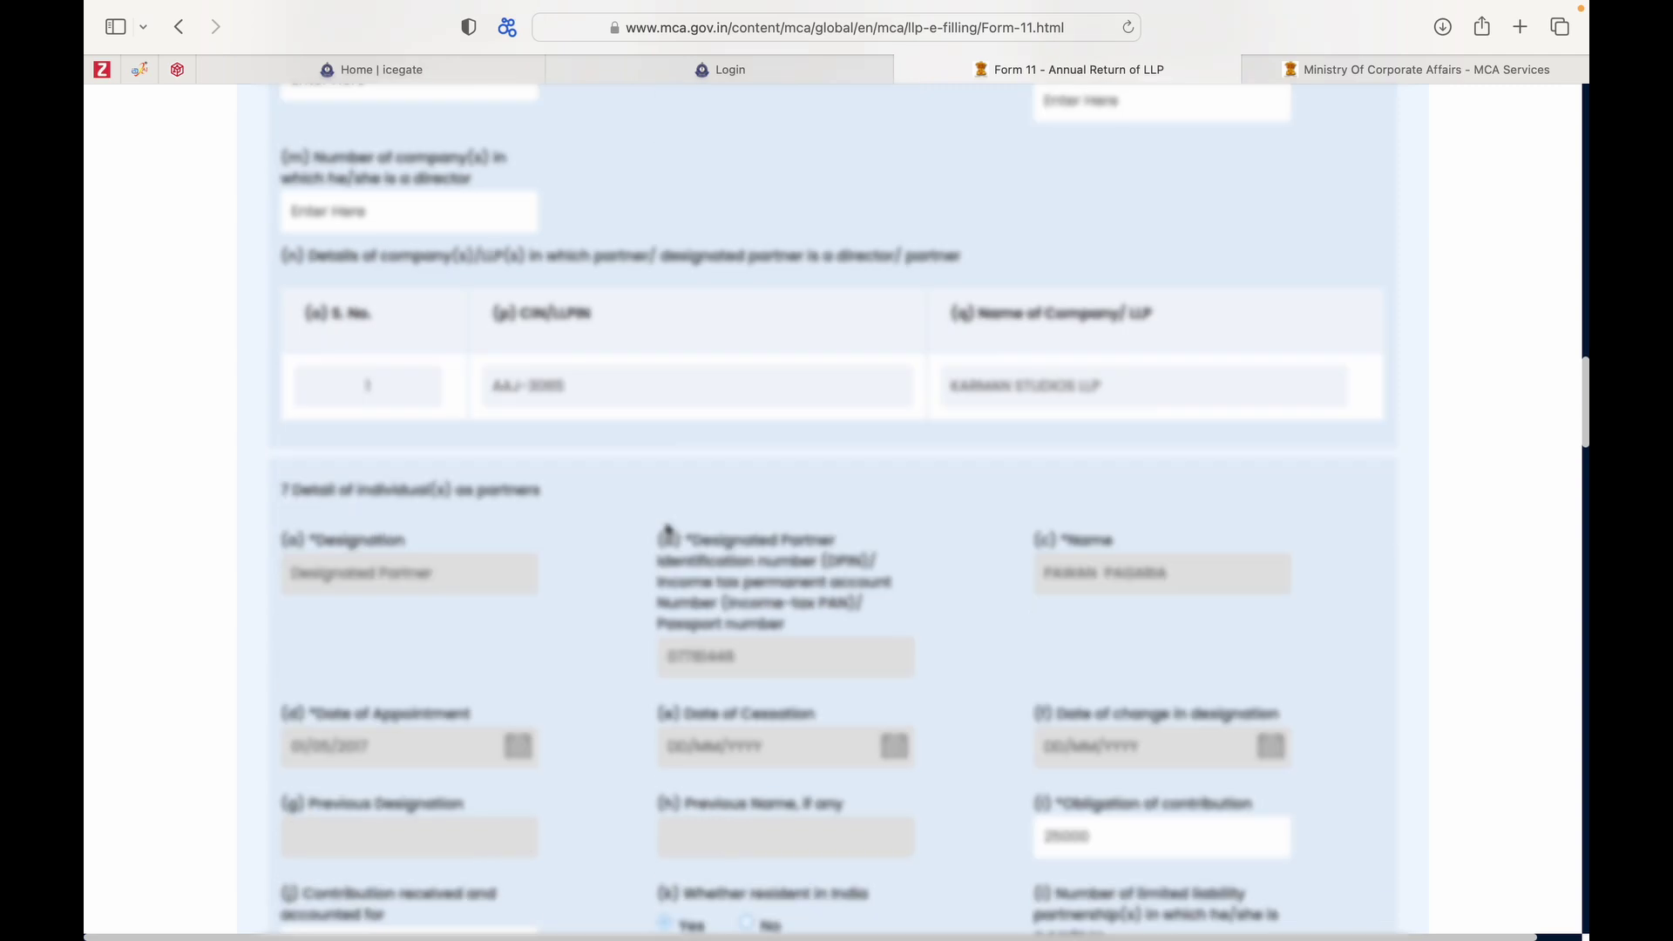
{"action": "scroll", "coordinate": [668, 532], "scroll_direction": "down", "scroll_amount": 3}
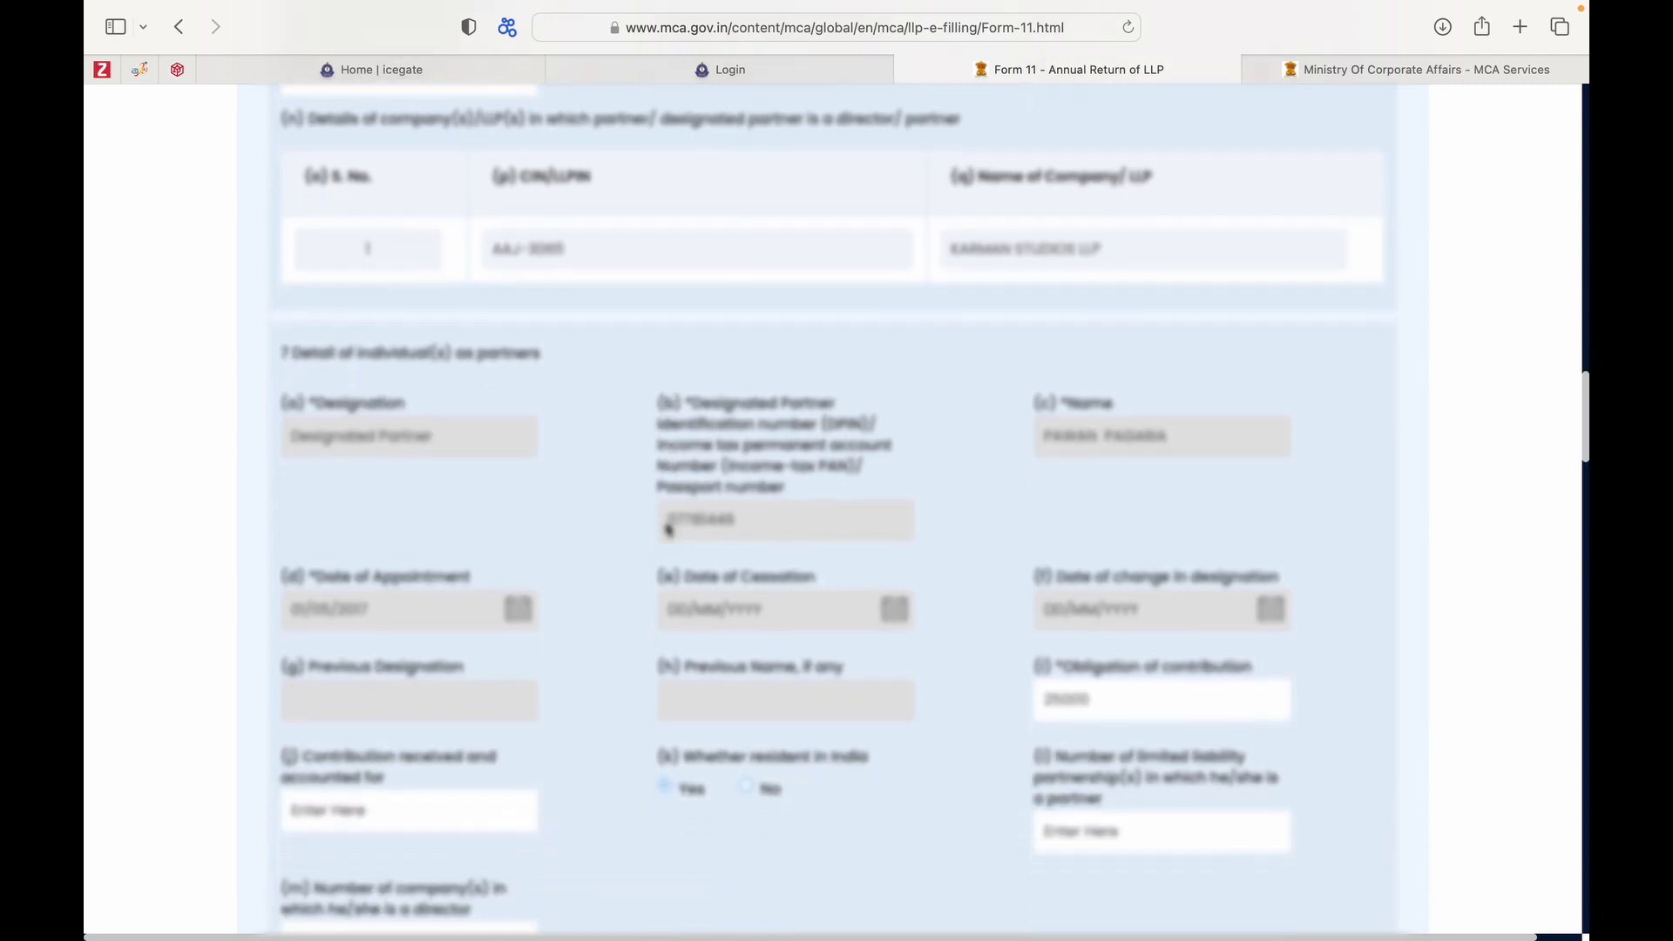
{"action": "scroll", "coordinate": [669, 528], "scroll_direction": "down", "scroll_amount": 2}
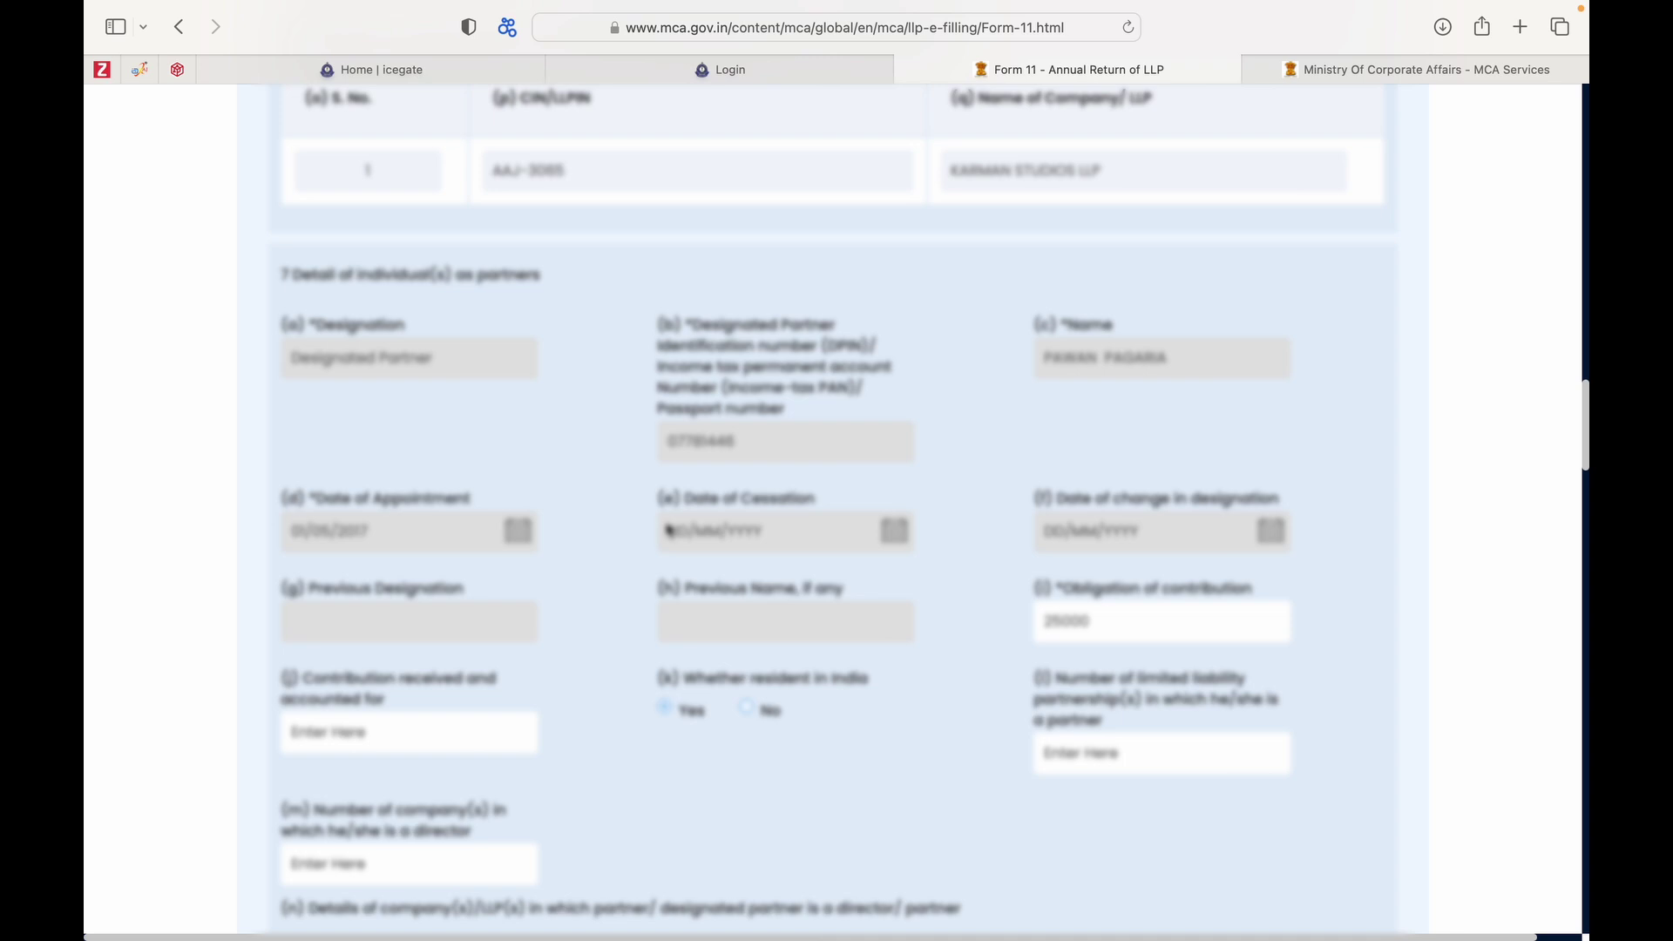
{"action": "scroll", "coordinate": [669, 529], "scroll_direction": "down", "scroll_amount": 7}
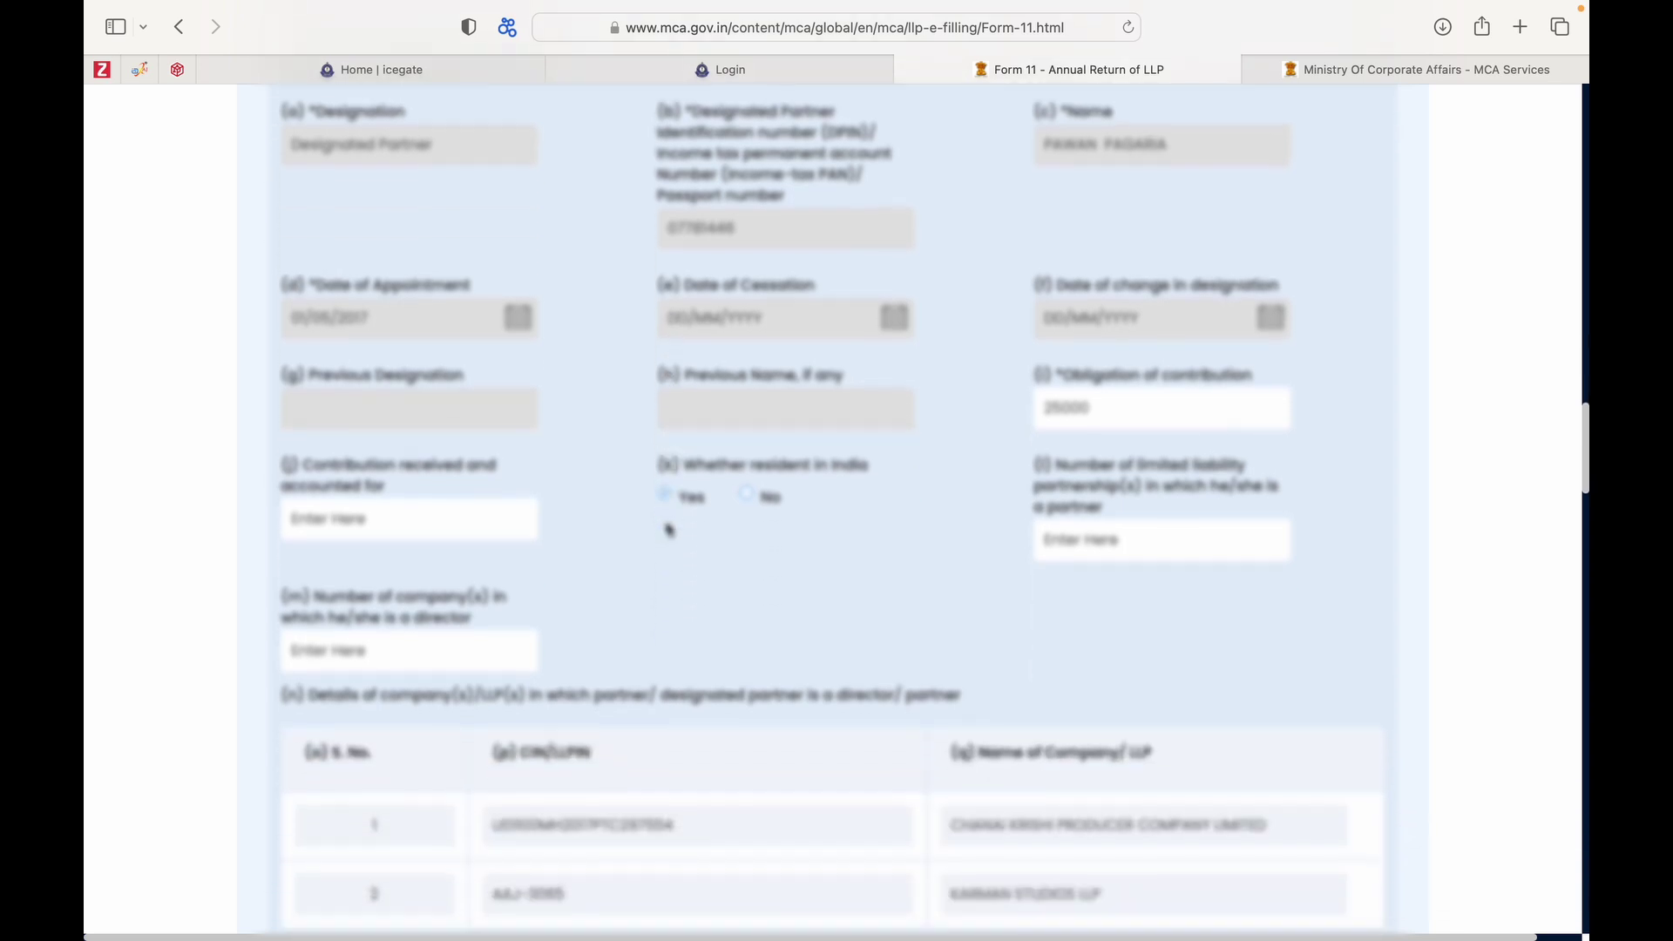
{"action": "scroll", "coordinate": [668, 529], "scroll_direction": "down", "scroll_amount": 3}
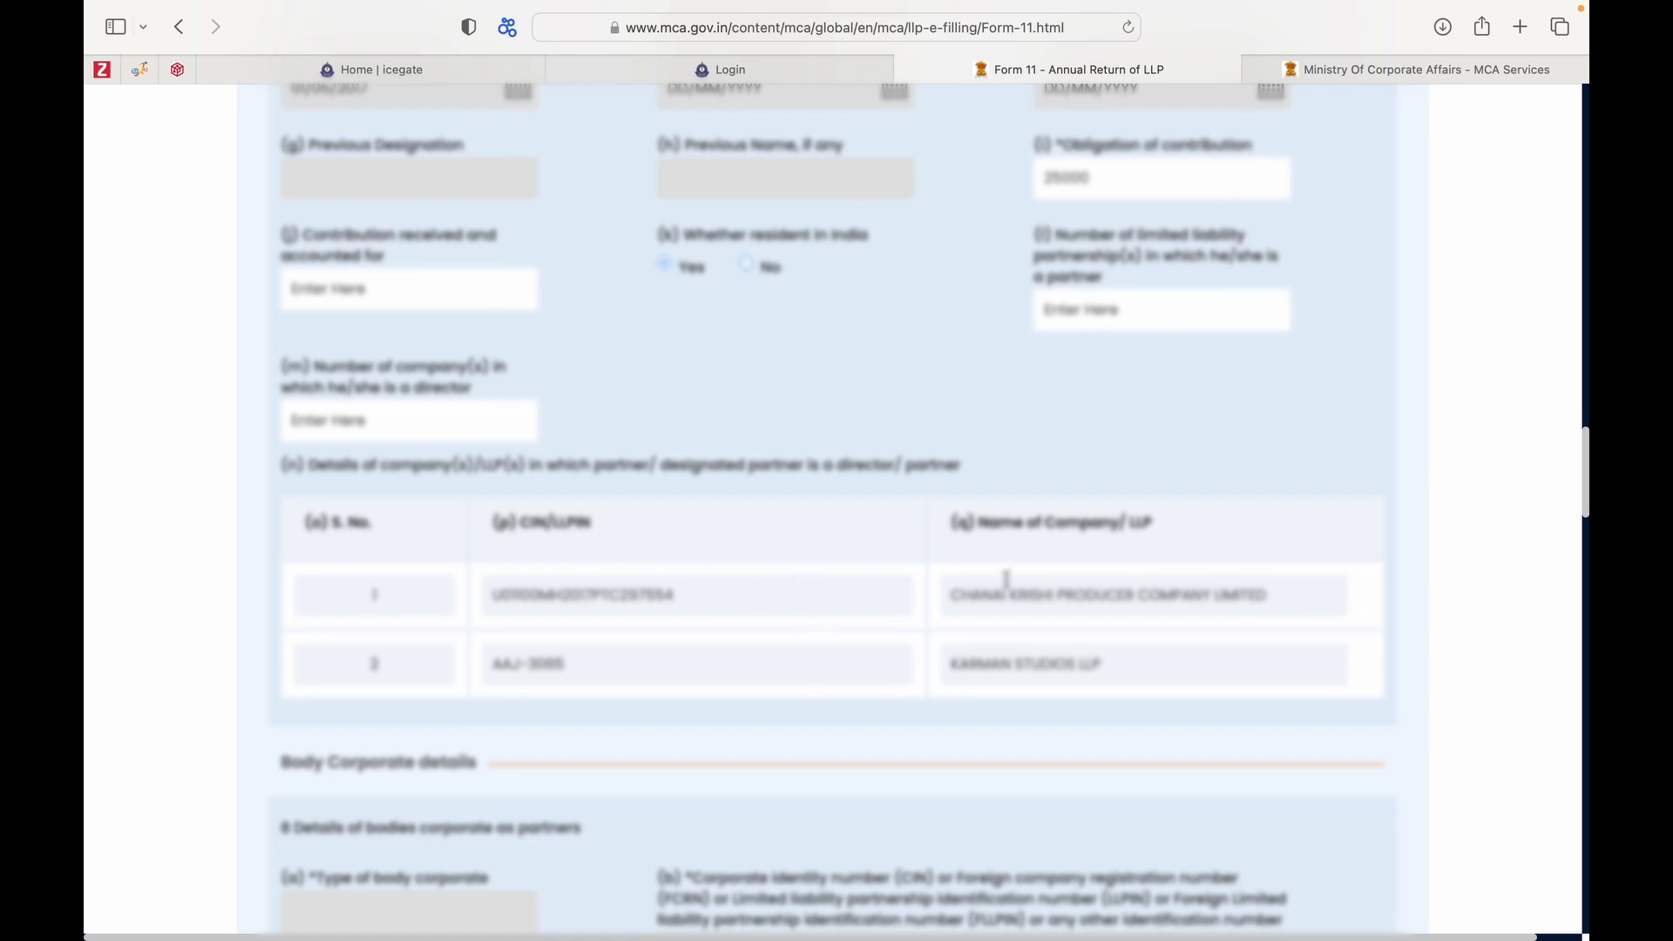
{"action": "scroll", "coordinate": [800, 649], "scroll_direction": "down", "scroll_amount": 2}
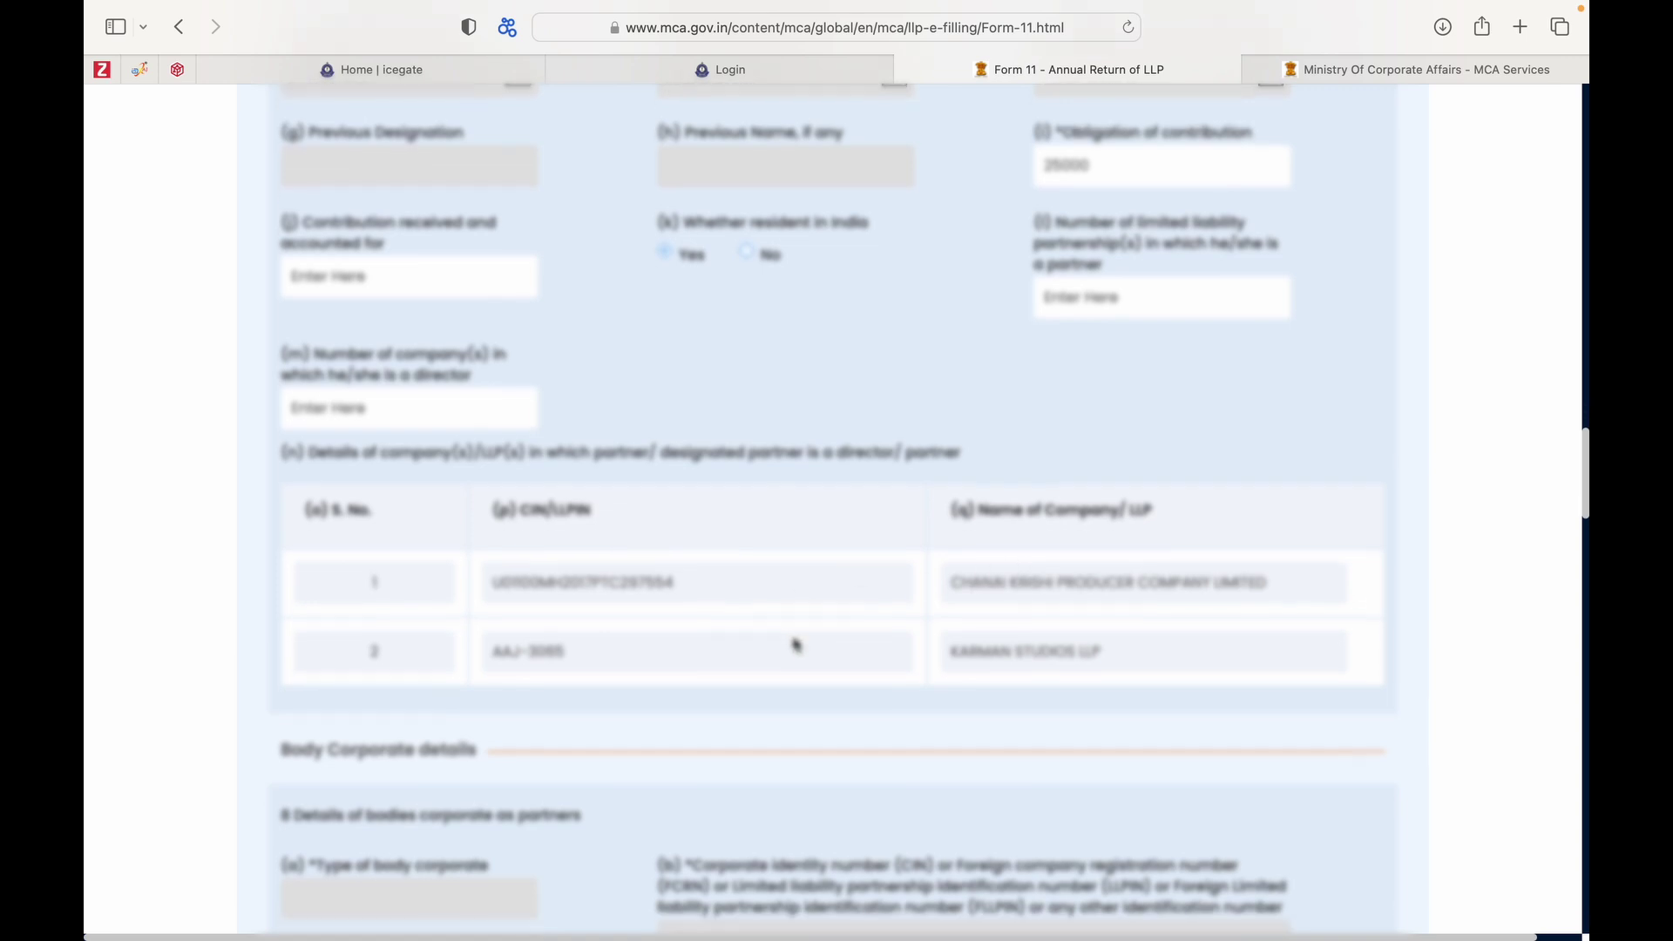
{"action": "scroll", "coordinate": [796, 645], "scroll_direction": "up", "scroll_amount": 3}
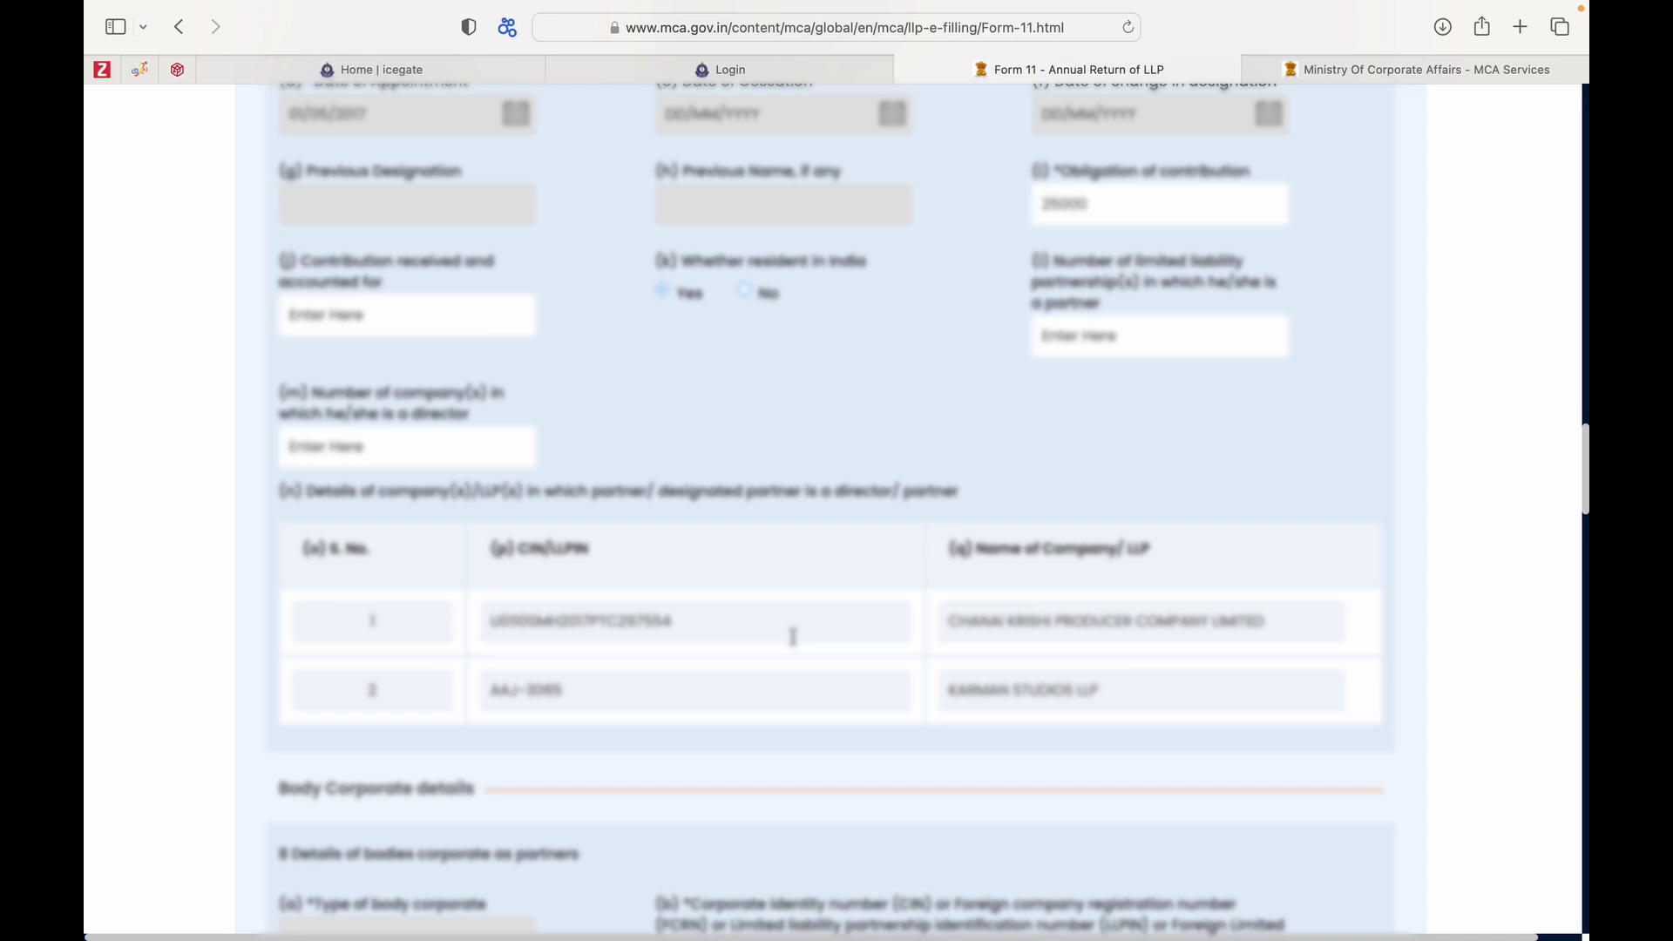
{"action": "scroll", "coordinate": [793, 636], "scroll_direction": "down", "scroll_amount": 5}
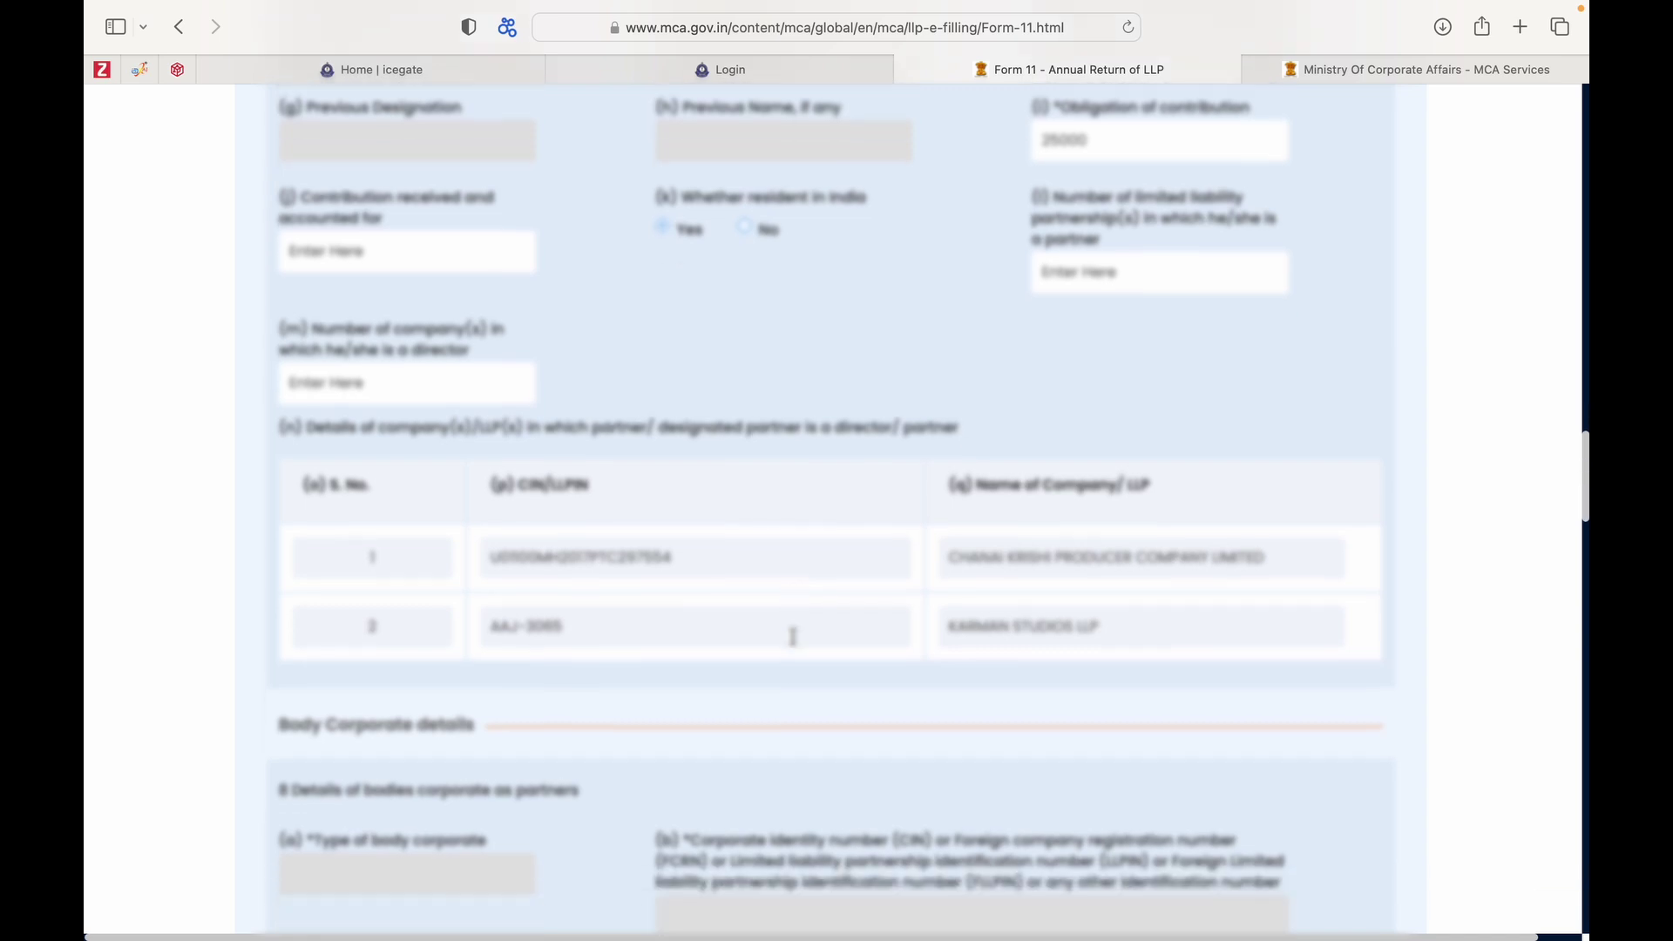
{"action": "scroll", "coordinate": [795, 644], "scroll_direction": "down", "scroll_amount": 1}
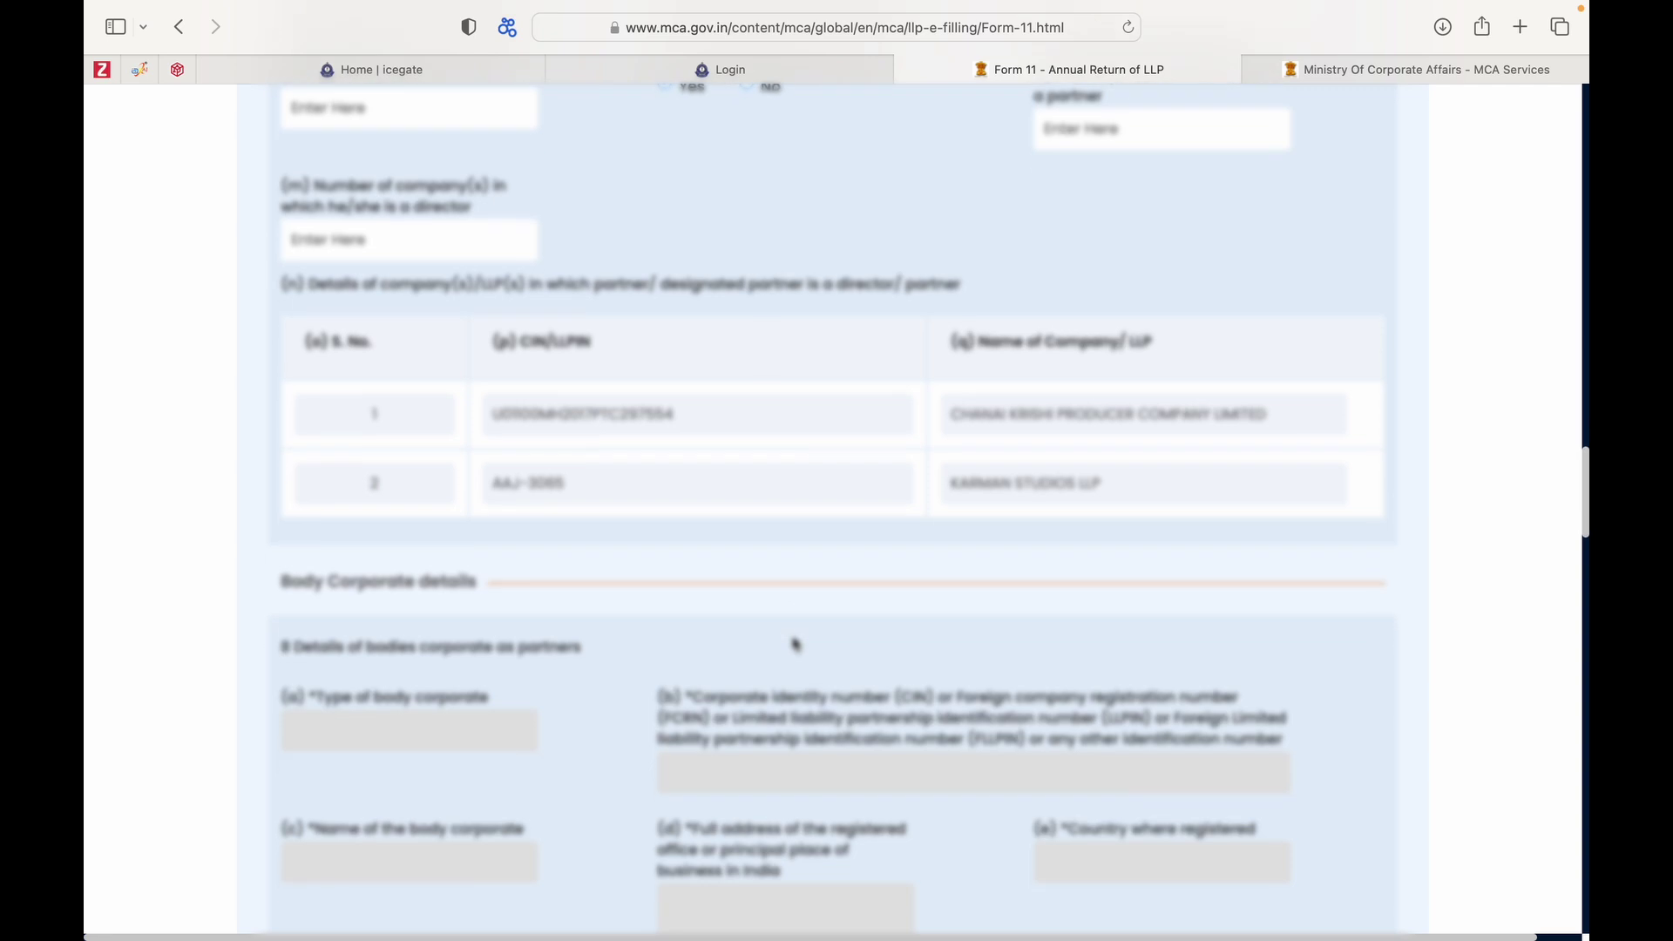
{"action": "scroll", "coordinate": [794, 643], "scroll_direction": "down", "scroll_amount": 8}
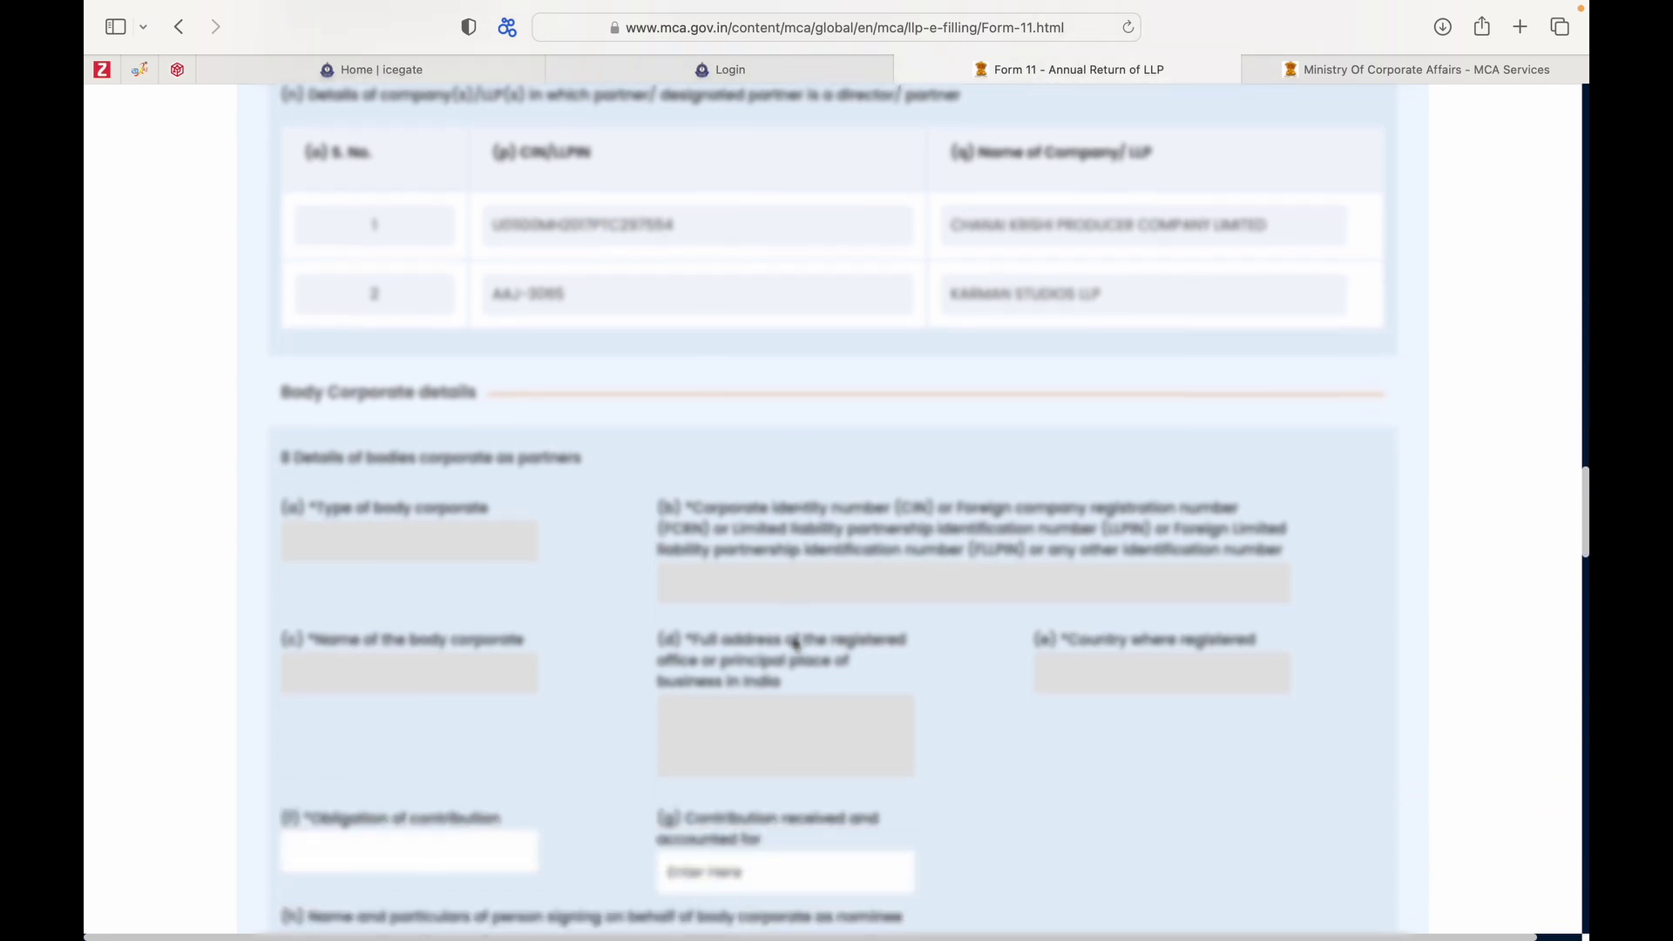
{"action": "scroll", "coordinate": [795, 643], "scroll_direction": "down", "scroll_amount": 3}
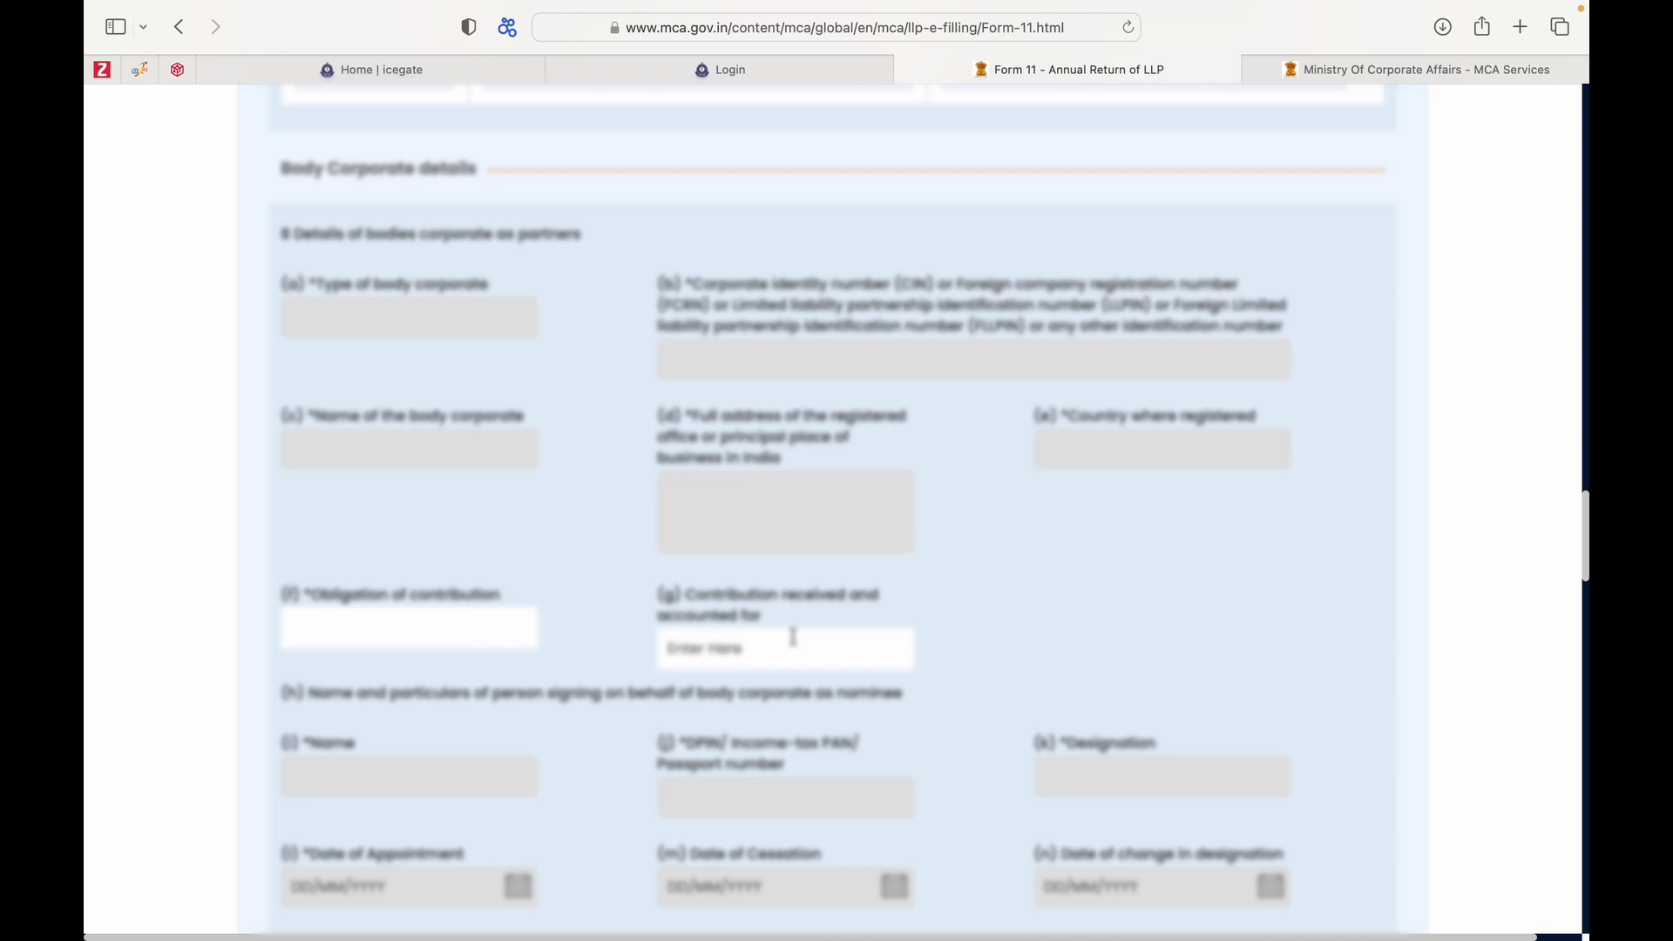
{"action": "scroll", "coordinate": [793, 637], "scroll_direction": "down", "scroll_amount": 12}
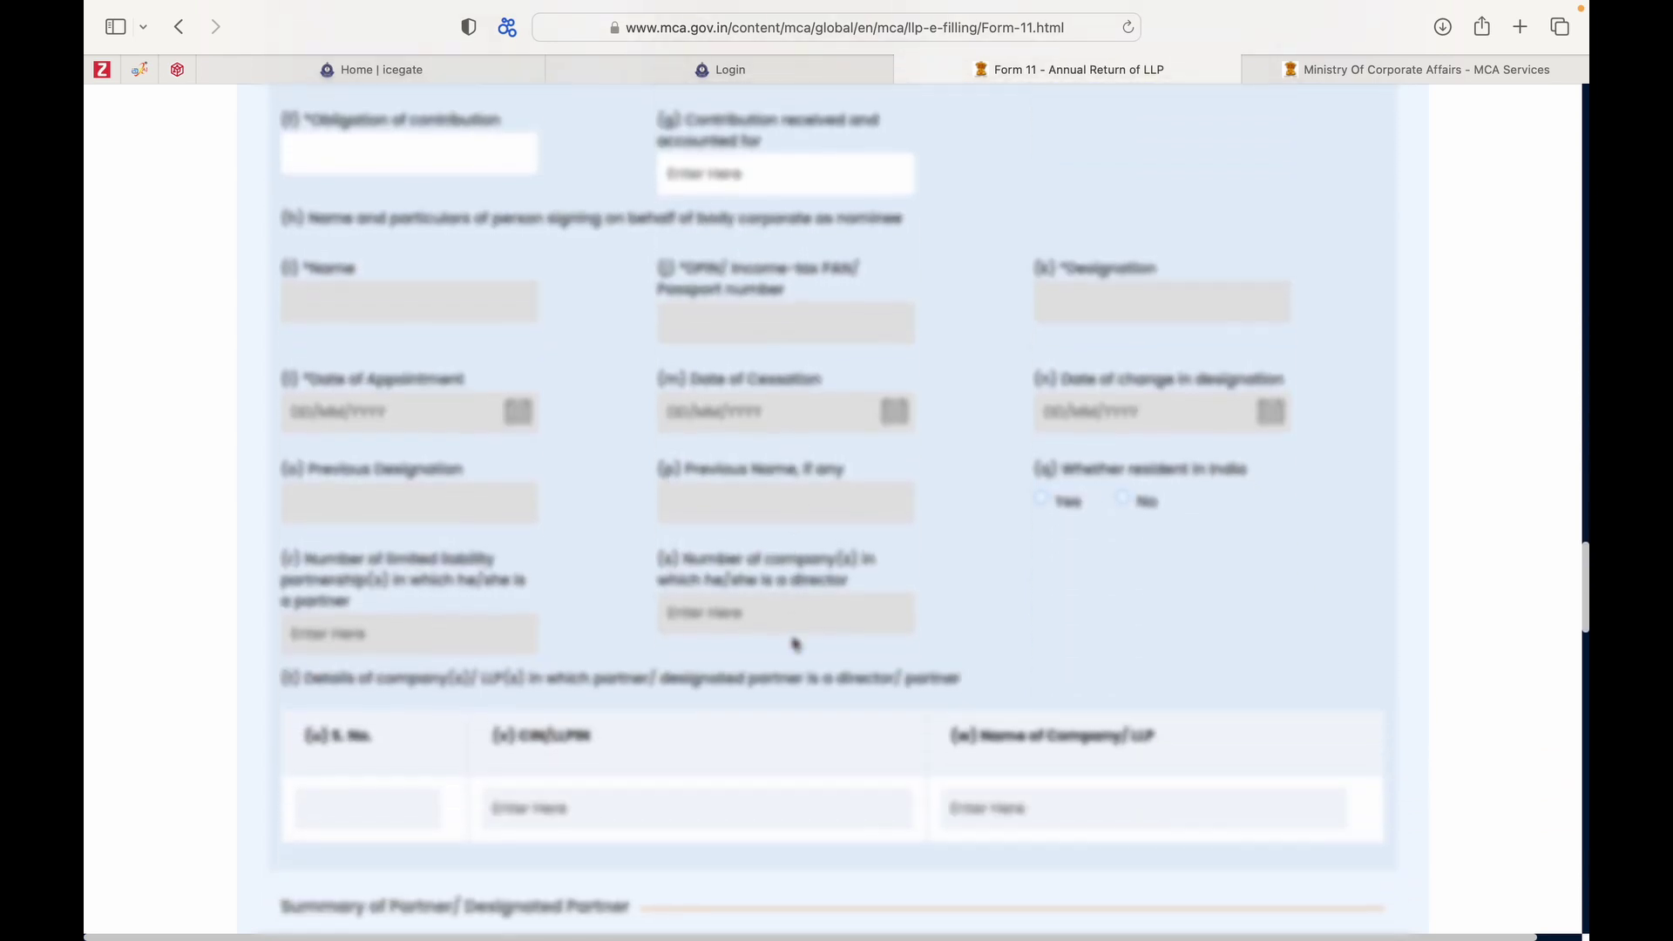
{"action": "scroll", "coordinate": [795, 643], "scroll_direction": "down", "scroll_amount": 8}
{"action": "scroll", "coordinate": [793, 639], "scroll_direction": "down", "scroll_amount": 7}
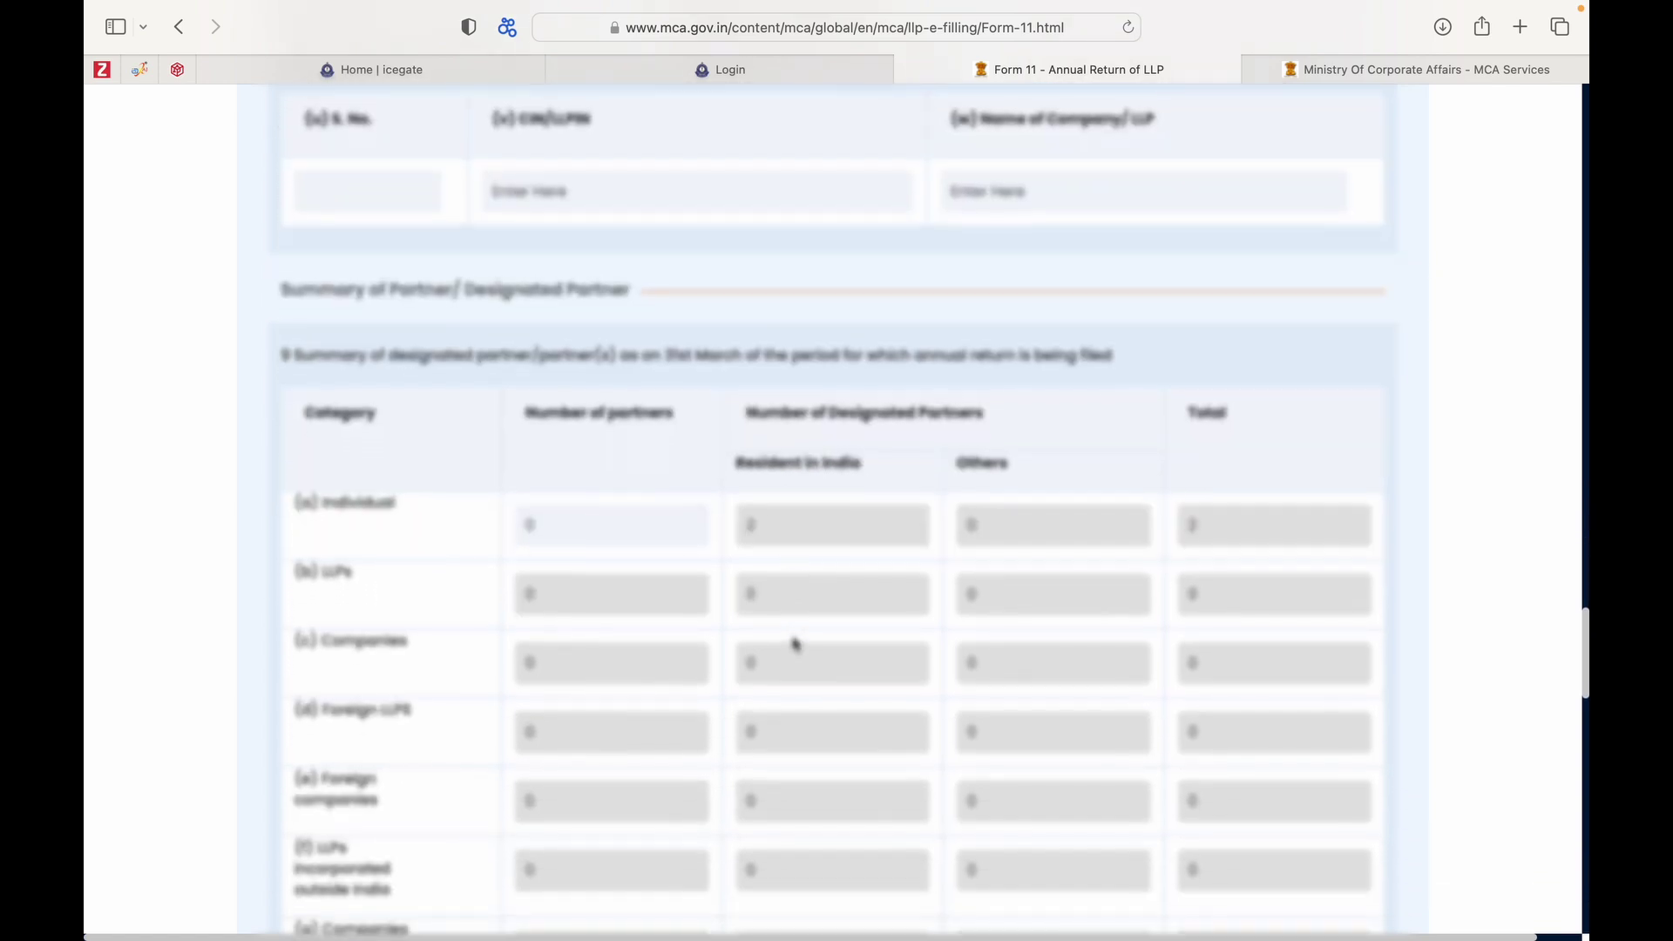
Save the Form 11 LLP details at the bottom of the page and acknowledge 'Data Saved Successfully'.
{"action": "scroll", "coordinate": [795, 643], "scroll_direction": "down", "scroll_amount": 3}
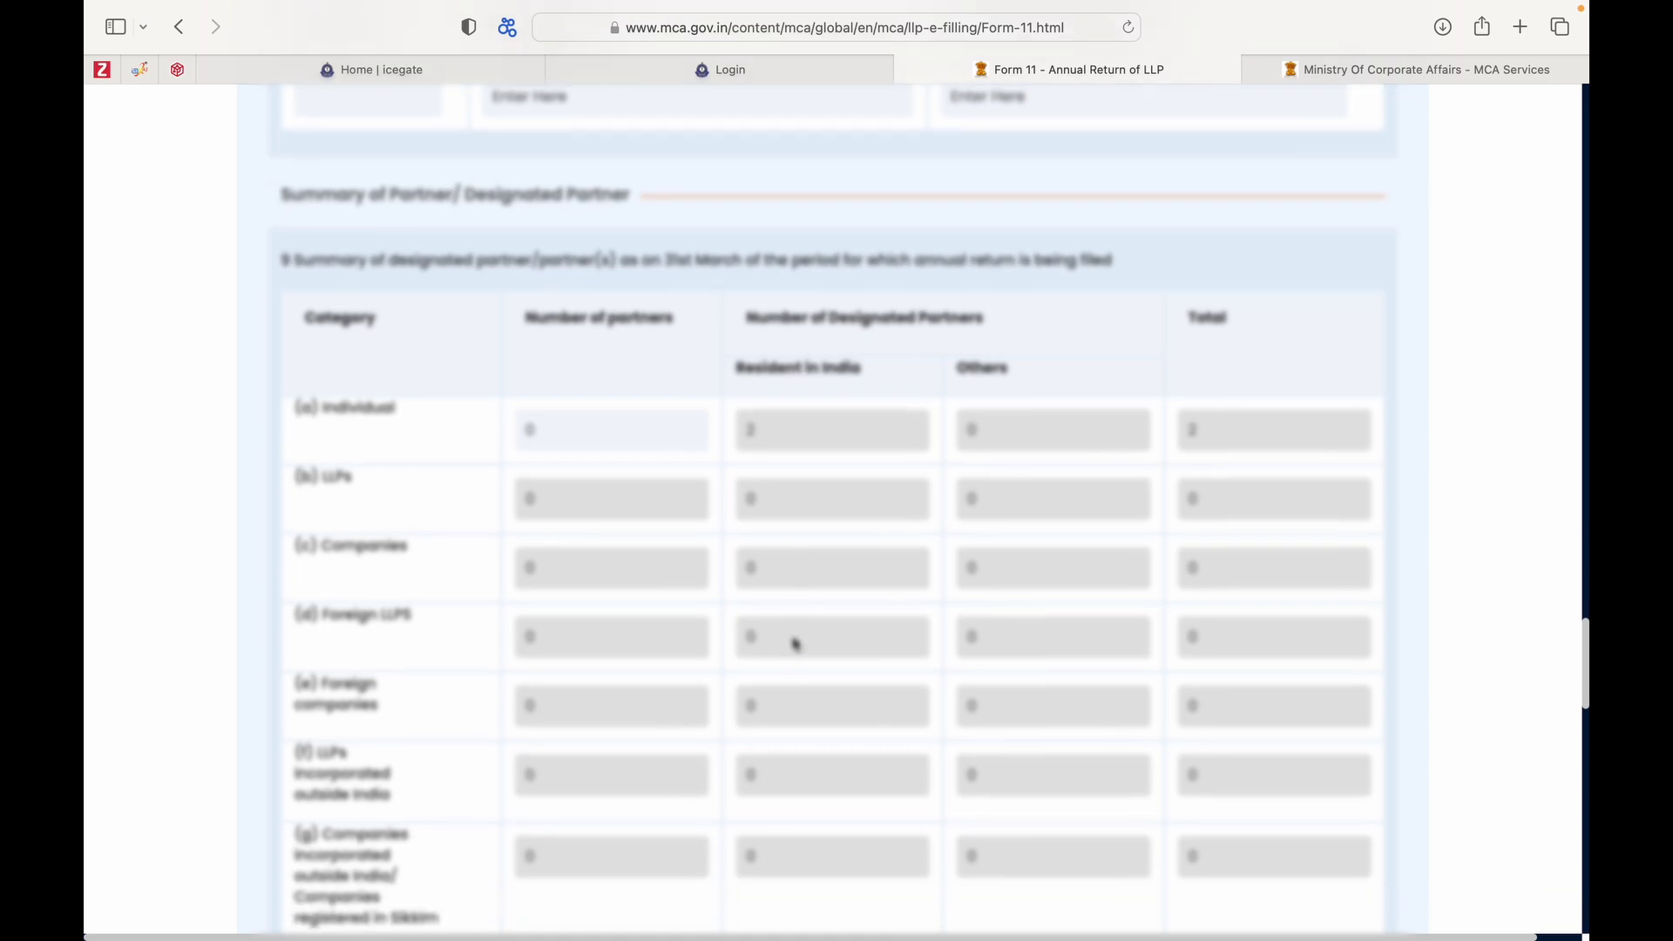
{"action": "scroll", "coordinate": [795, 644], "scroll_direction": "down", "scroll_amount": 3}
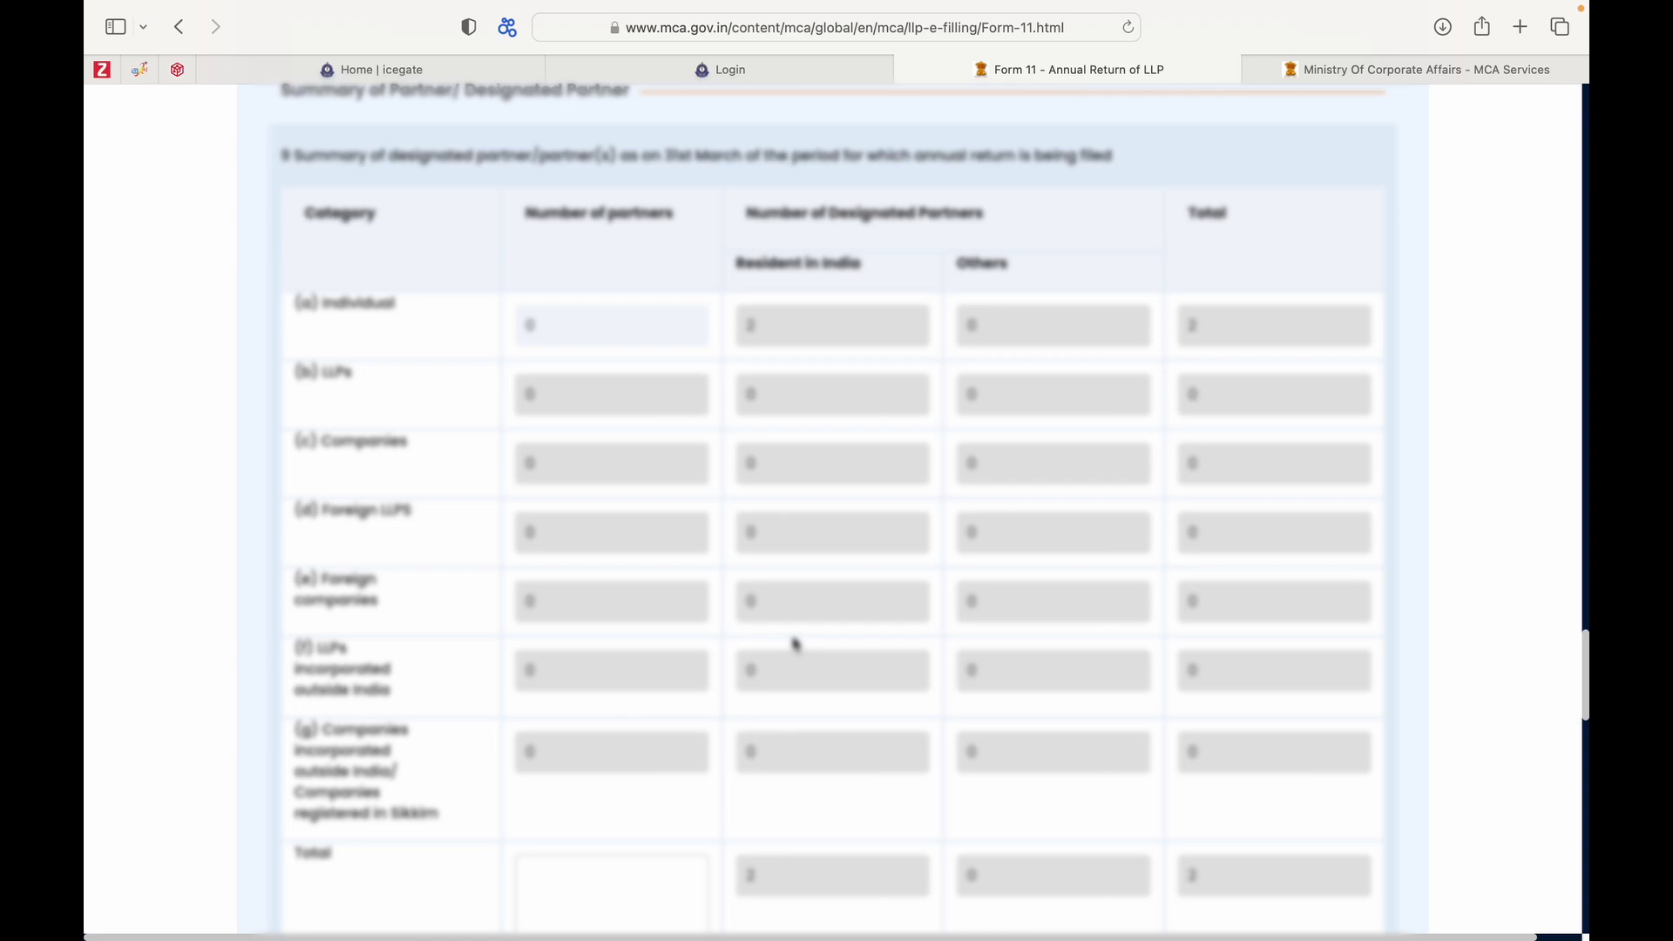
{"action": "scroll", "coordinate": [795, 643], "scroll_direction": "down", "scroll_amount": 6}
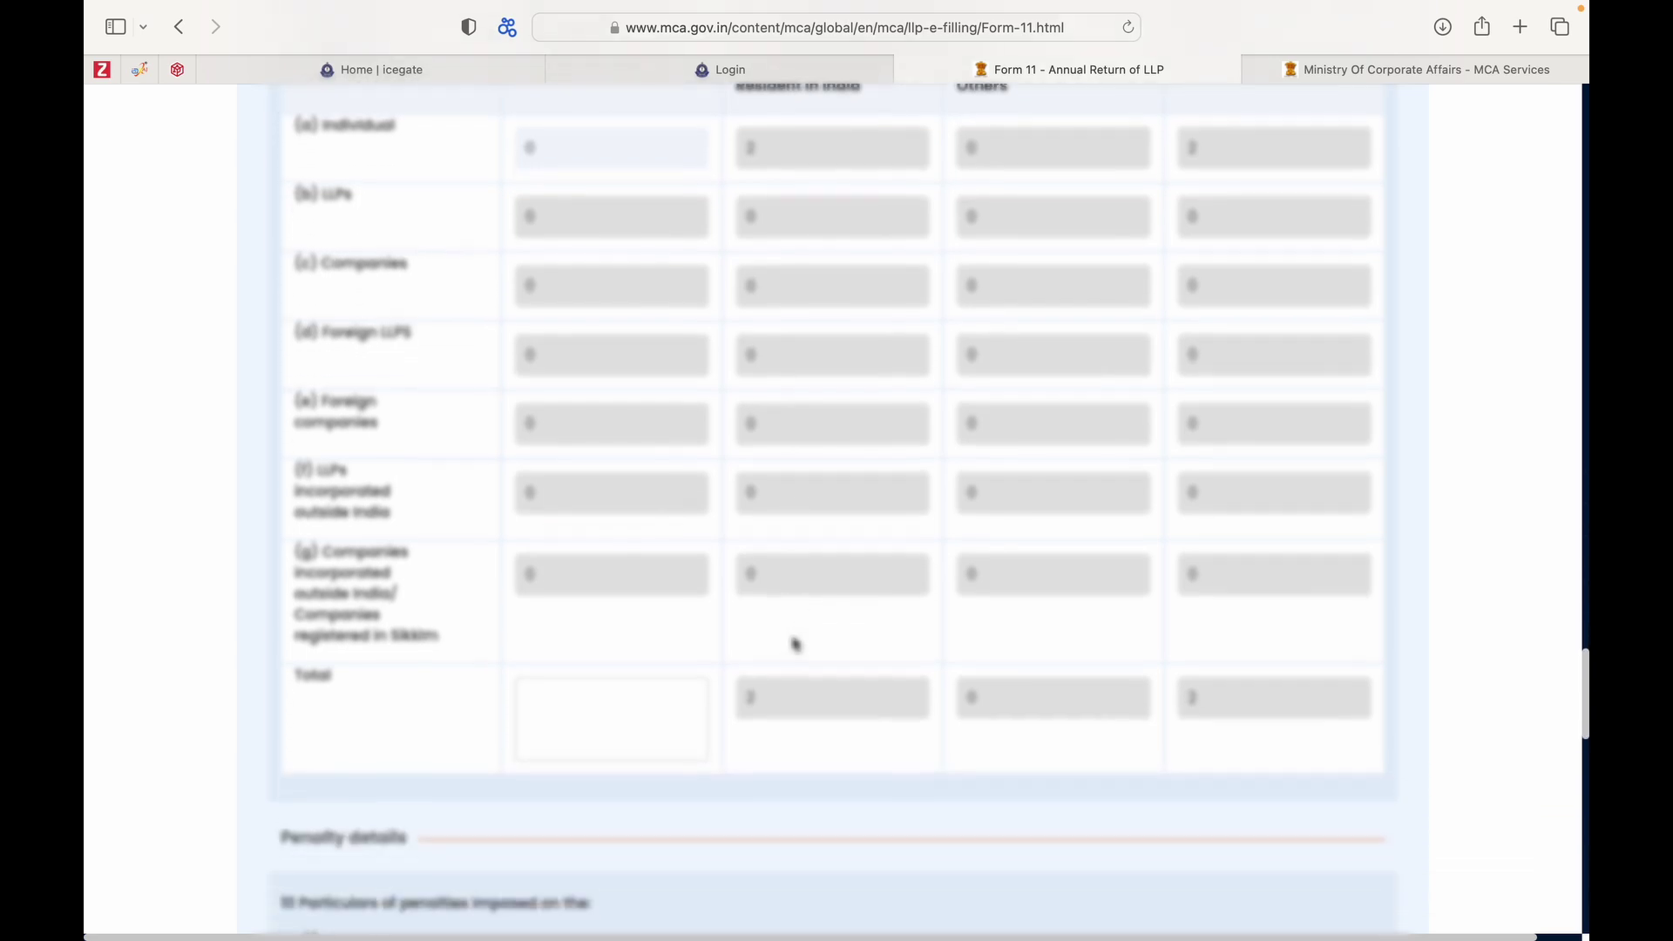
{"action": "scroll", "coordinate": [795, 643], "scroll_direction": "down", "scroll_amount": 12}
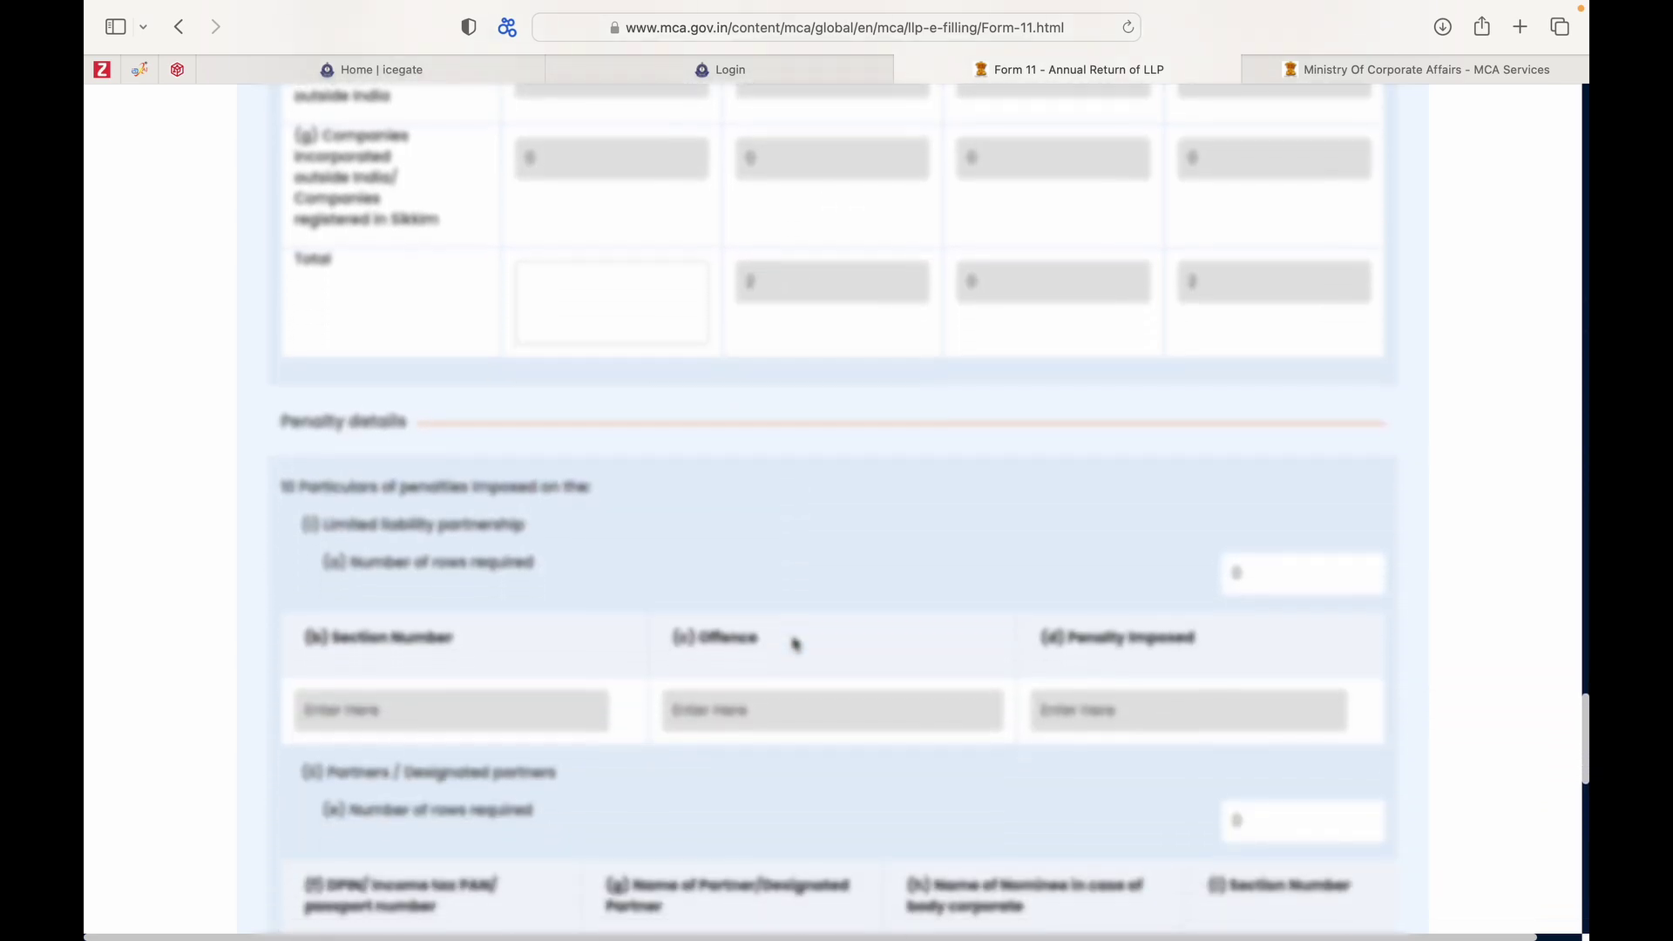
{"action": "scroll", "coordinate": [795, 643], "scroll_direction": "down", "scroll_amount": 2}
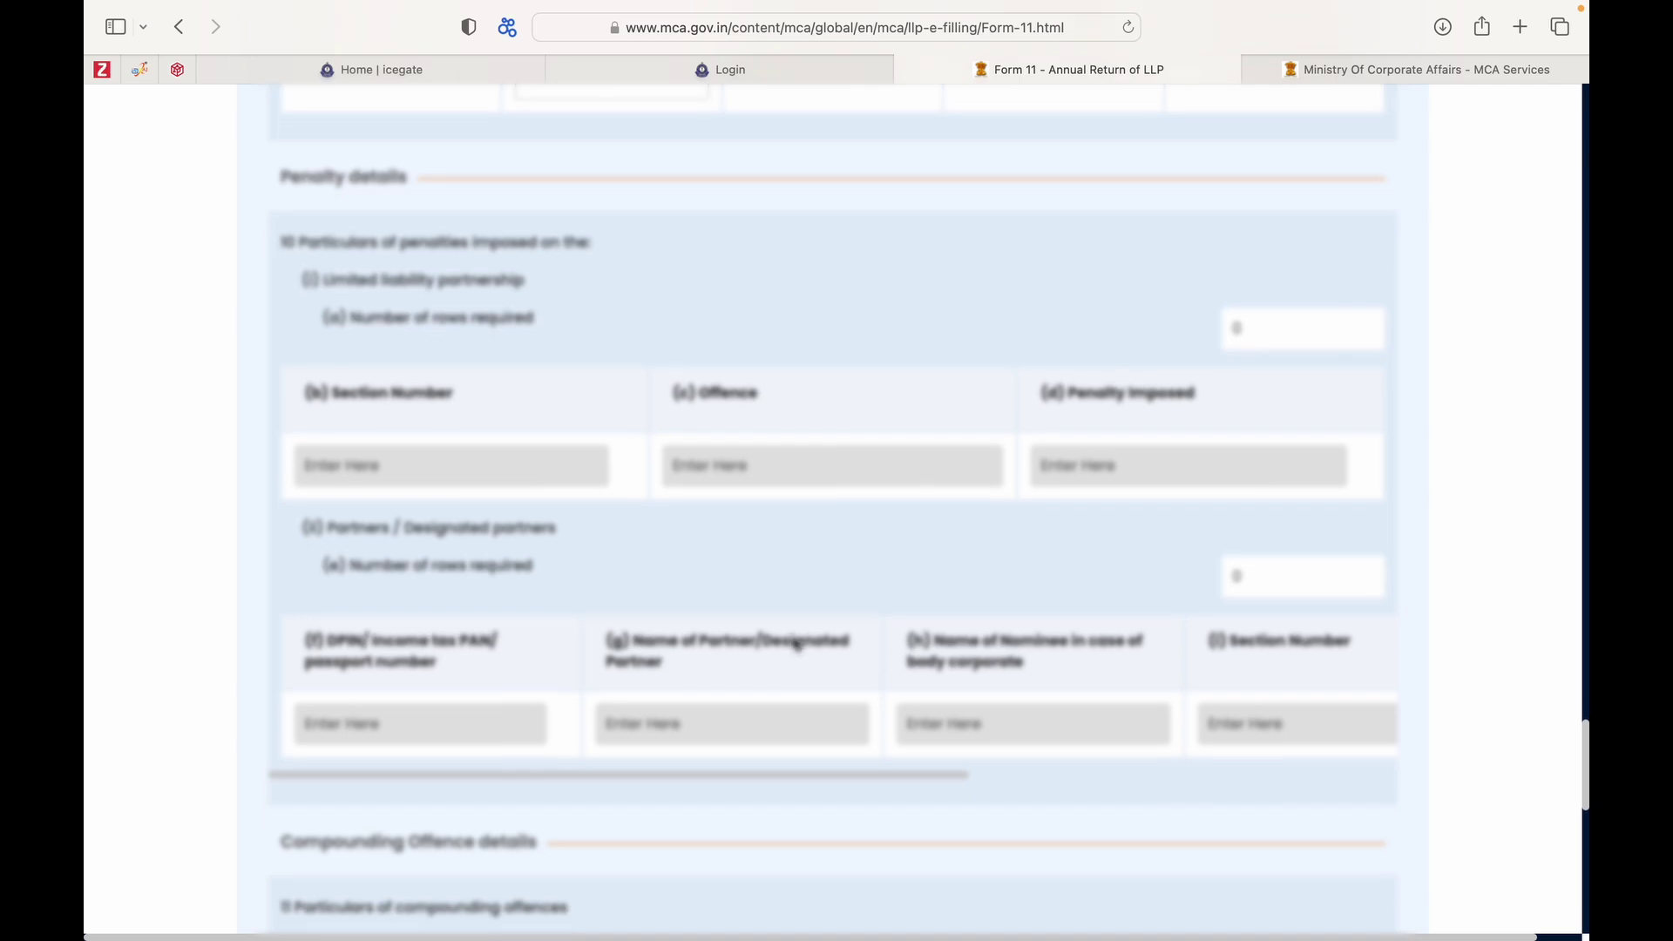
{"action": "scroll", "coordinate": [795, 643], "scroll_direction": "down", "scroll_amount": 5}
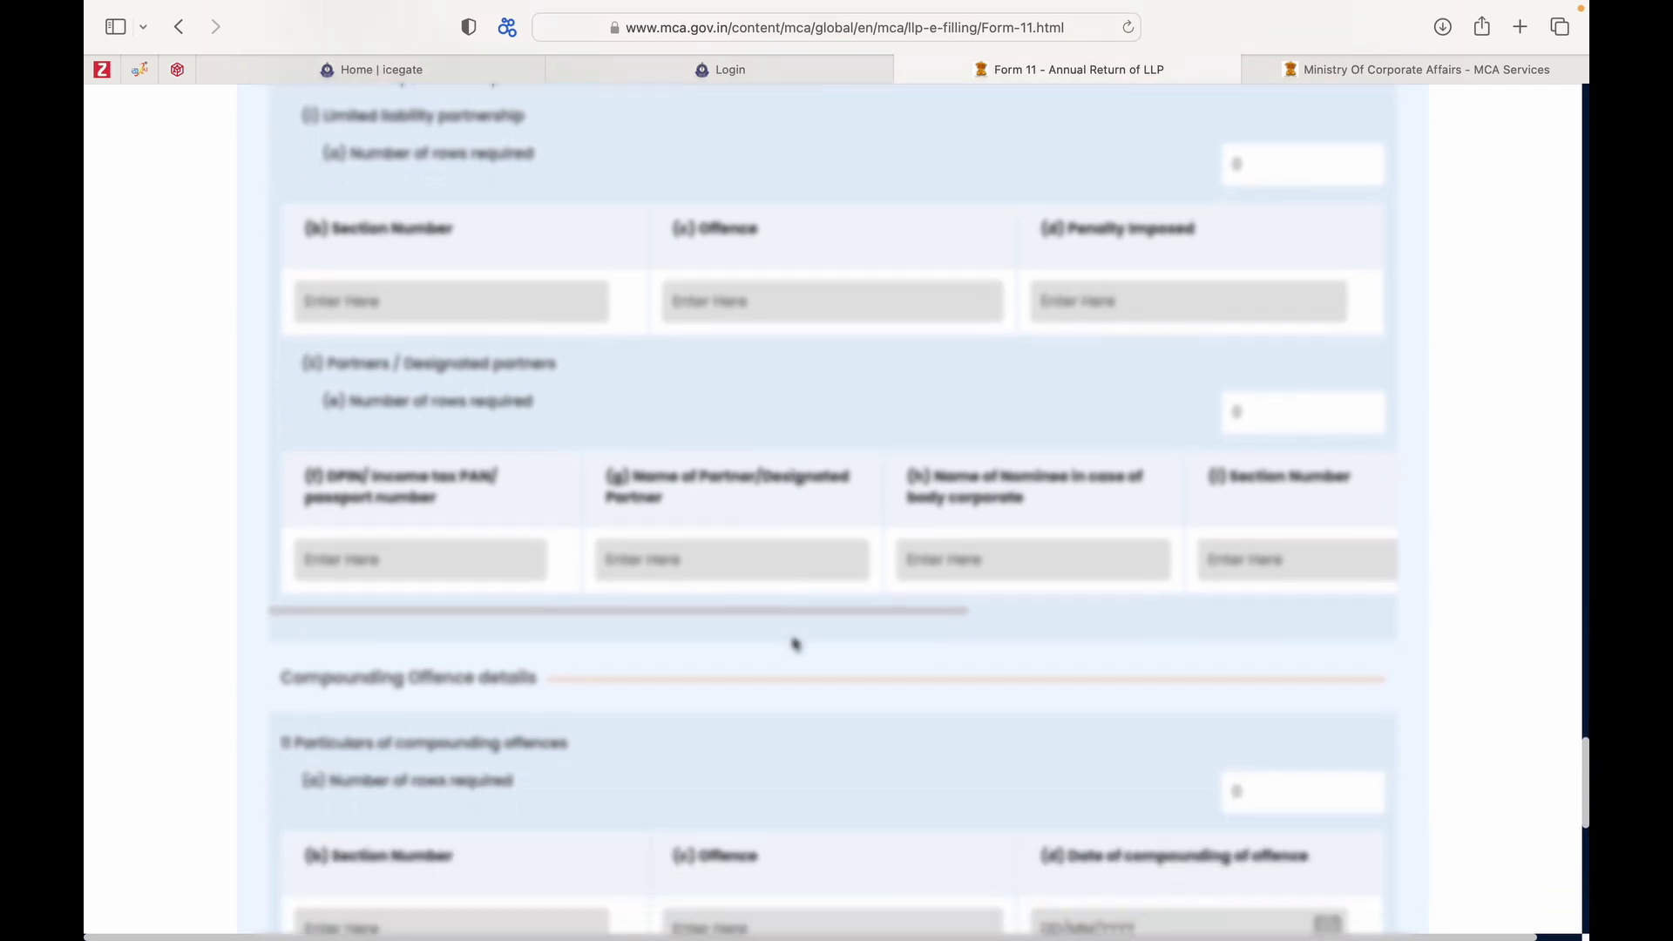
{"action": "scroll", "coordinate": [795, 643], "scroll_direction": "down", "scroll_amount": 6}
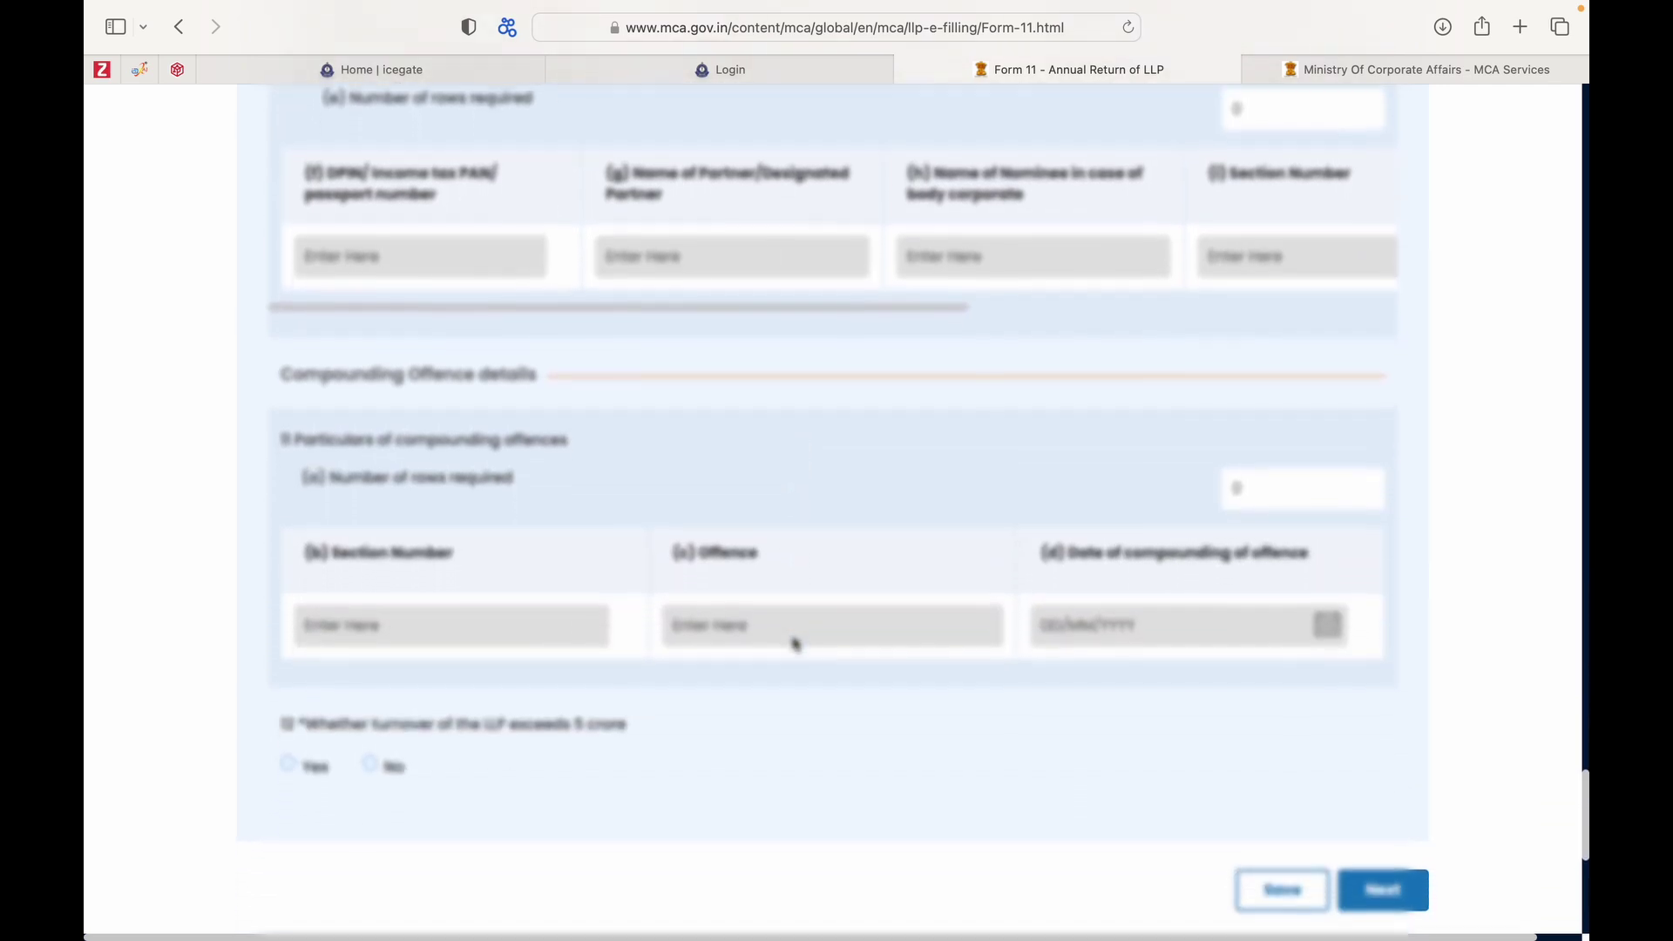
{"action": "scroll", "coordinate": [795, 643], "scroll_direction": "down", "scroll_amount": 3}
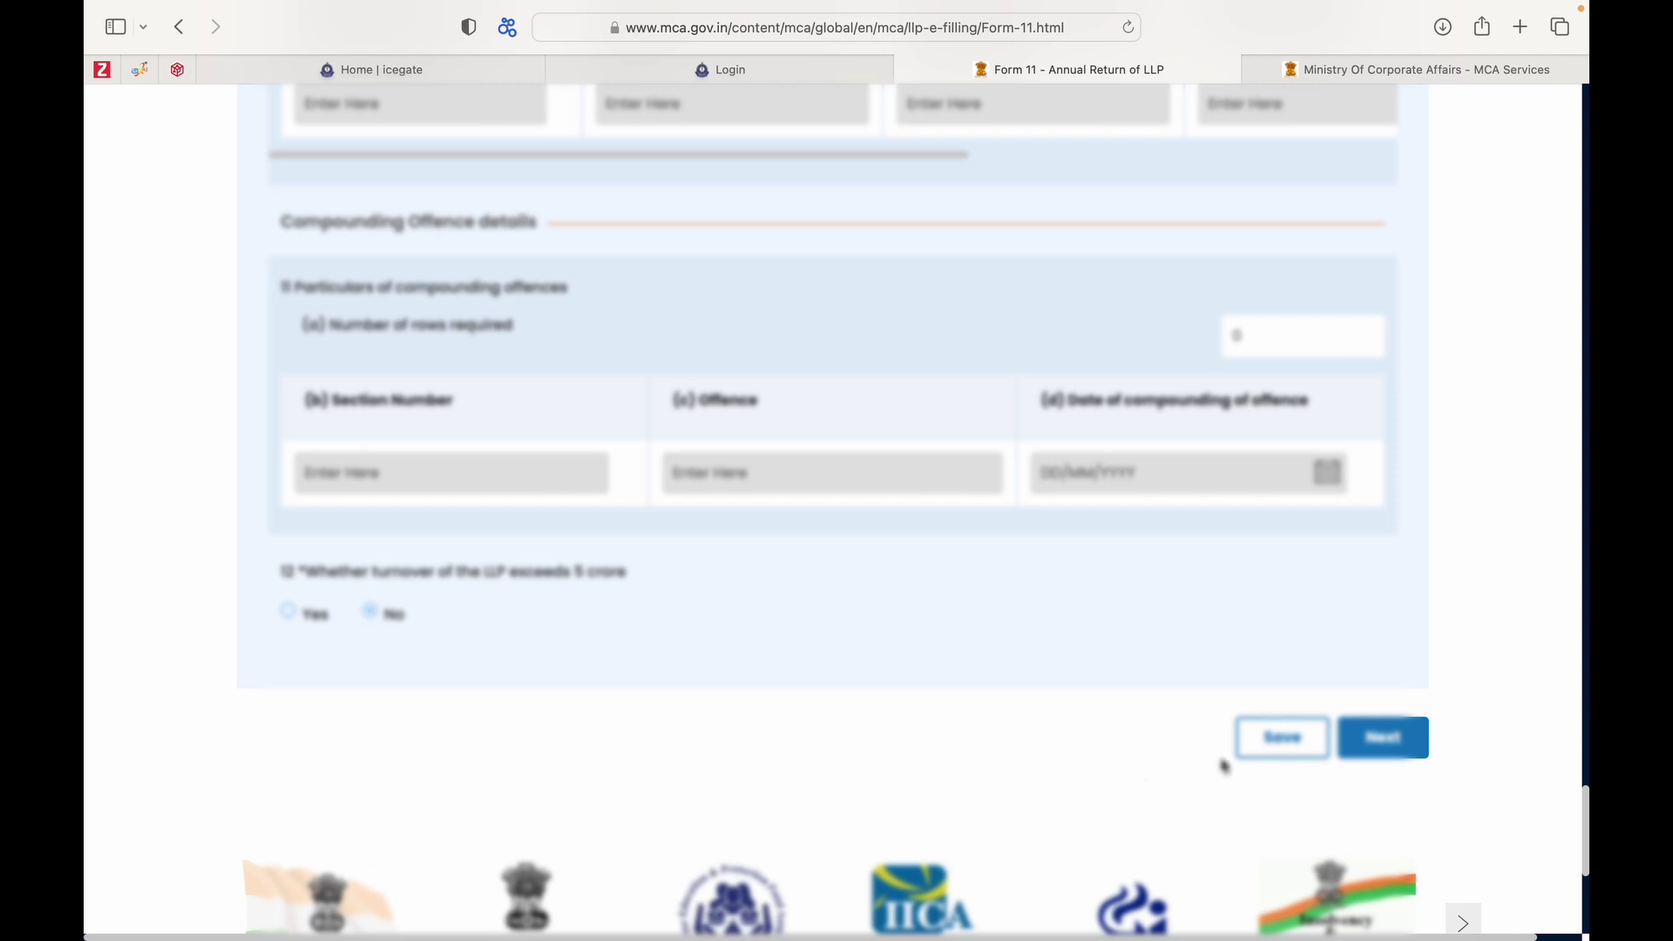
{"action": "left_click", "coordinate": [1308, 745]}
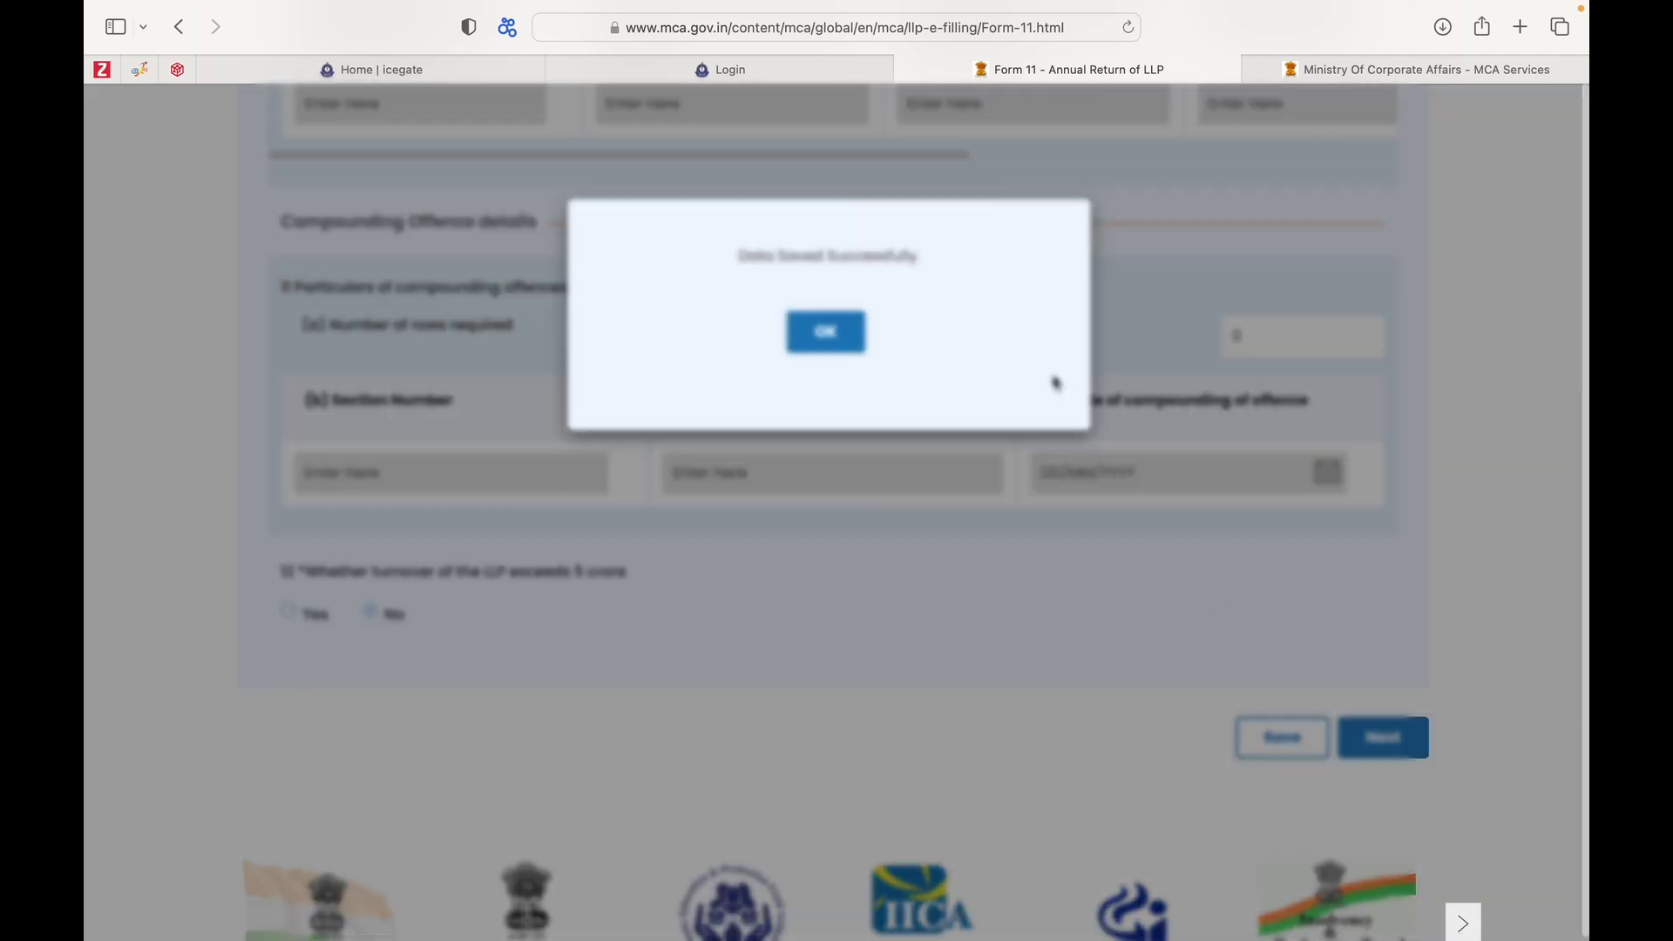
{"action": "left_click", "coordinate": [844, 348]}
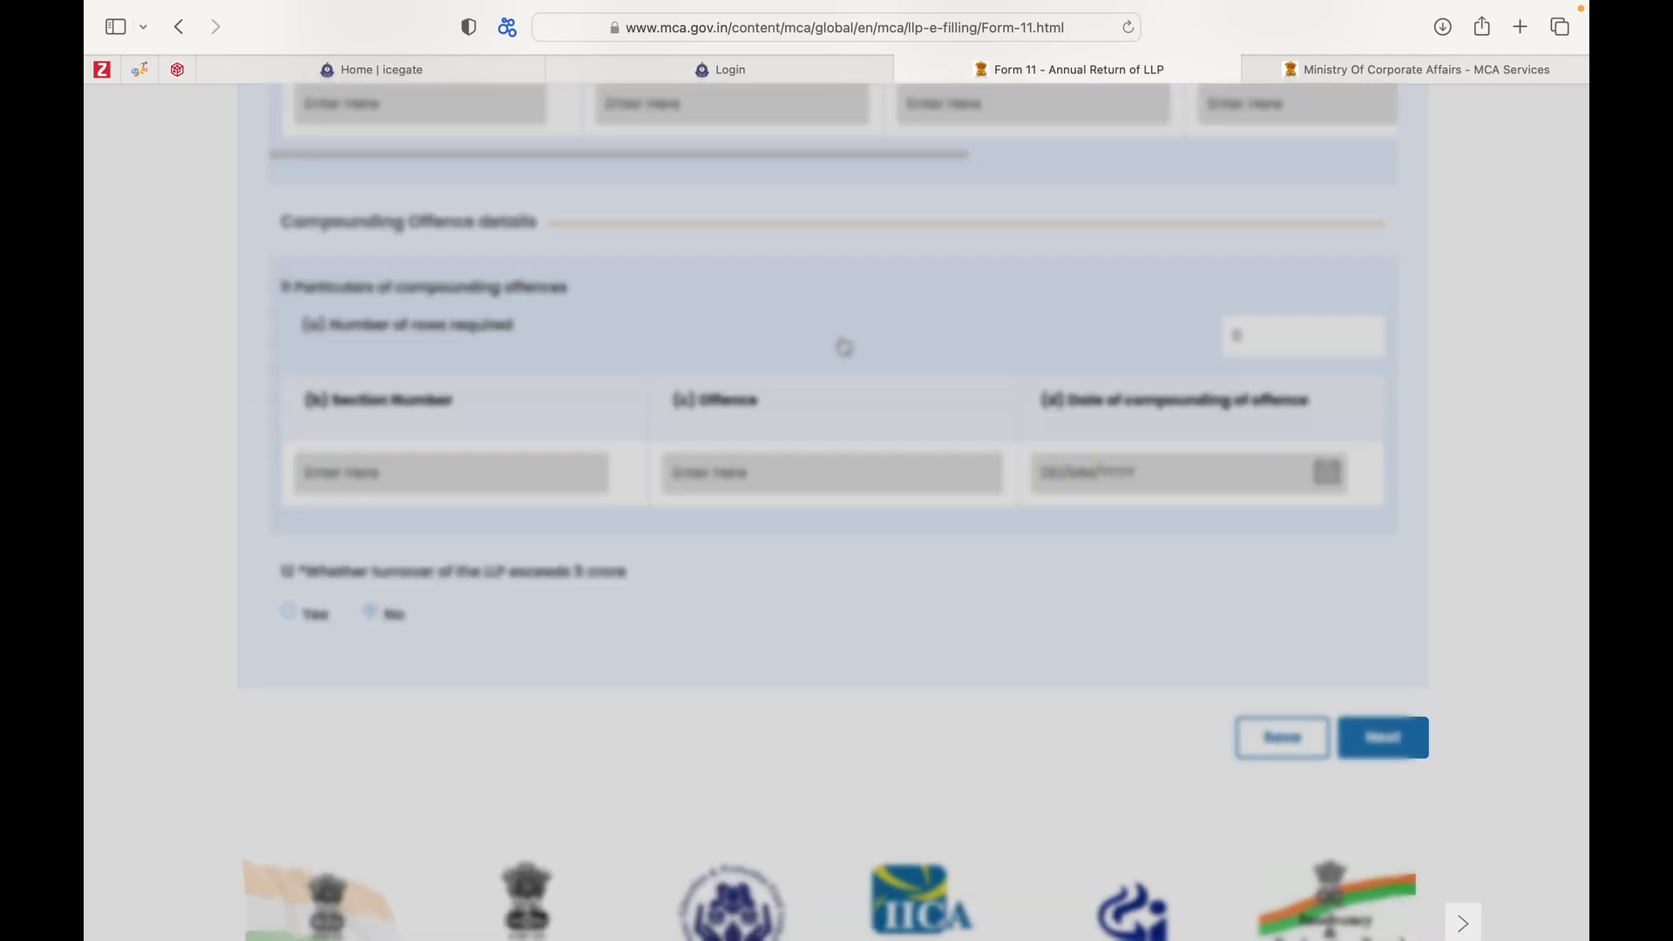
Proceed to attachments and verification and tick the declaration that the form's information is correct.
{"action": "left_click", "coordinate": [1403, 751]}
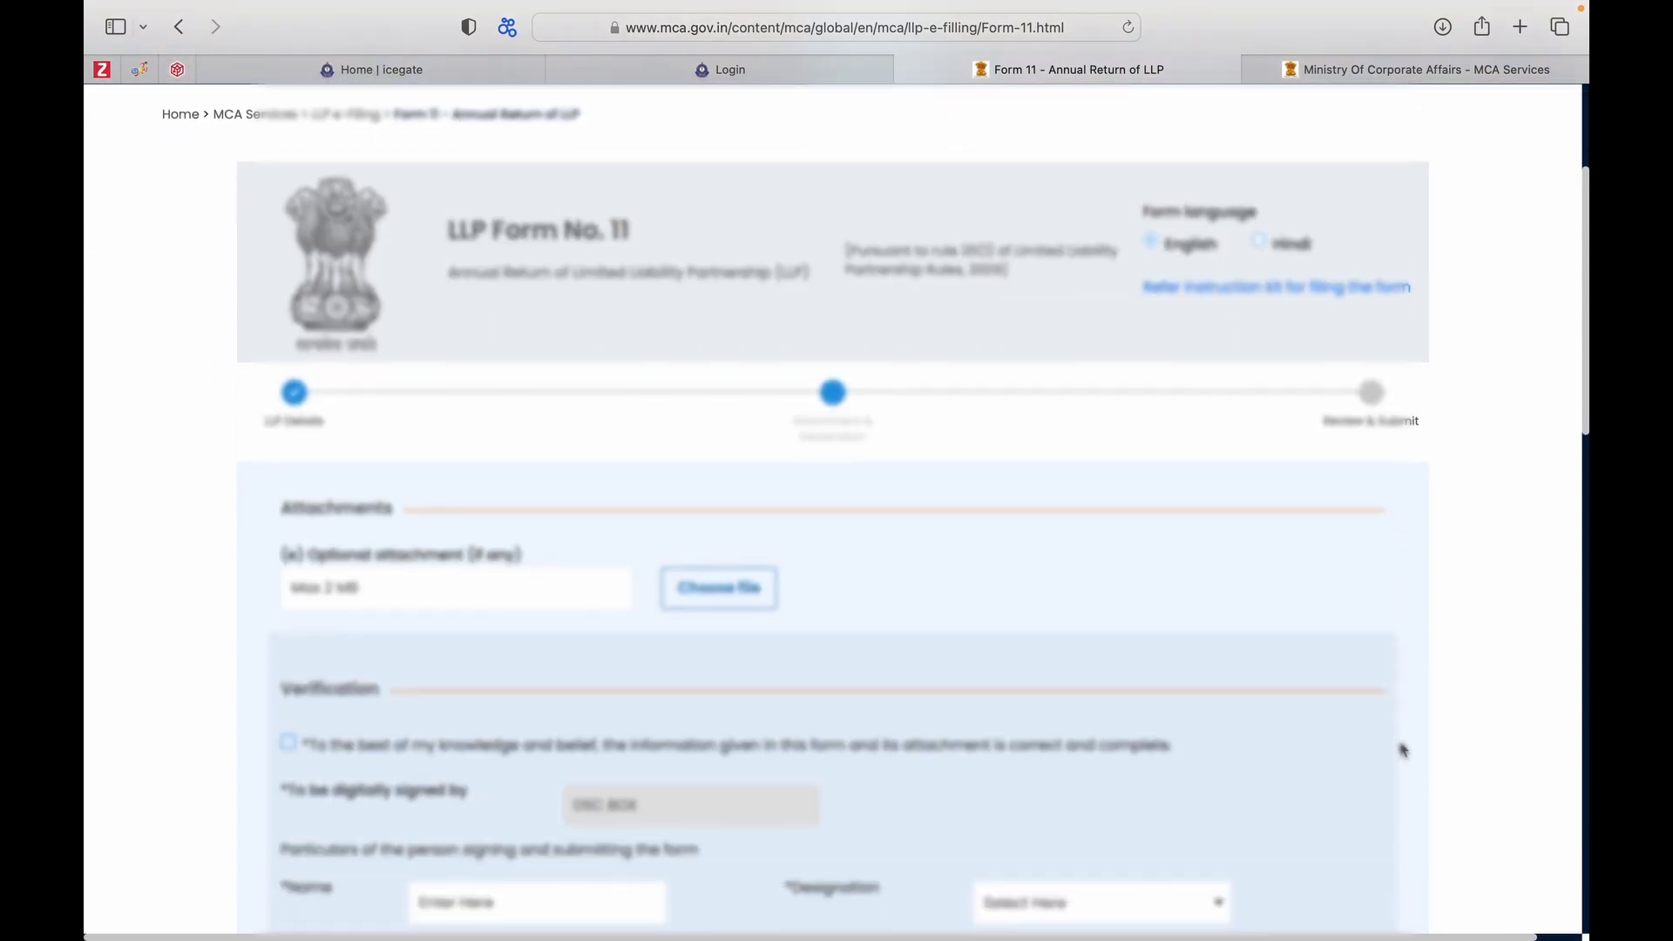
{"action": "scroll", "coordinate": [1403, 751], "scroll_direction": "down", "scroll_amount": 2}
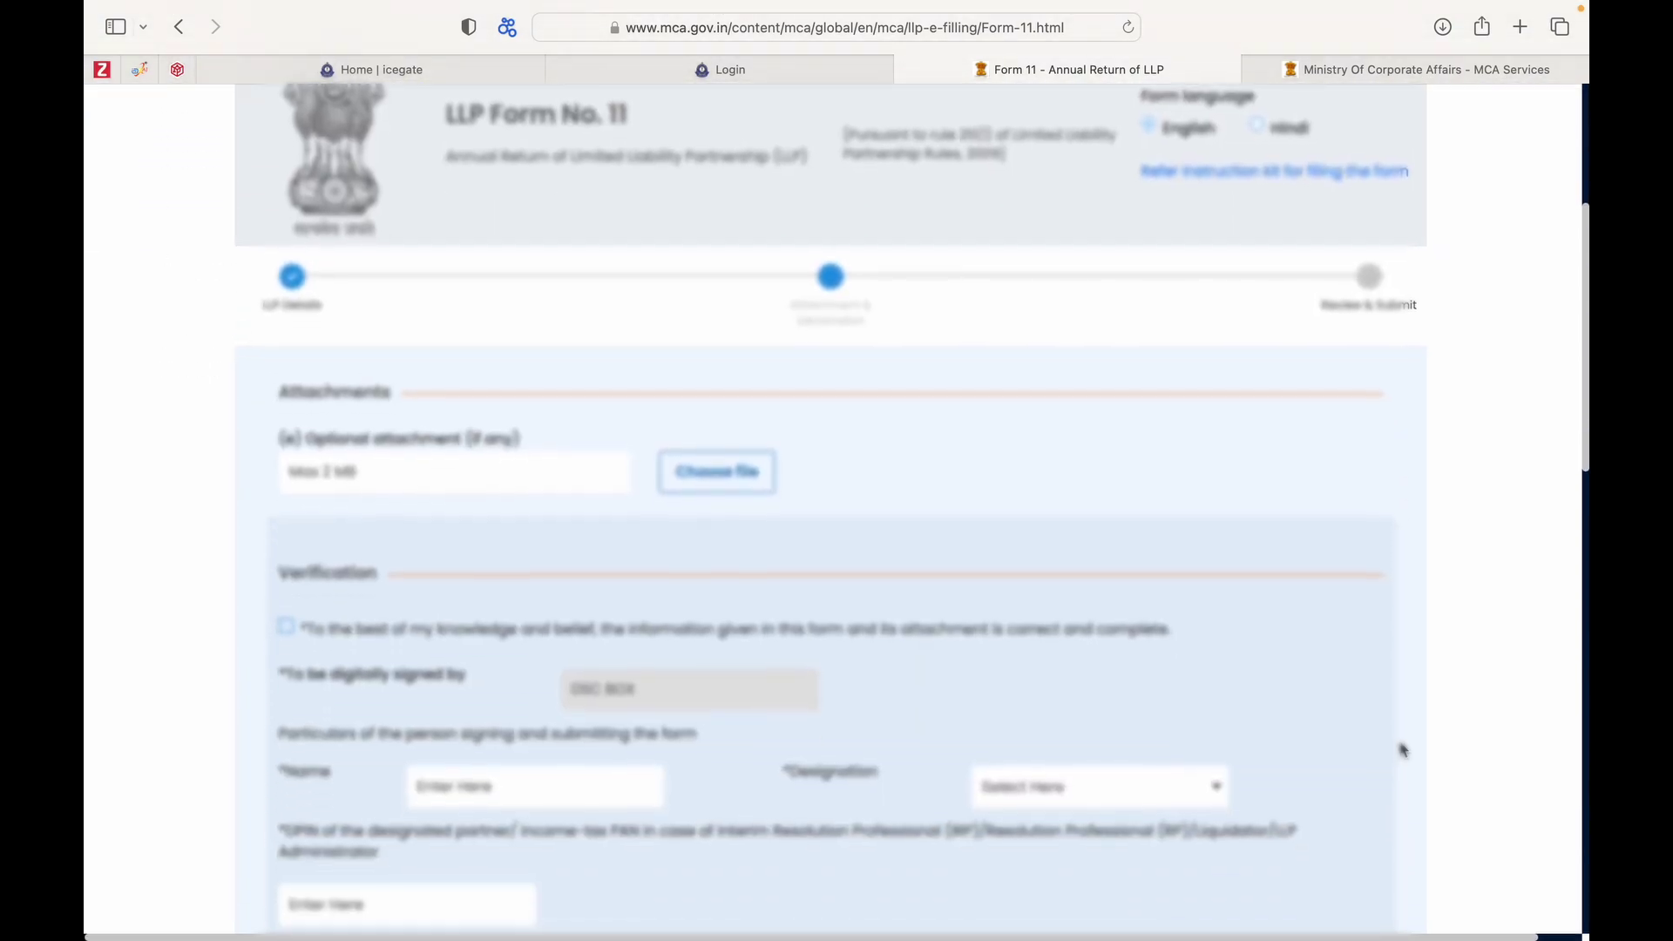
{"action": "scroll", "coordinate": [1403, 751], "scroll_direction": "down", "scroll_amount": 2}
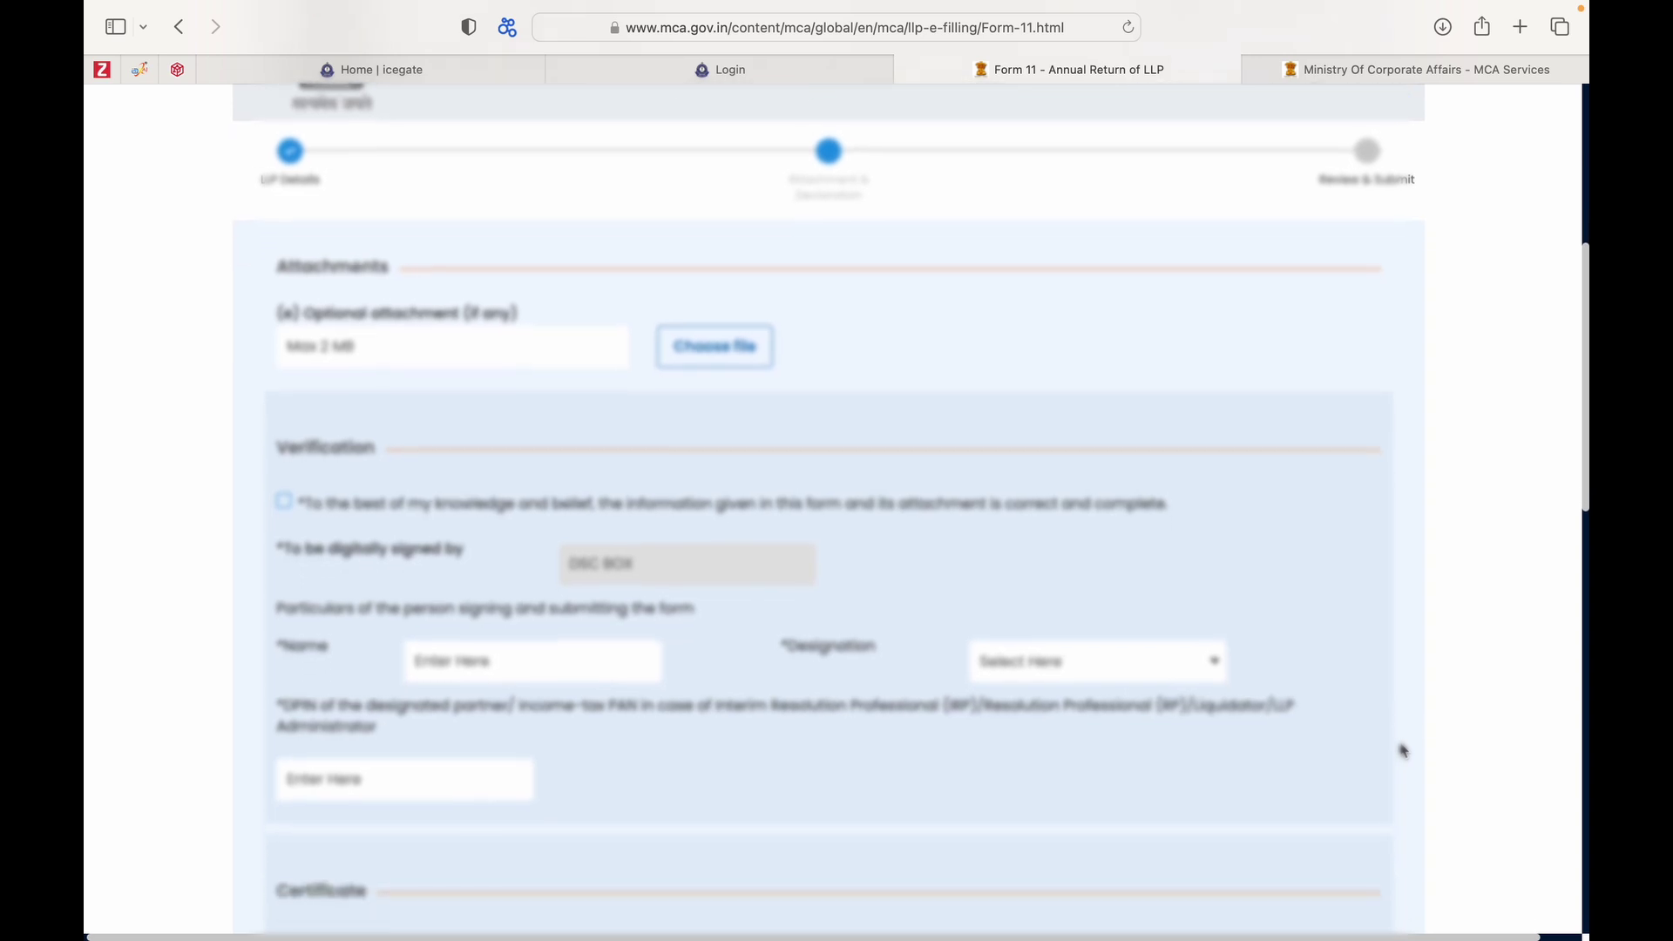
{"action": "scroll", "coordinate": [1403, 752], "scroll_direction": "down", "scroll_amount": 2}
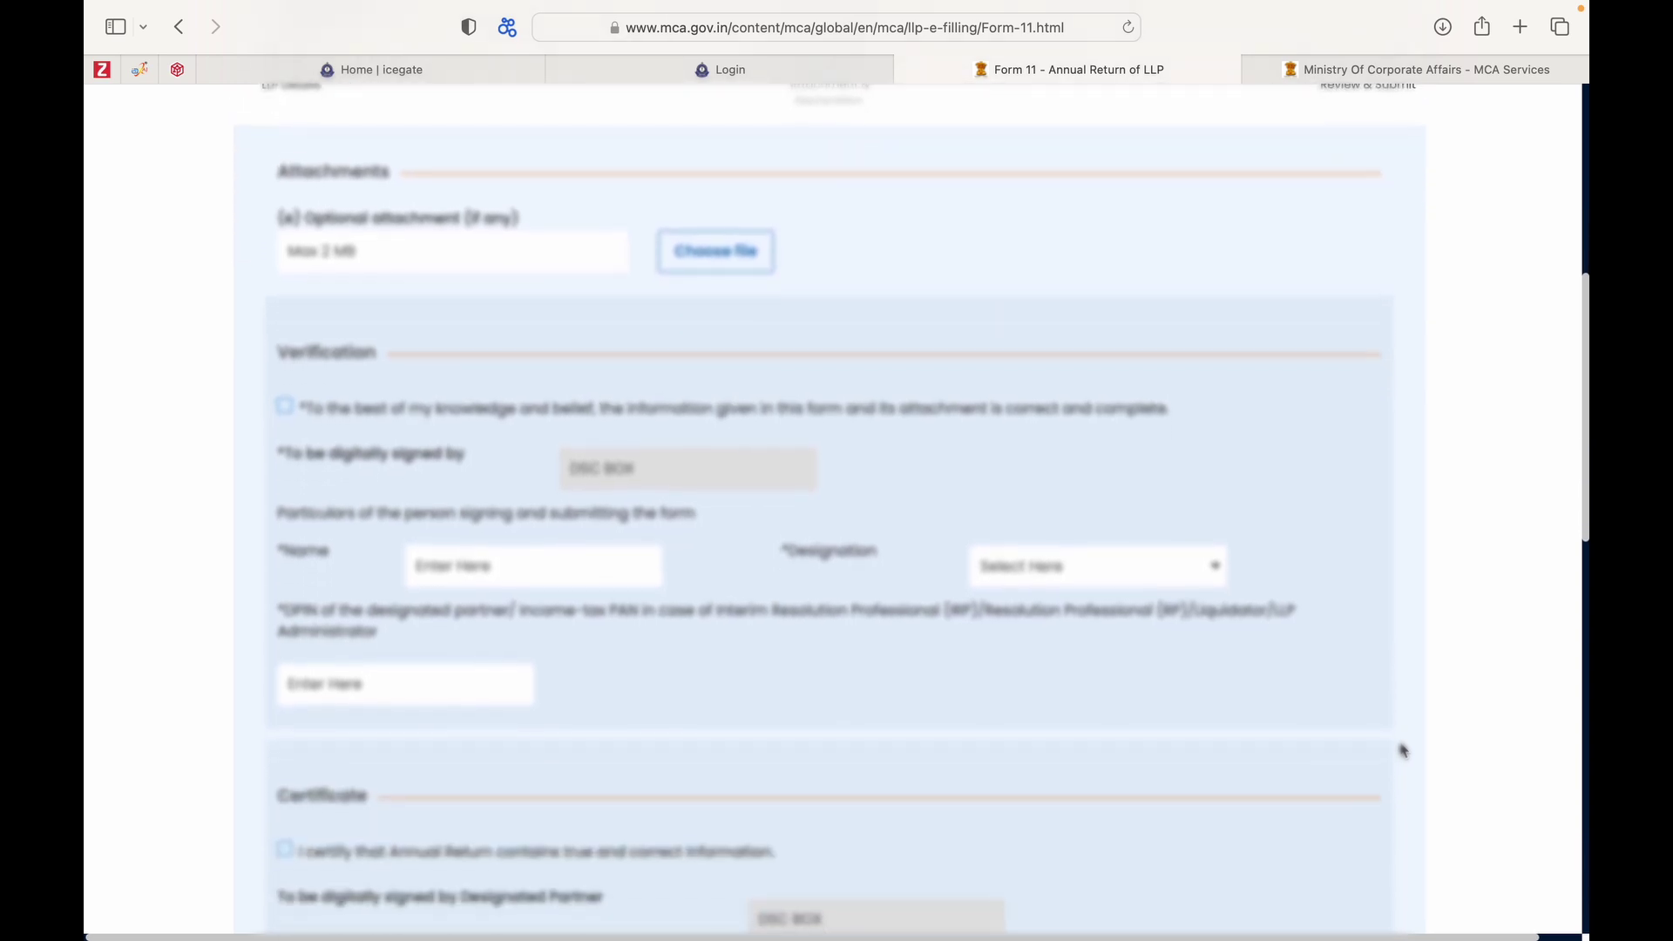
{"action": "scroll", "coordinate": [1404, 751], "scroll_direction": "down", "scroll_amount": 1}
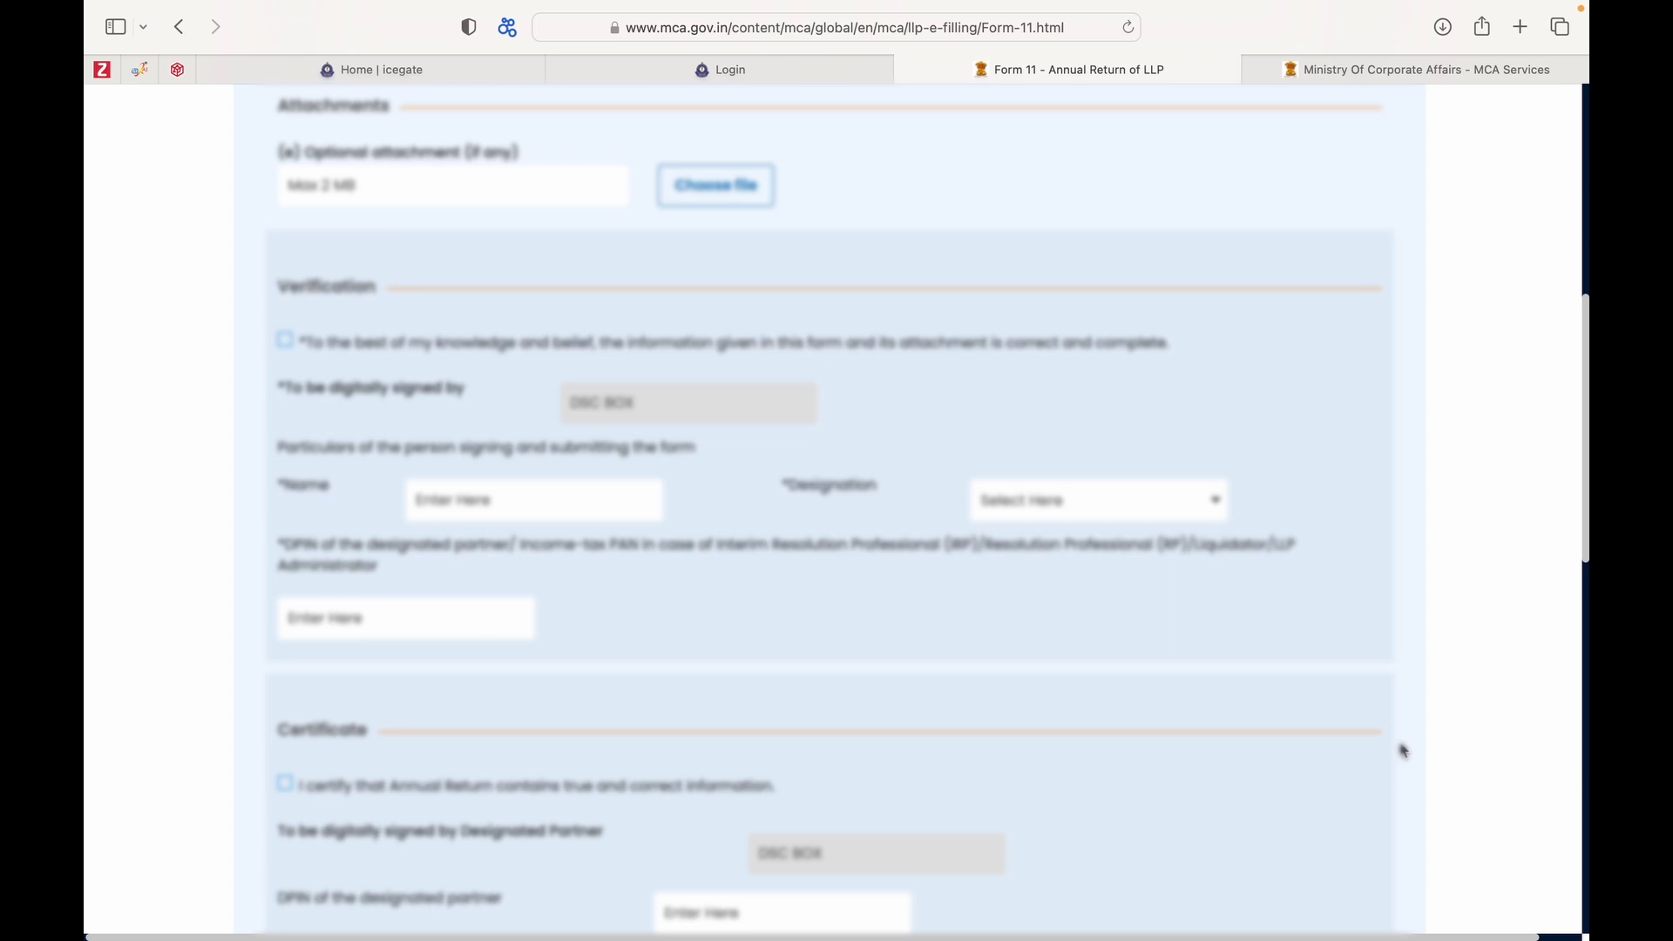
{"action": "left_click", "coordinate": [288, 343]}
Enter the signer's name and set the designation to Designated Partner.
{"action": "scroll", "coordinate": [578, 534], "scroll_direction": "down", "scroll_amount": 1}
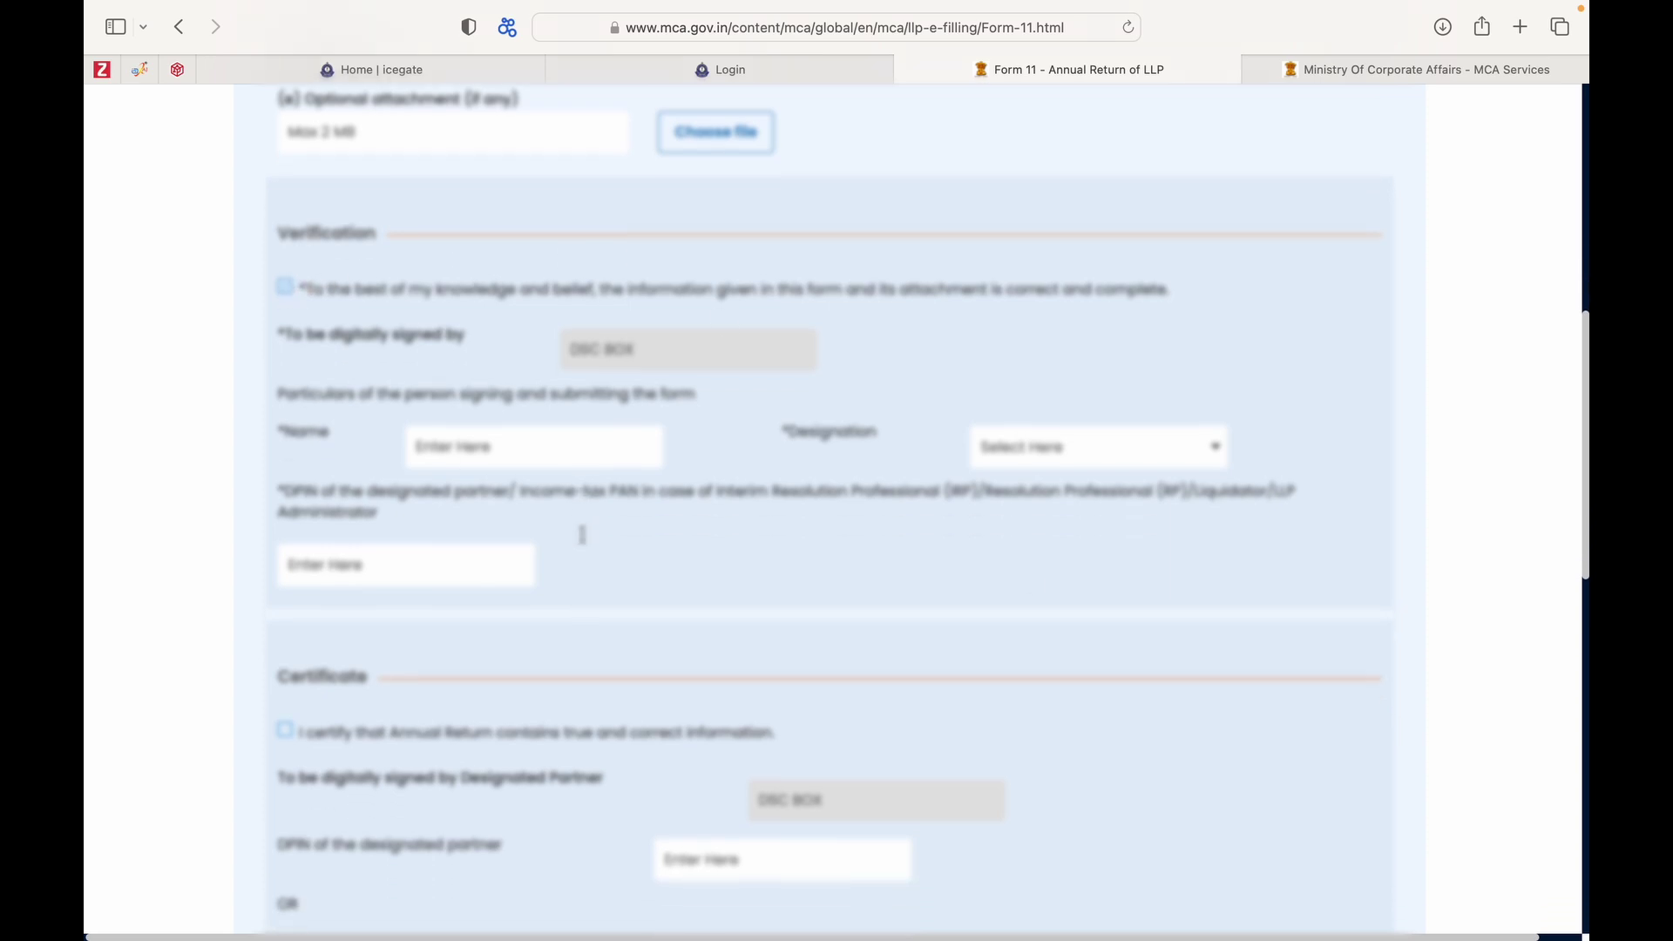
{"action": "left_click", "coordinate": [537, 435]}
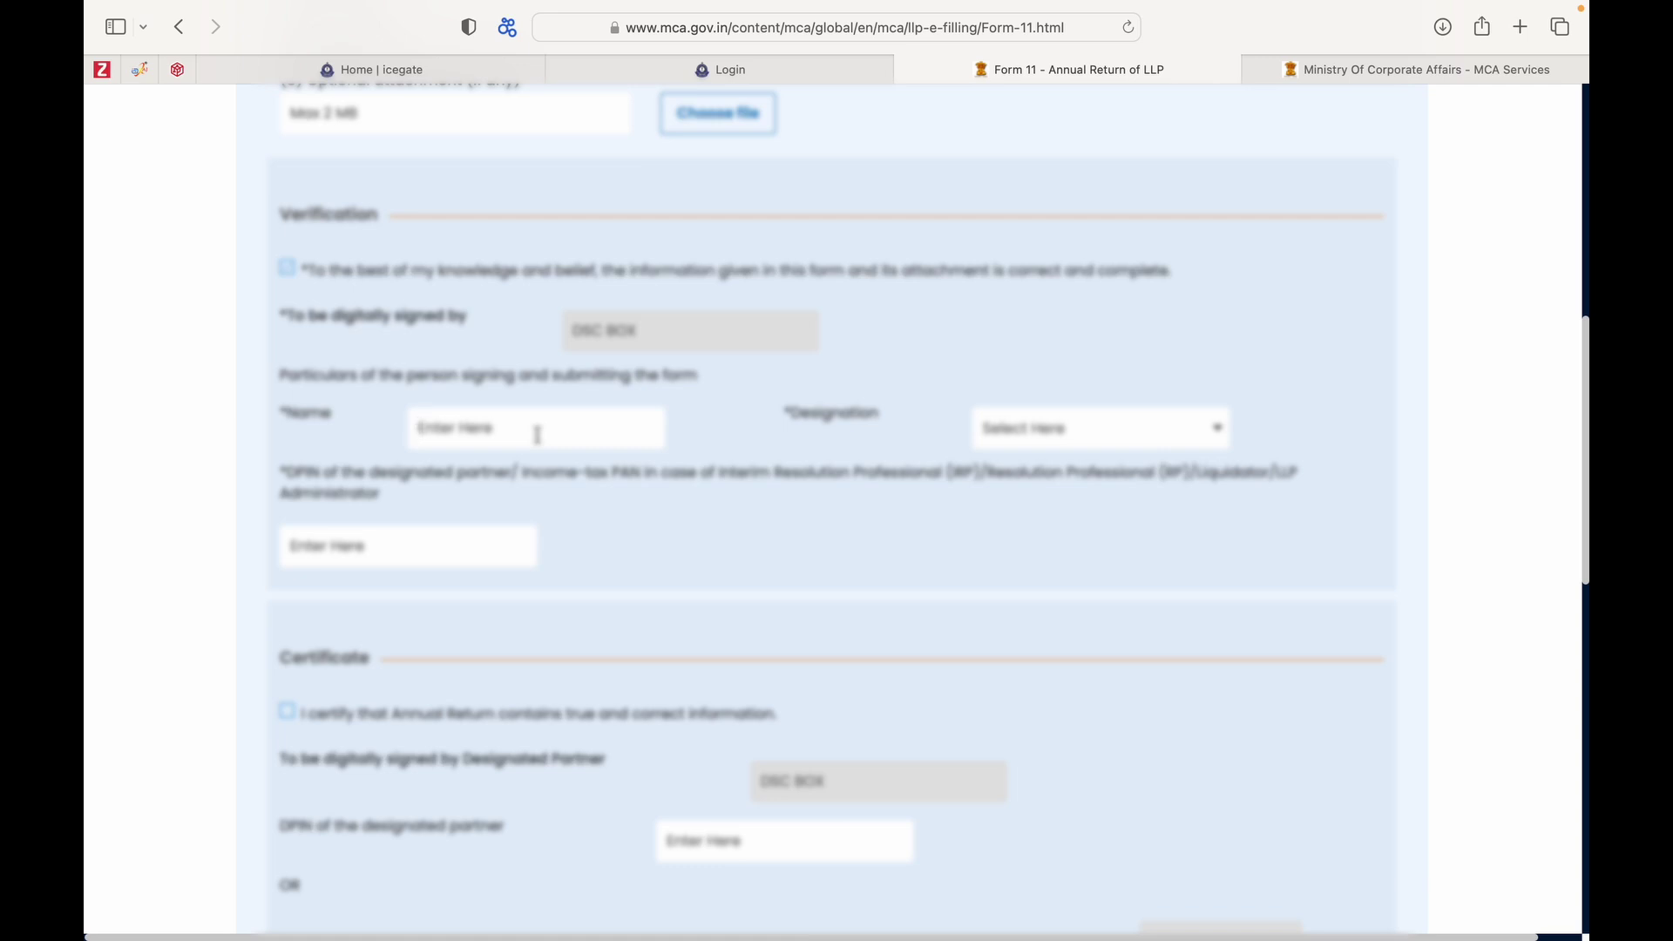
{"action": "type", "text": "anupam"}
{"action": "left_click", "coordinate": [1070, 440]}
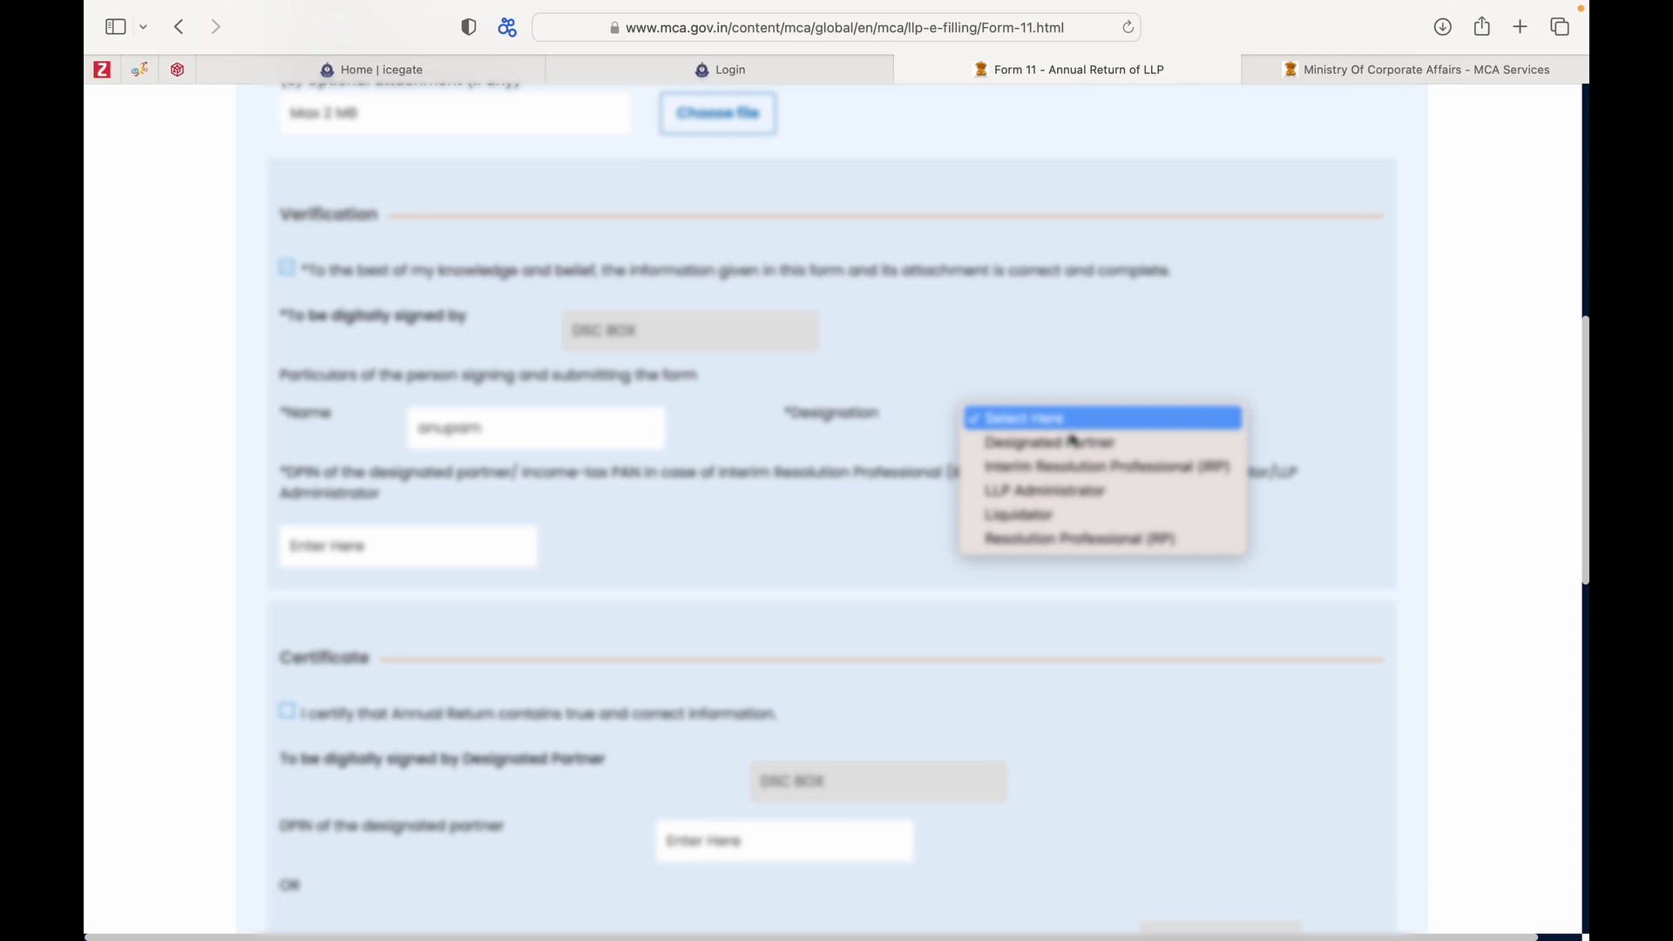
{"action": "left_click", "coordinate": [1074, 444]}
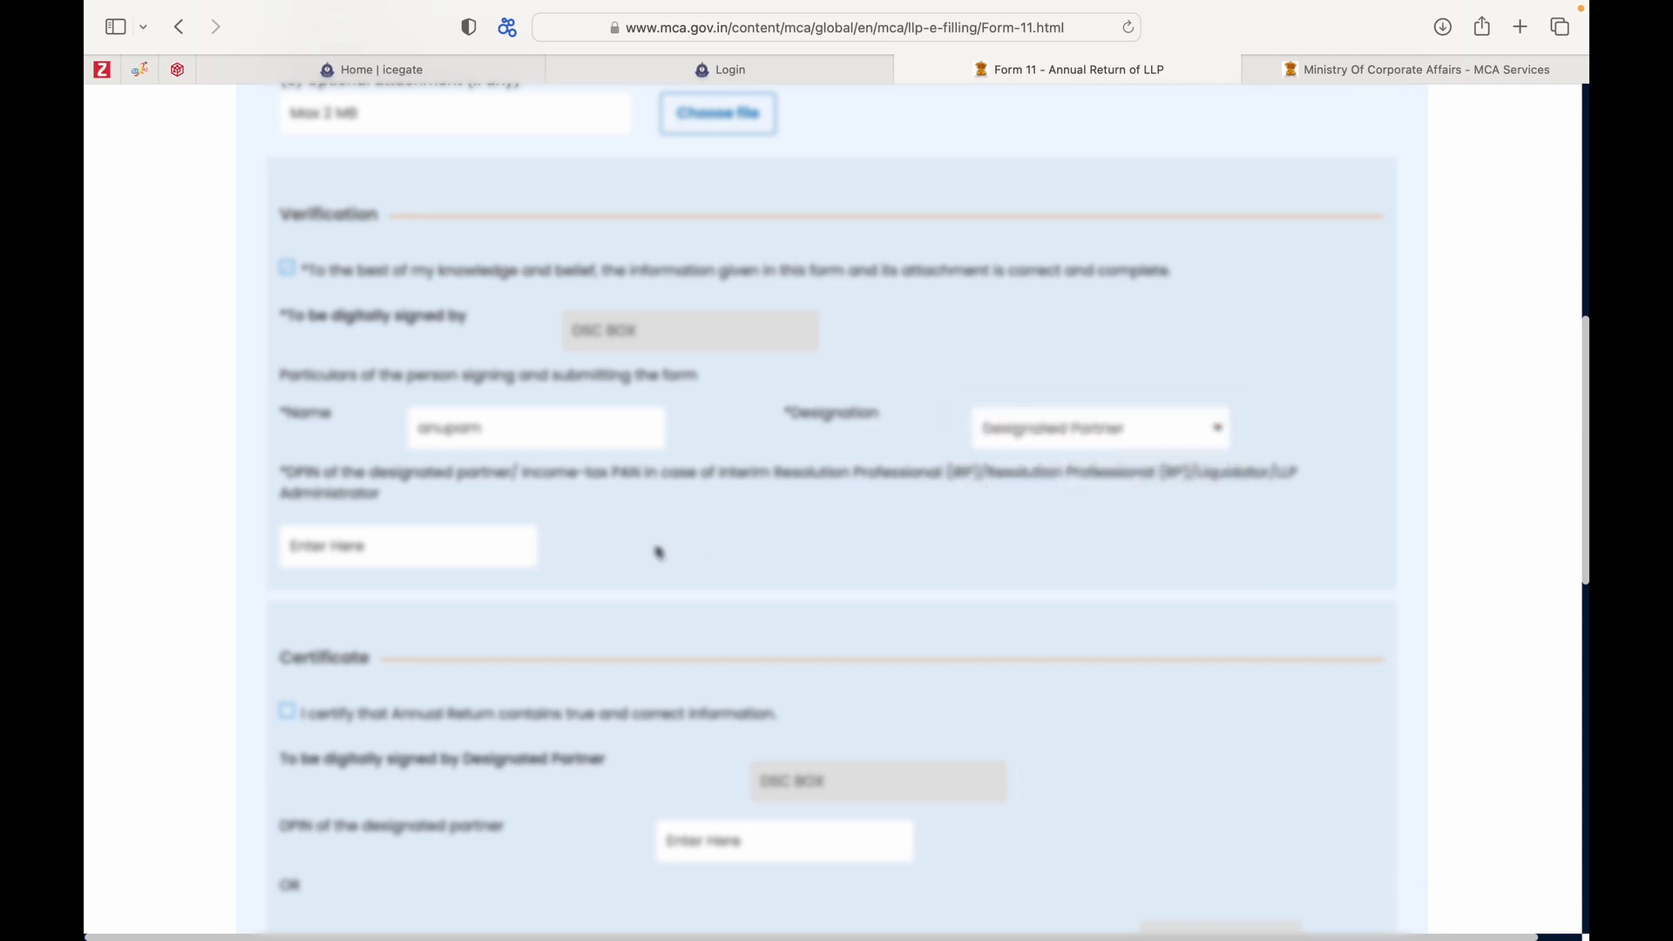
{"action": "left_click", "coordinate": [392, 549]}
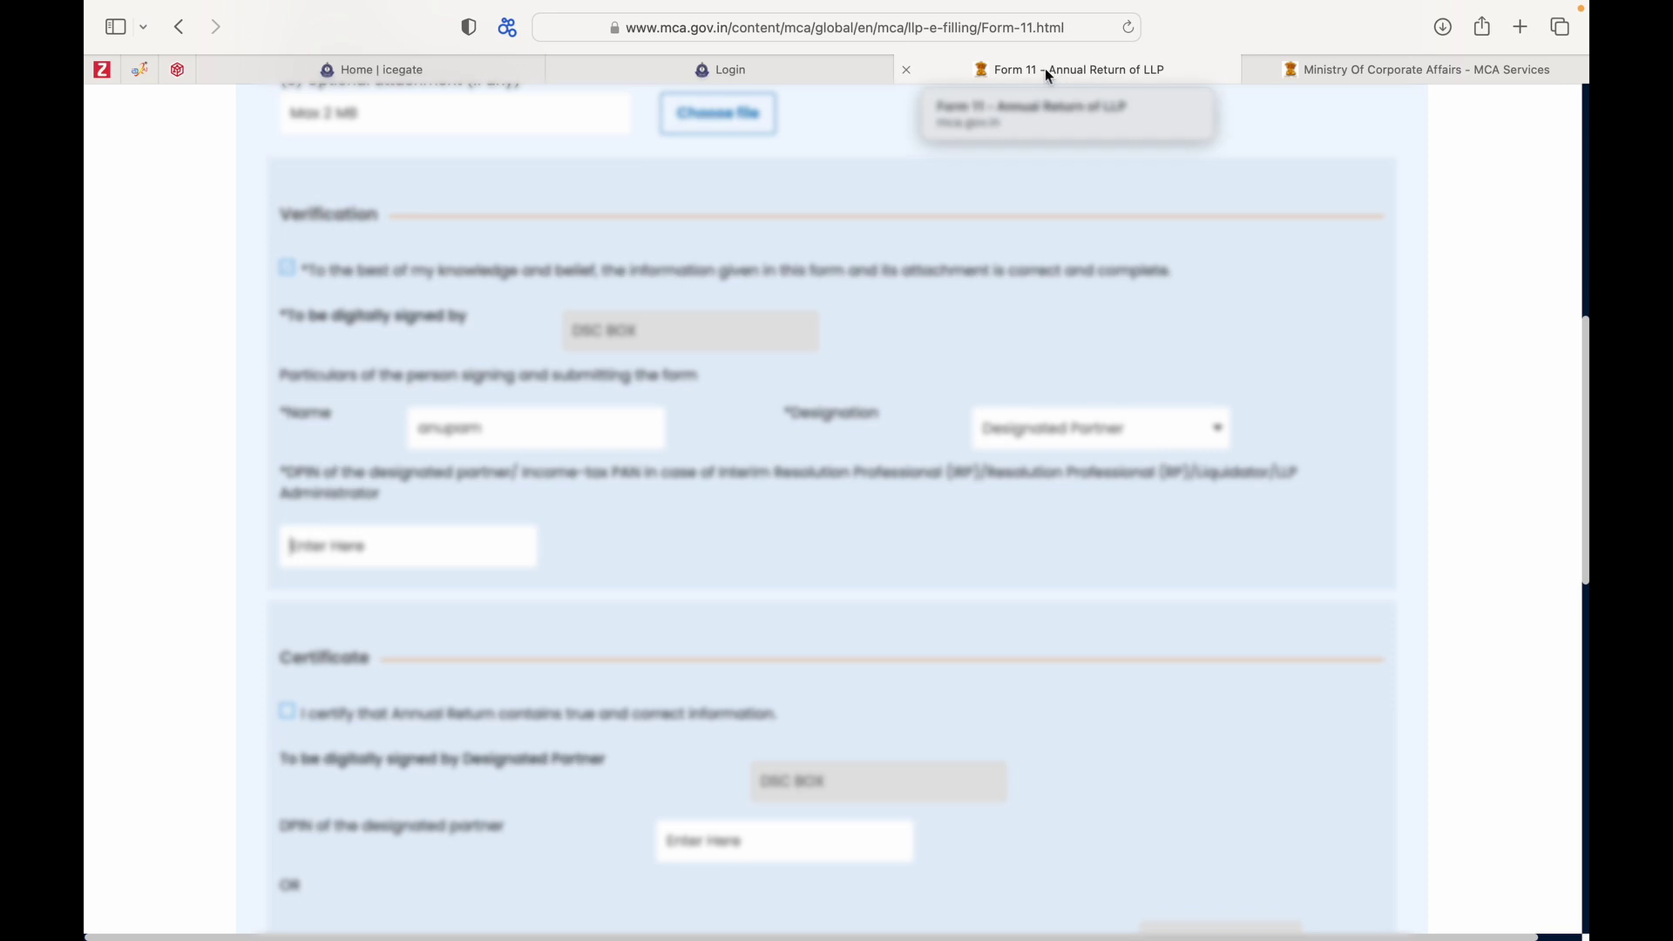
Copy the first director's DIN from the LLP master data into the verification DPIN field.
{"action": "left_click", "coordinate": [1292, 67]}
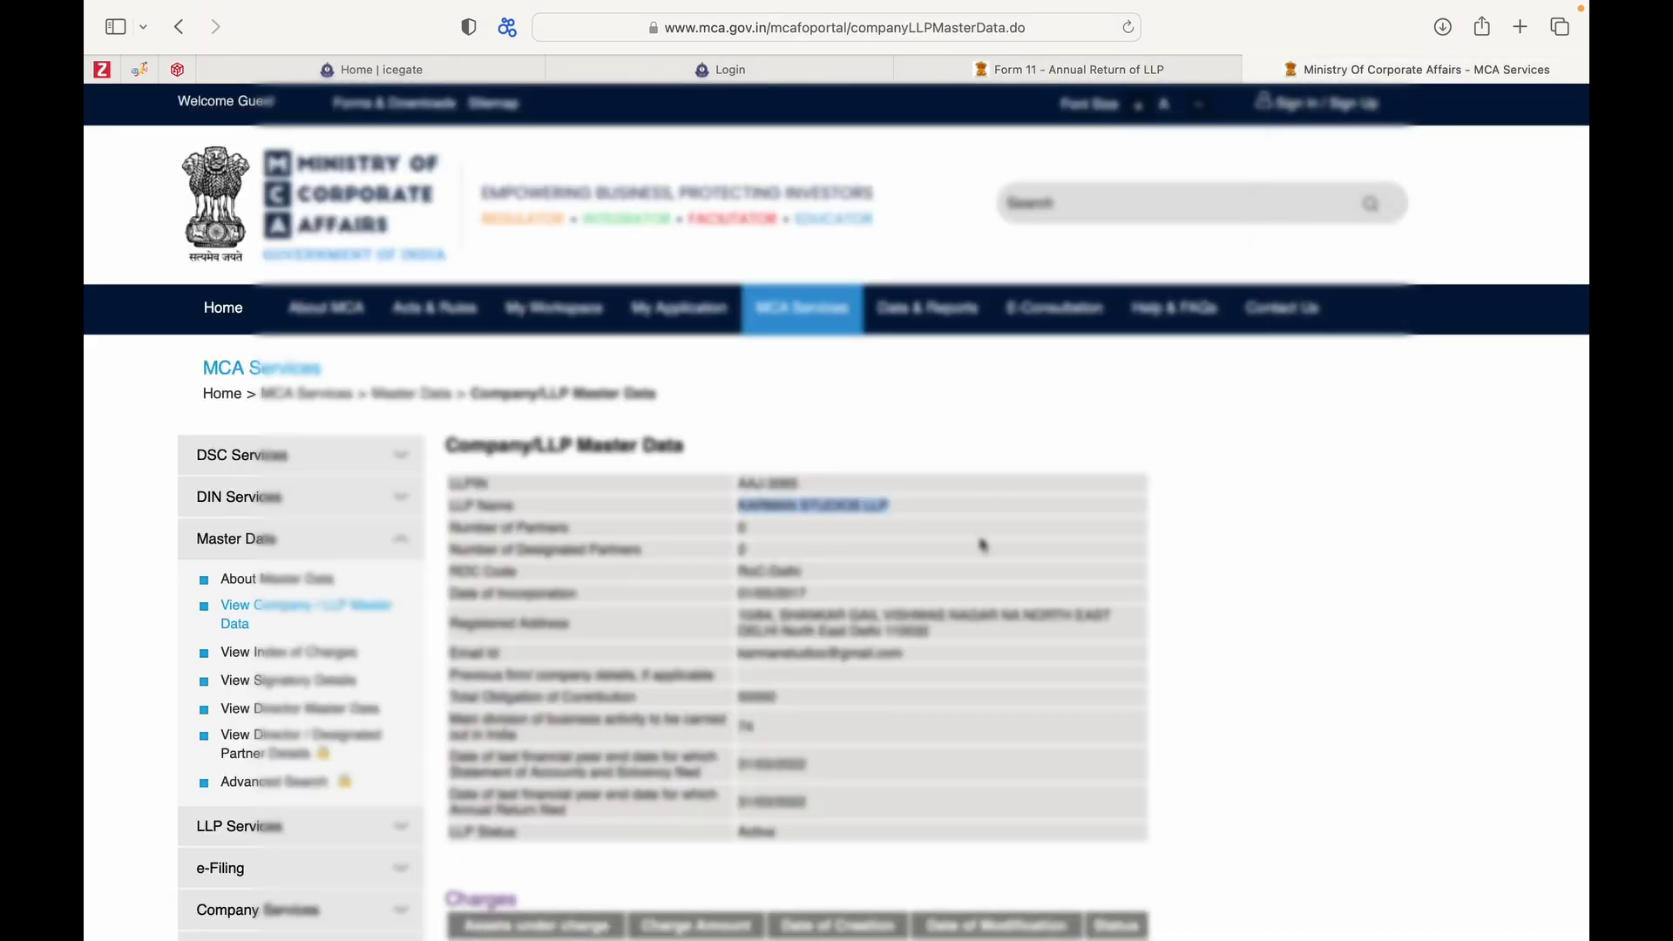
{"action": "scroll", "coordinate": [982, 541], "scroll_direction": "down", "scroll_amount": 6}
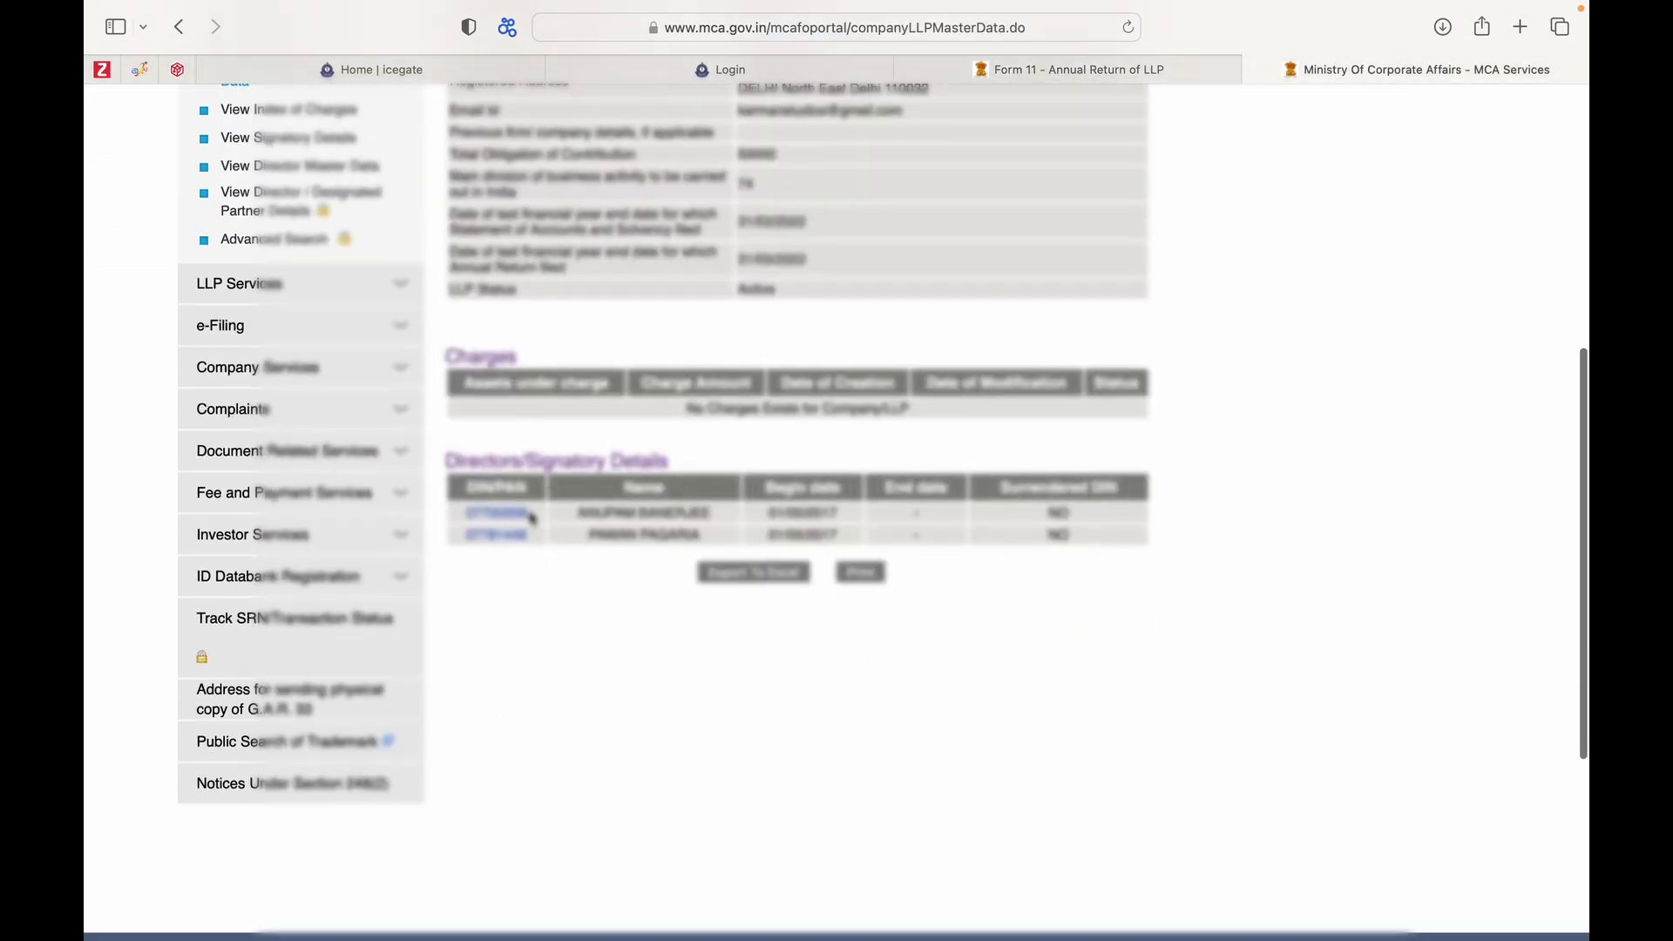
{"action": "left_click_drag", "start_coordinate": [532, 513], "coordinate": [468, 514]}
{"action": "left_click", "coordinate": [999, 73]}
{"action": "left_click", "coordinate": [293, 548]}
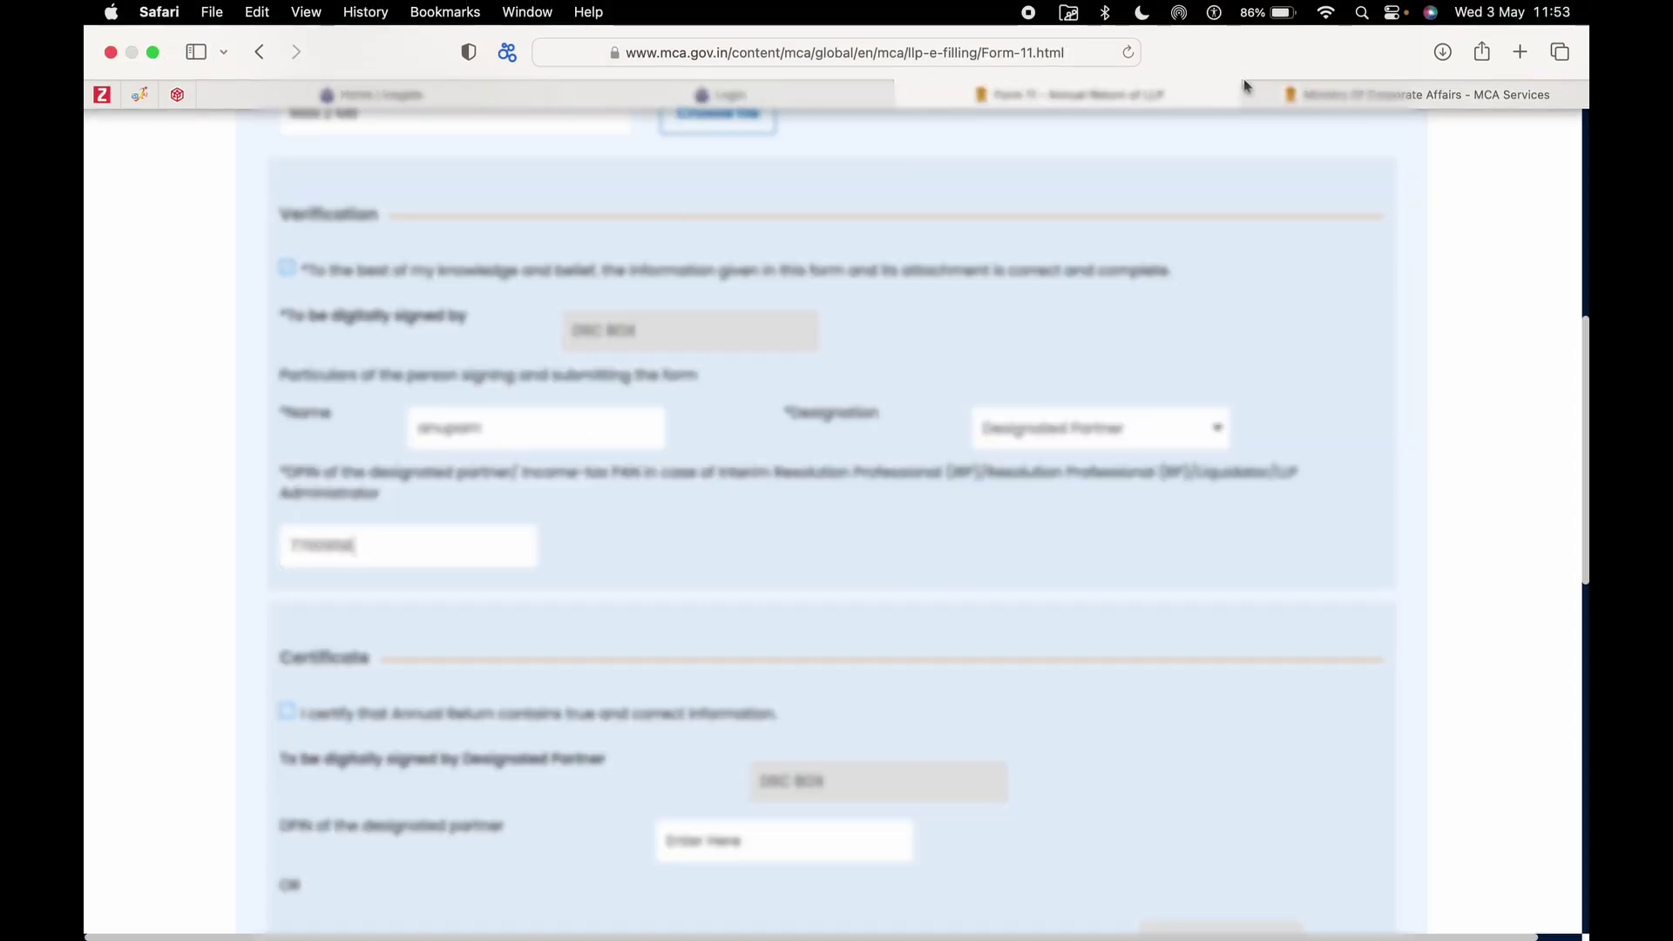
Copy the director's full name from the master data directors list for Form 11.
{"action": "left_click", "coordinate": [1248, 90]}
{"action": "left_click_drag", "start_coordinate": [713, 513], "coordinate": [579, 513]}
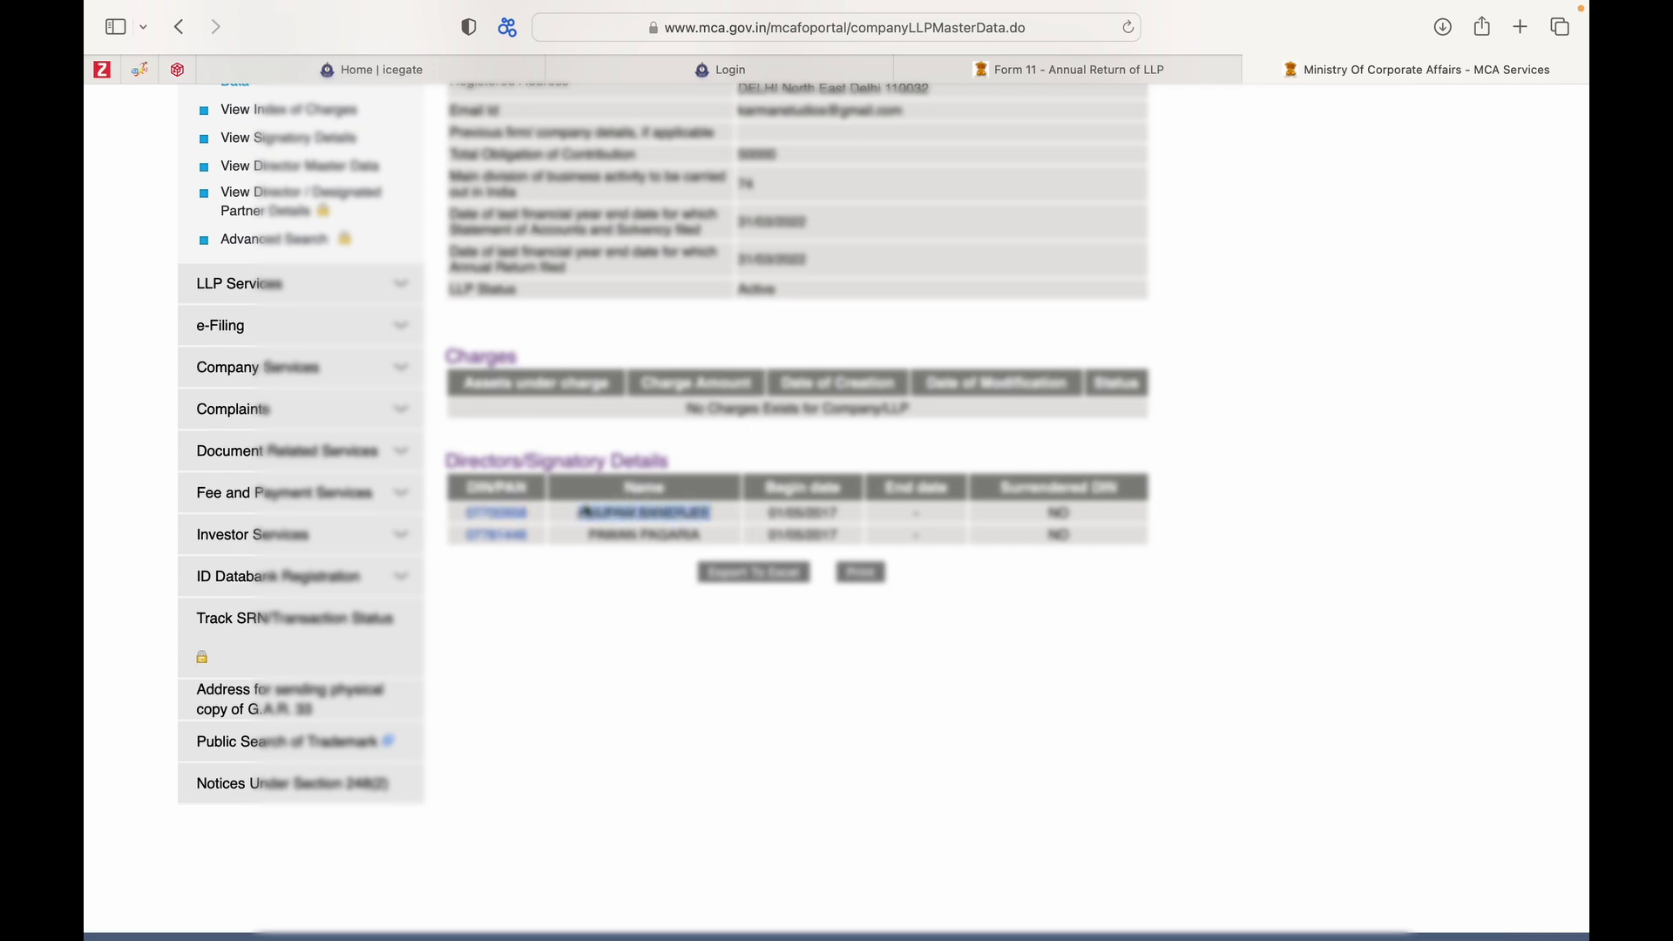
{"action": "left_click", "coordinate": [978, 75]}
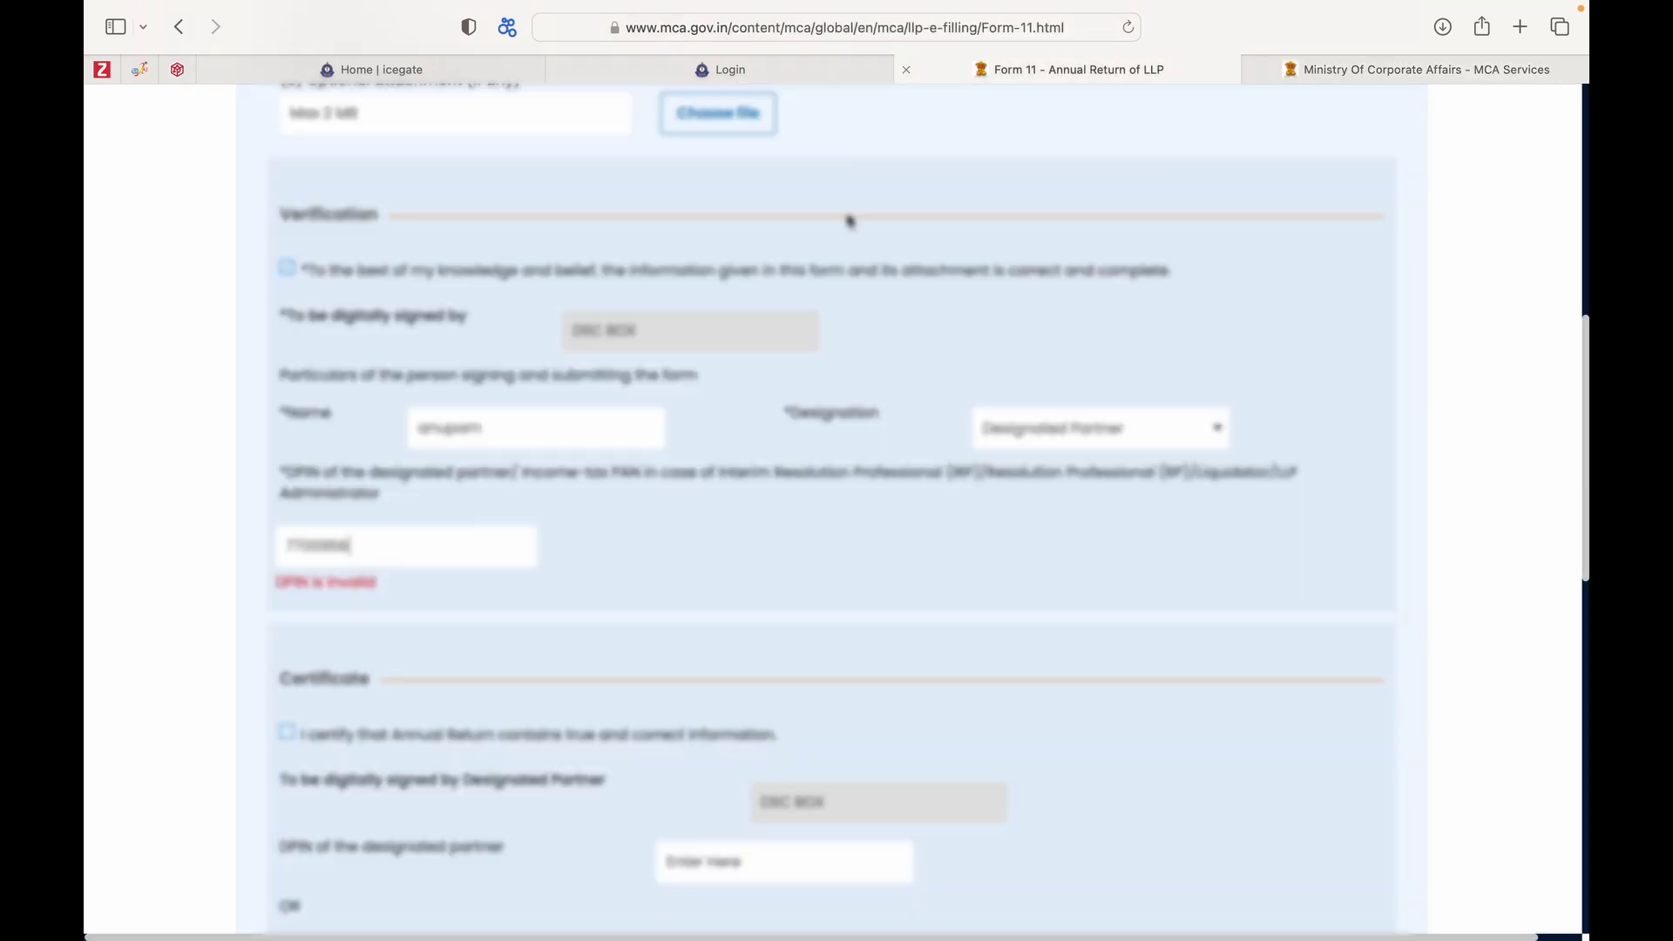
Replace the signer's name with the director's full name and tick the 'I certify' checkbox.
{"action": "double_click", "coordinate": [463, 441]}
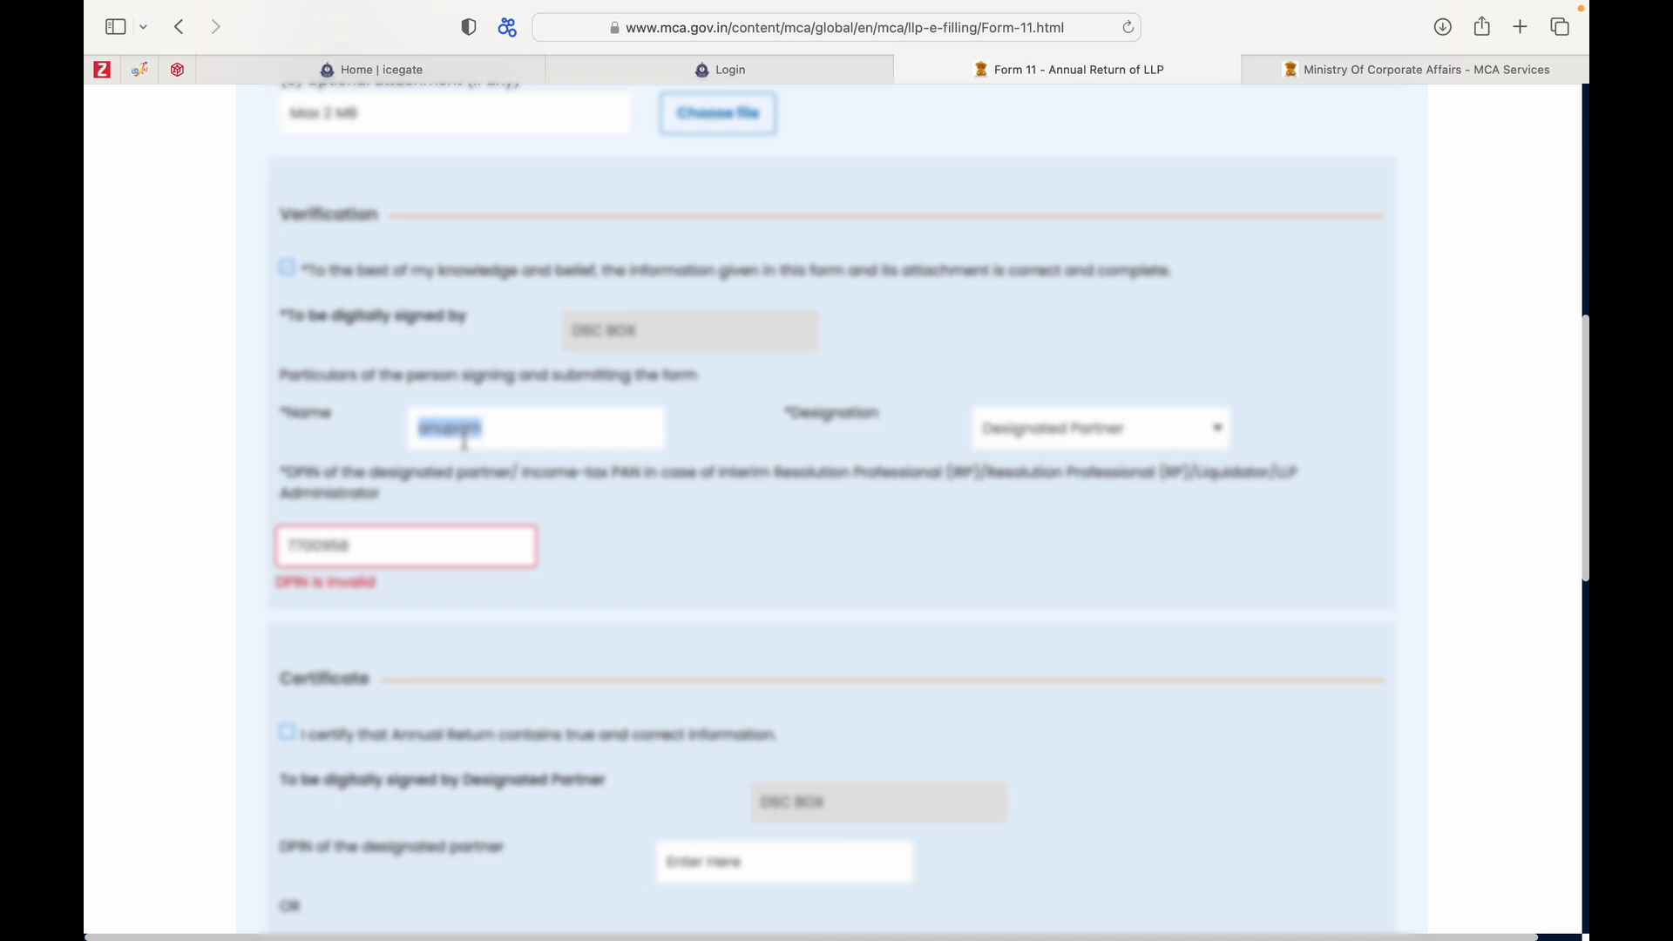
{"action": "scroll", "coordinate": [799, 566], "scroll_direction": "down", "scroll_amount": 3}
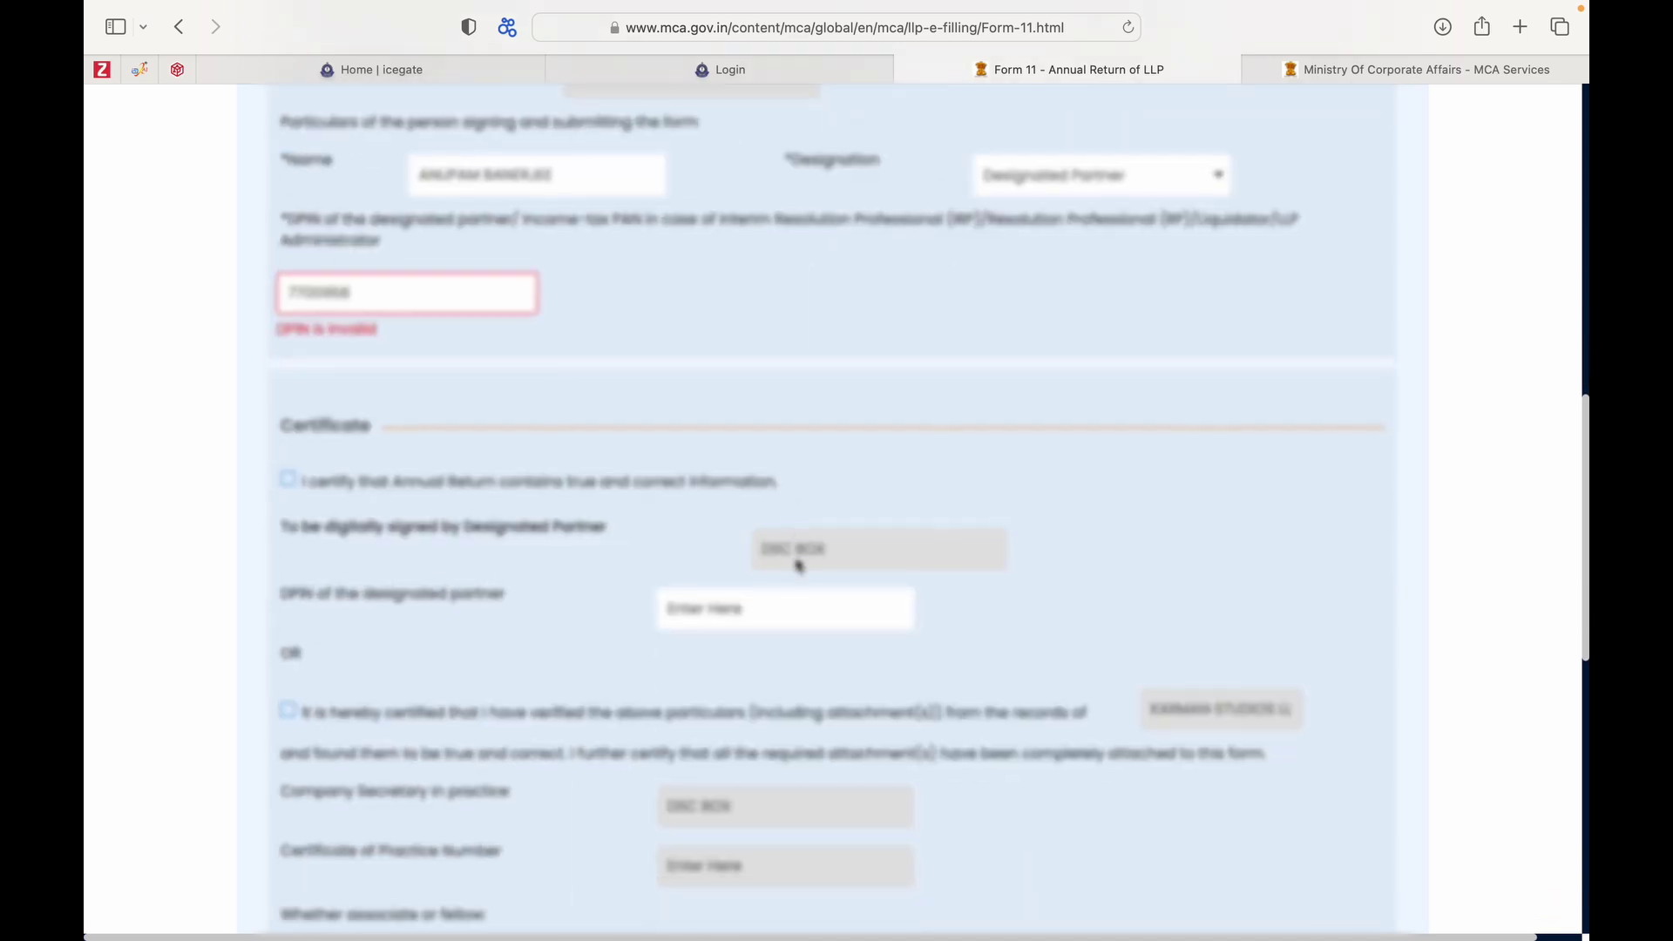
{"action": "left_click", "coordinate": [290, 480]}
Type part of the director's name into the certificate DPIN field, which validation rejects as invalid.
{"action": "scroll", "coordinate": [295, 485], "scroll_direction": "down", "scroll_amount": 2}
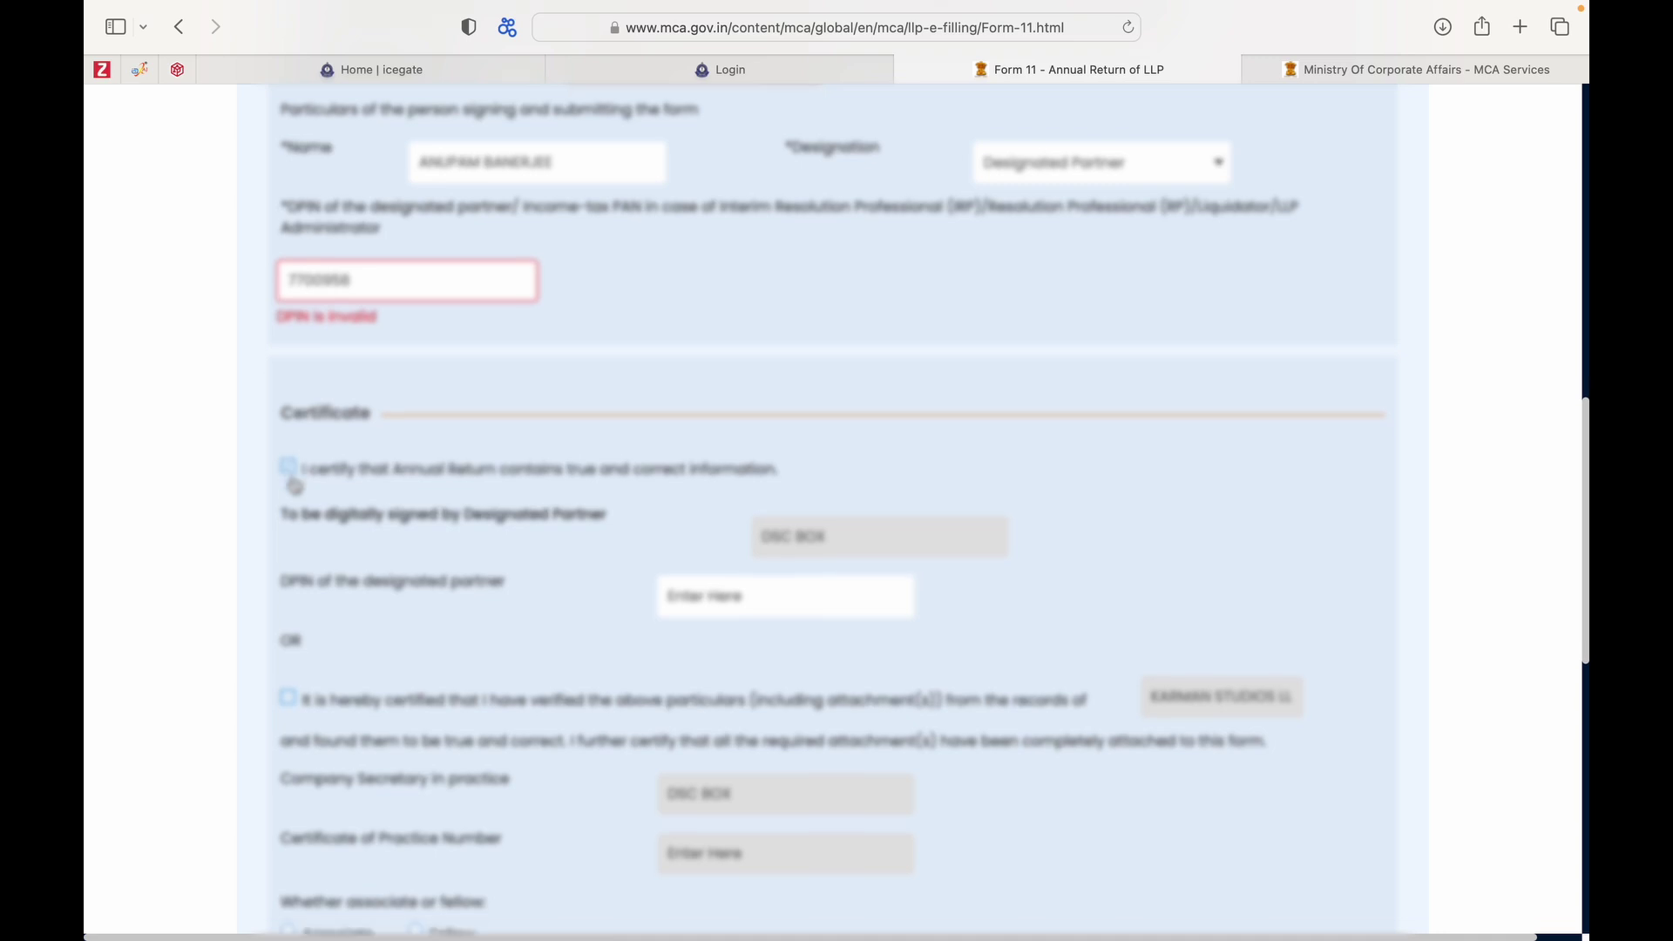
{"action": "left_click", "coordinate": [731, 446]}
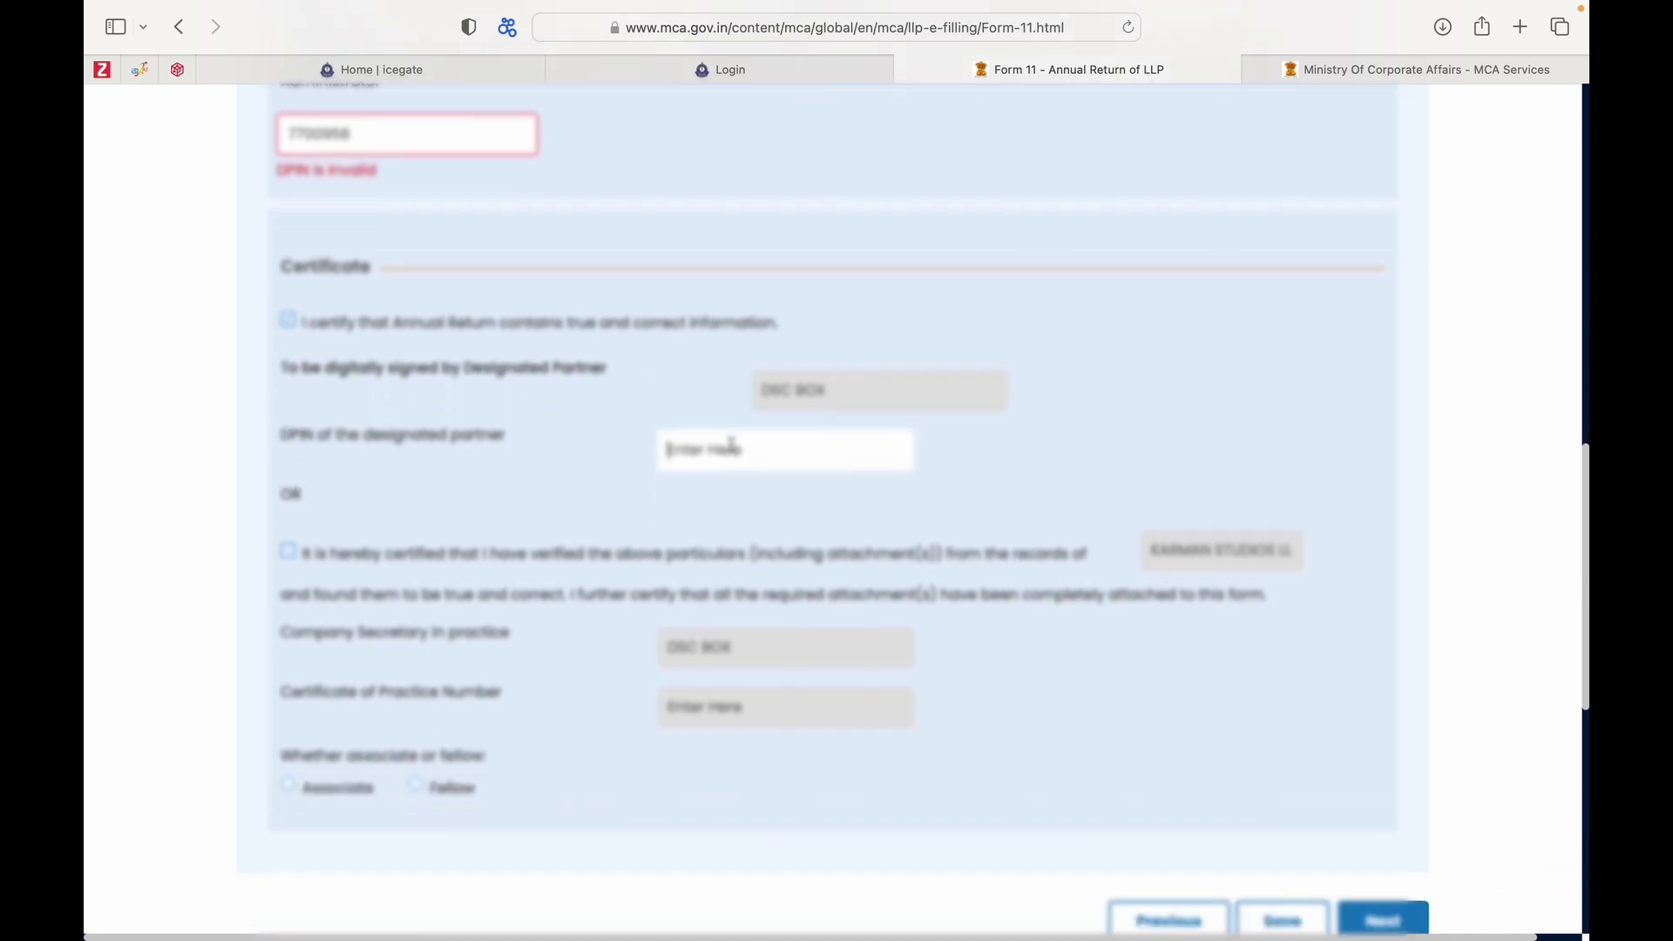
{"action": "type", "text": "ANUPAM B"}
{"action": "double_click", "coordinate": [328, 131]}
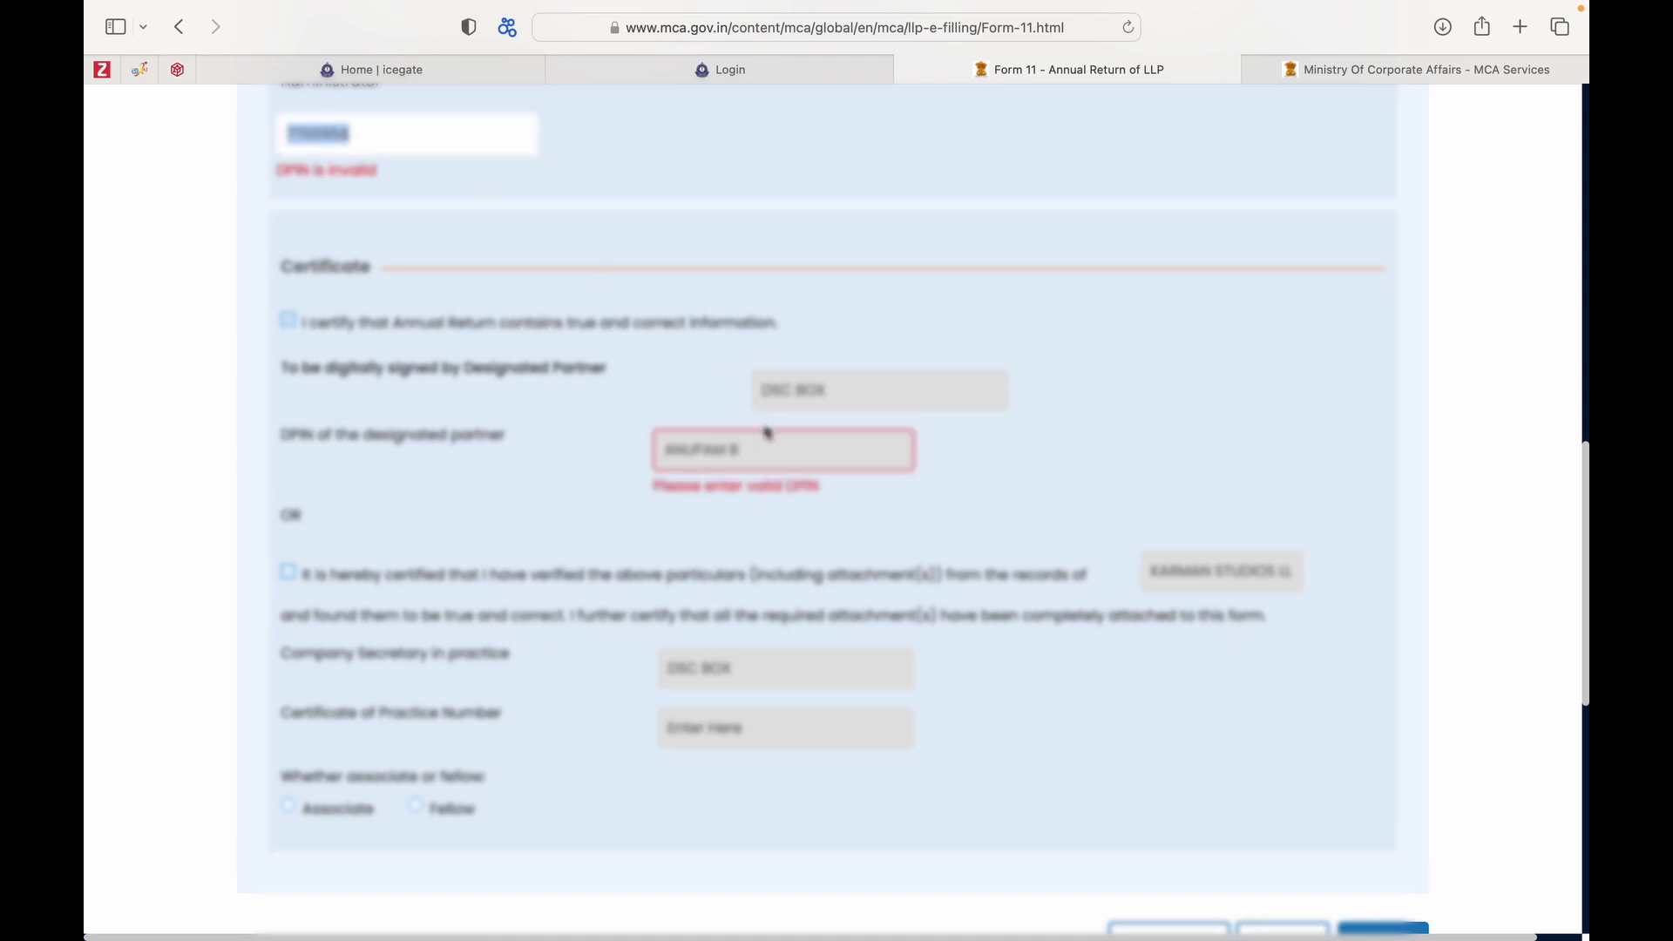
{"action": "double_click", "coordinate": [733, 450]}
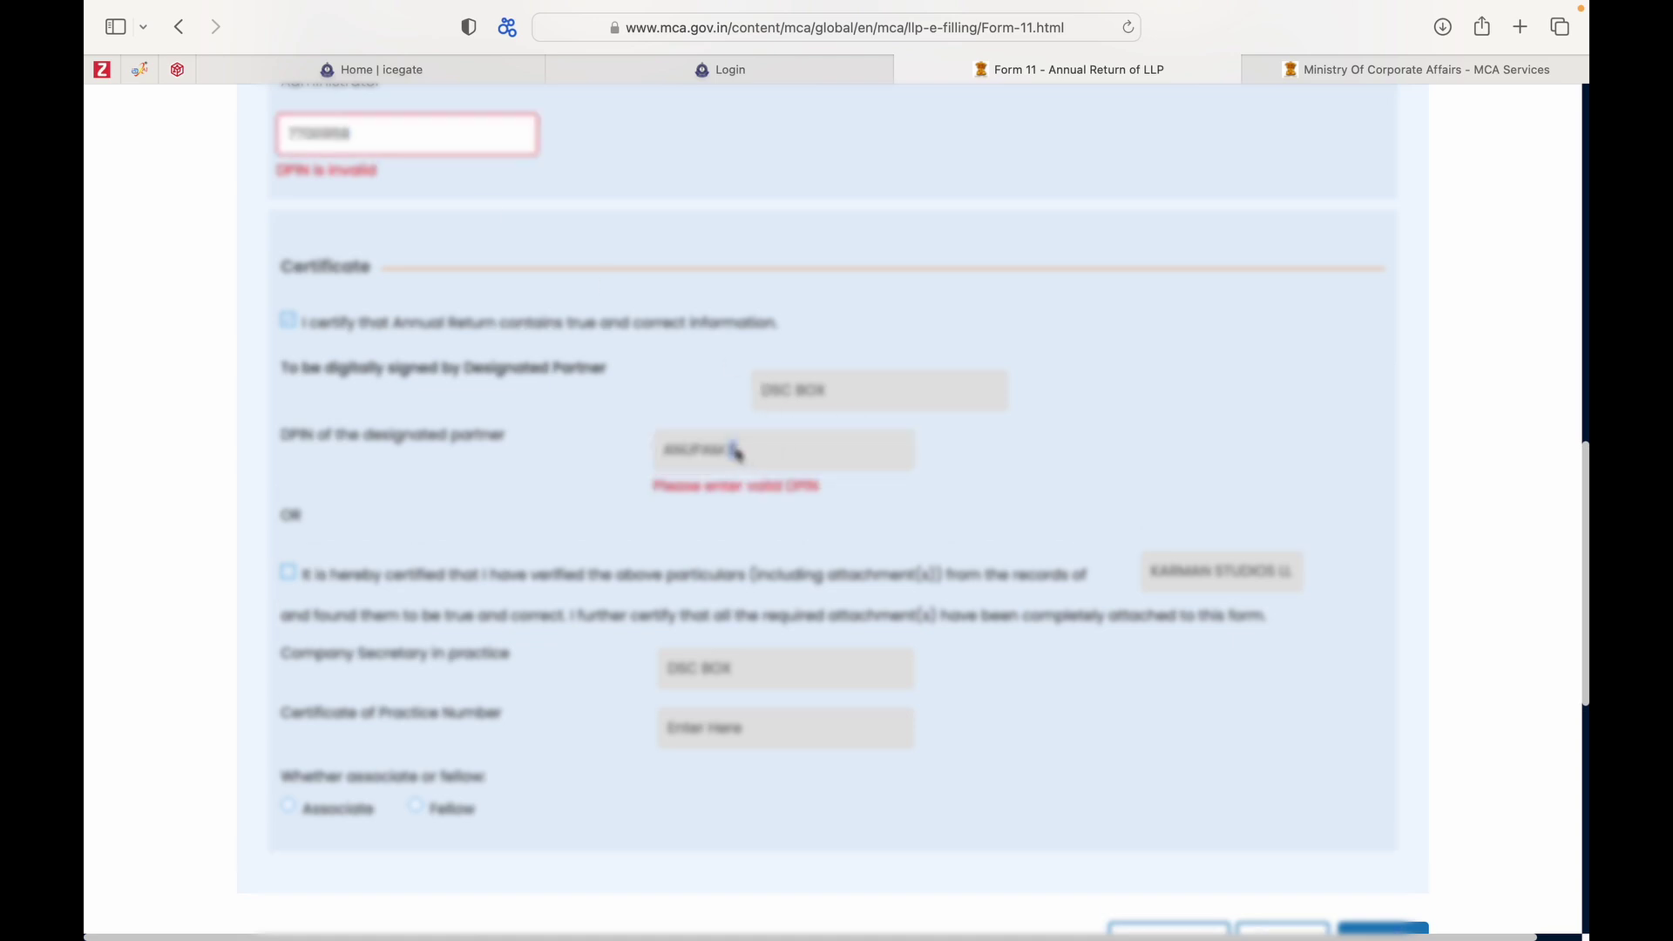
{"action": "left_click", "coordinate": [627, 578]}
{"action": "scroll", "coordinate": [627, 578], "scroll_direction": "down", "scroll_amount": 3}
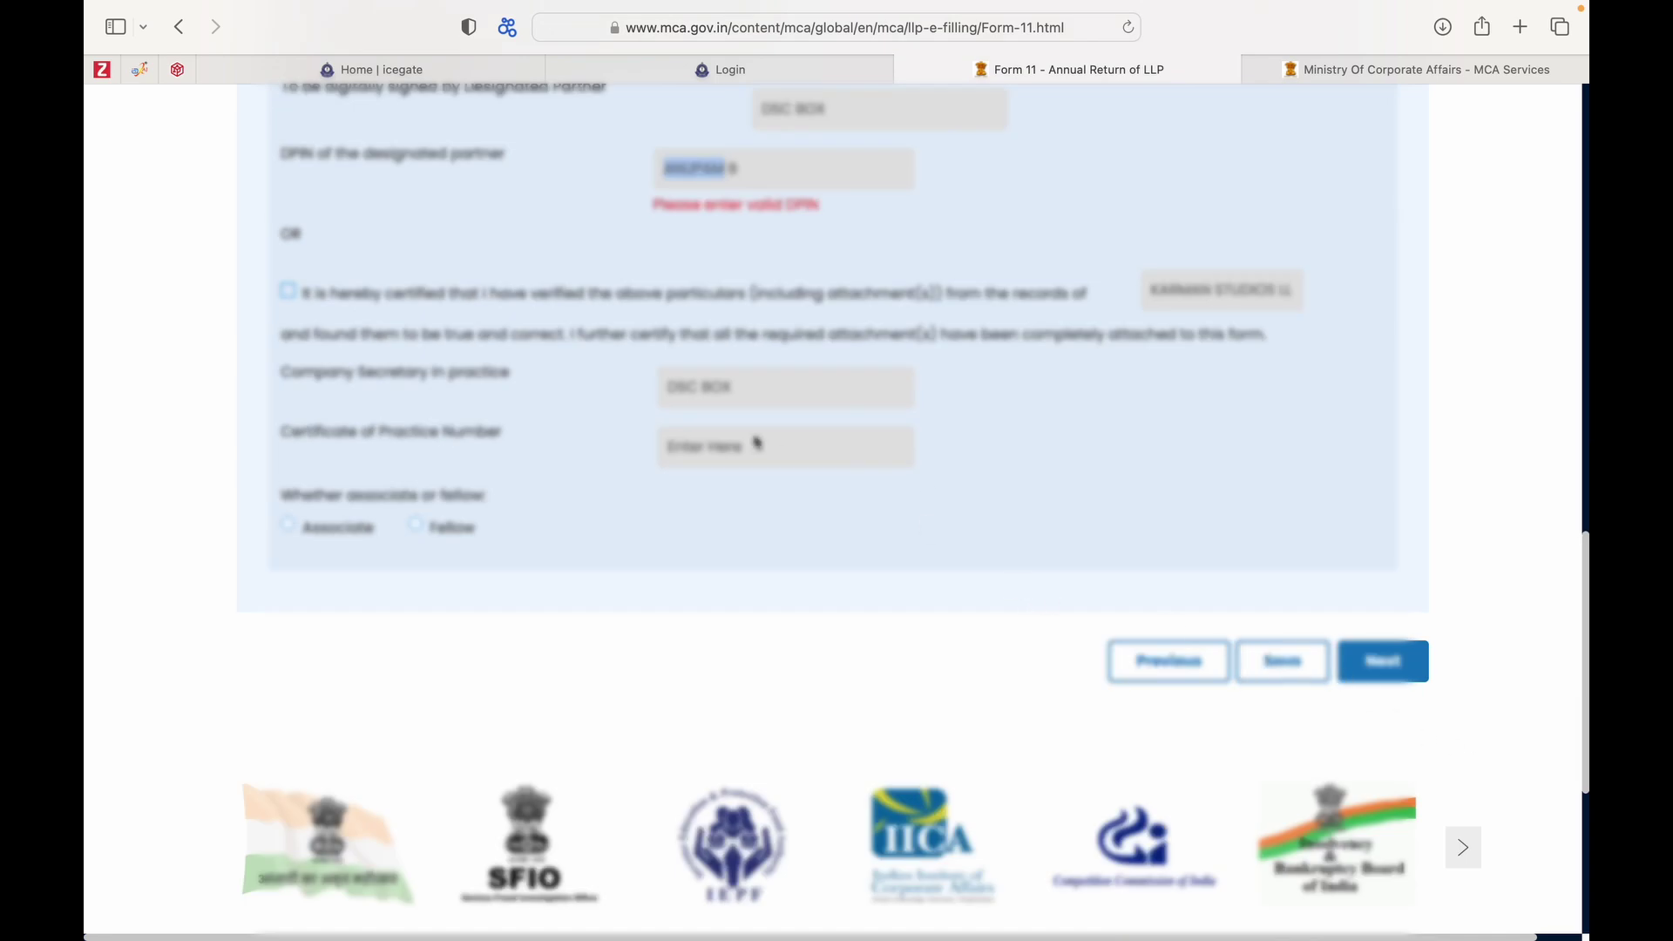
{"action": "scroll", "coordinate": [732, 590], "scroll_direction": "up", "scroll_amount": 3}
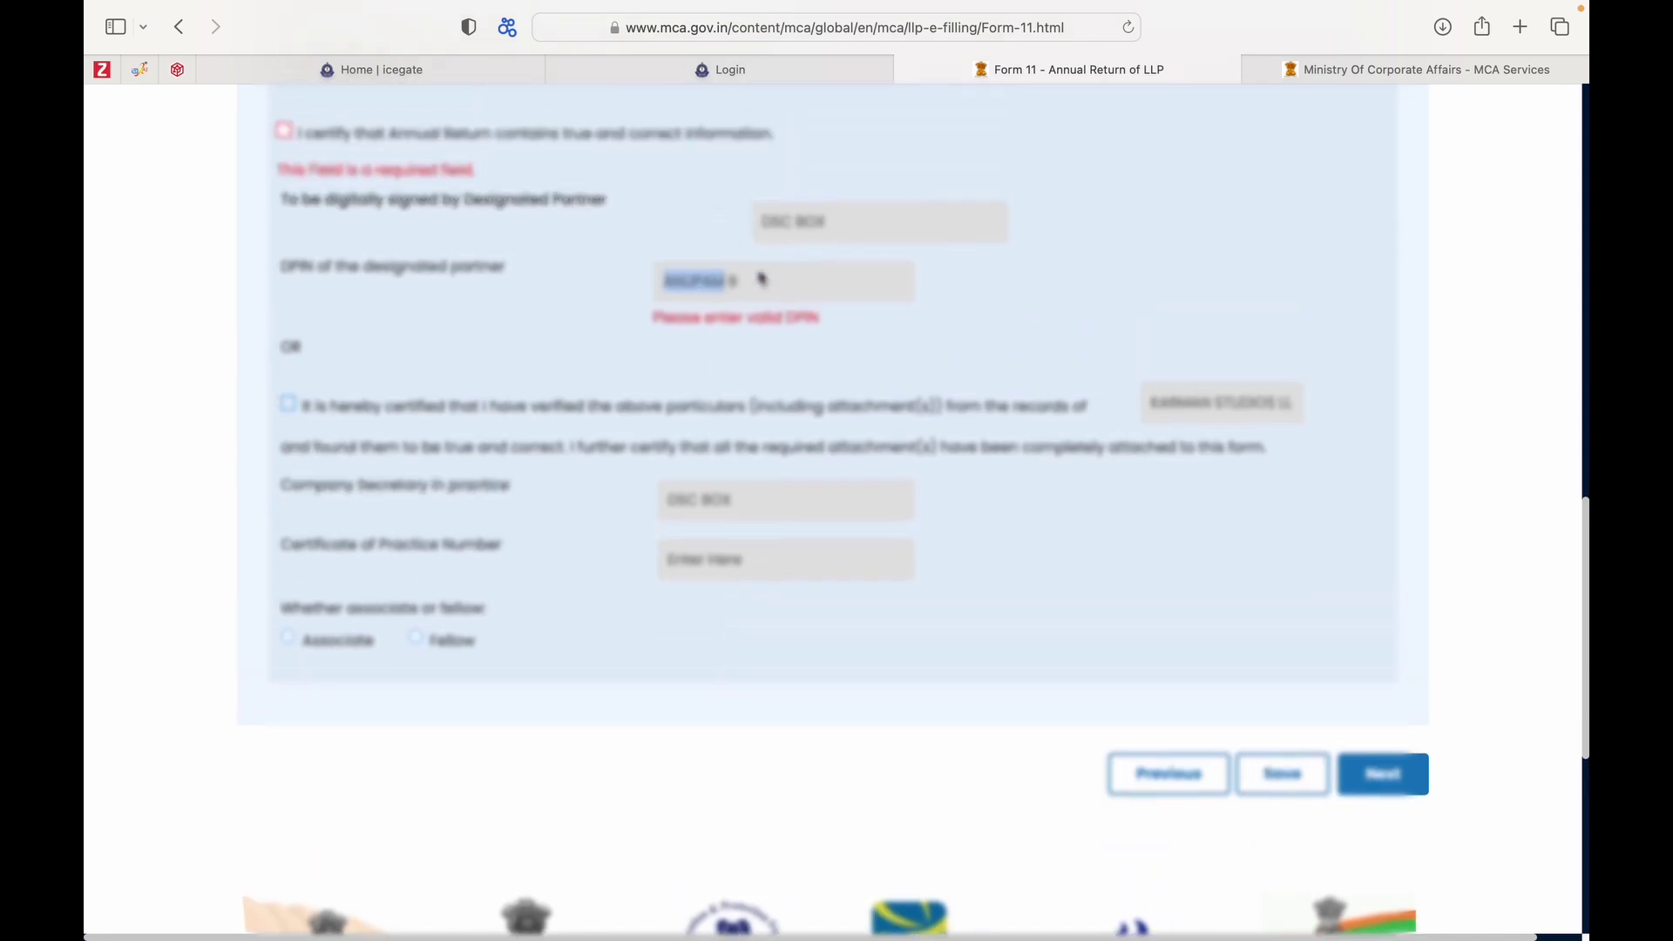
{"action": "left_click", "coordinate": [761, 279]}
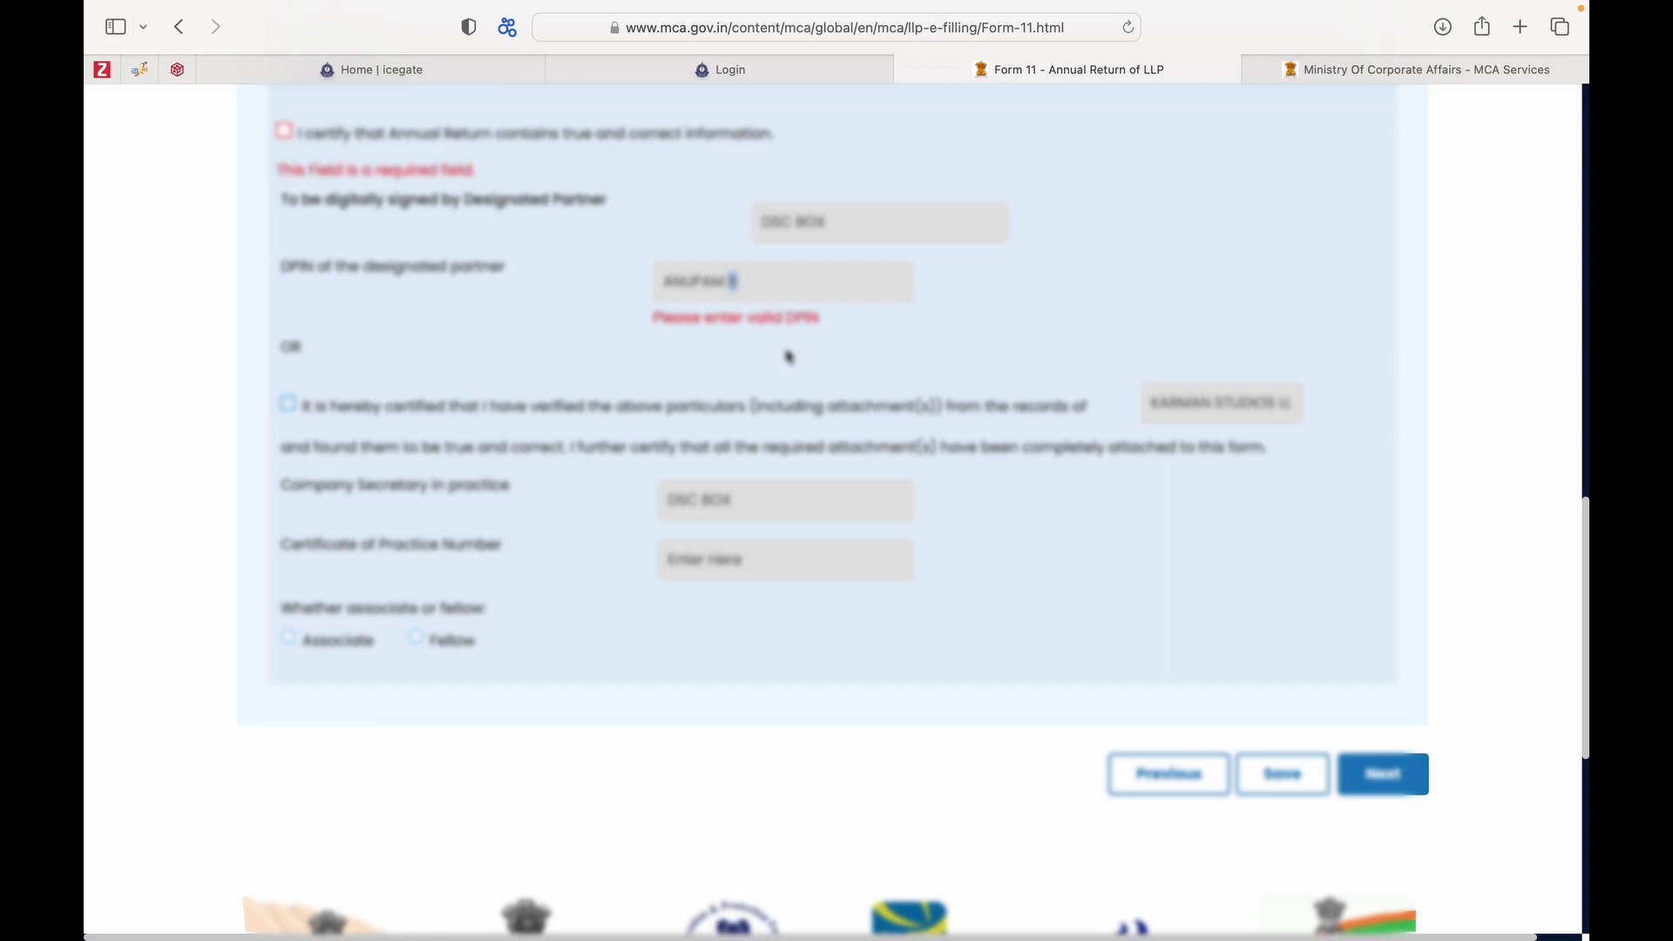
{"action": "scroll", "coordinate": [1365, 773], "scroll_direction": "down", "scroll_amount": 1}
{"action": "scroll", "coordinate": [1366, 773], "scroll_direction": "up", "scroll_amount": 3}
{"action": "scroll", "coordinate": [1365, 773], "scroll_direction": "down", "scroll_amount": 3}
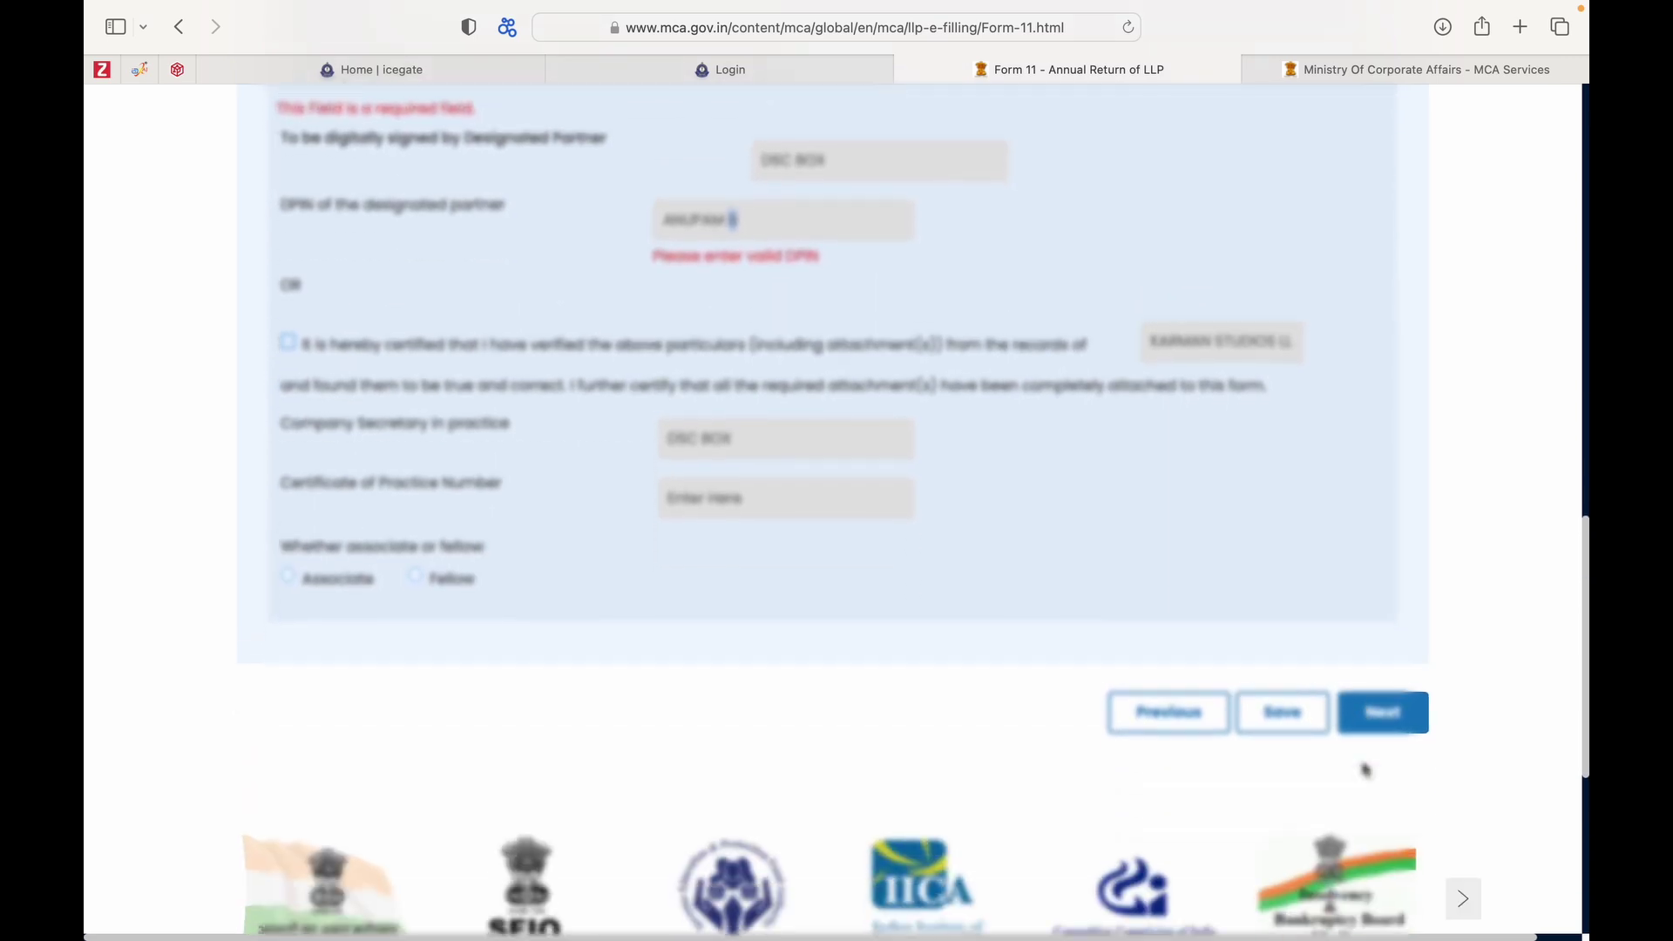
{"action": "scroll", "coordinate": [1366, 771], "scroll_direction": "down", "scroll_amount": 1}
{"action": "scroll", "coordinate": [1366, 770], "scroll_direction": "up", "scroll_amount": 4}
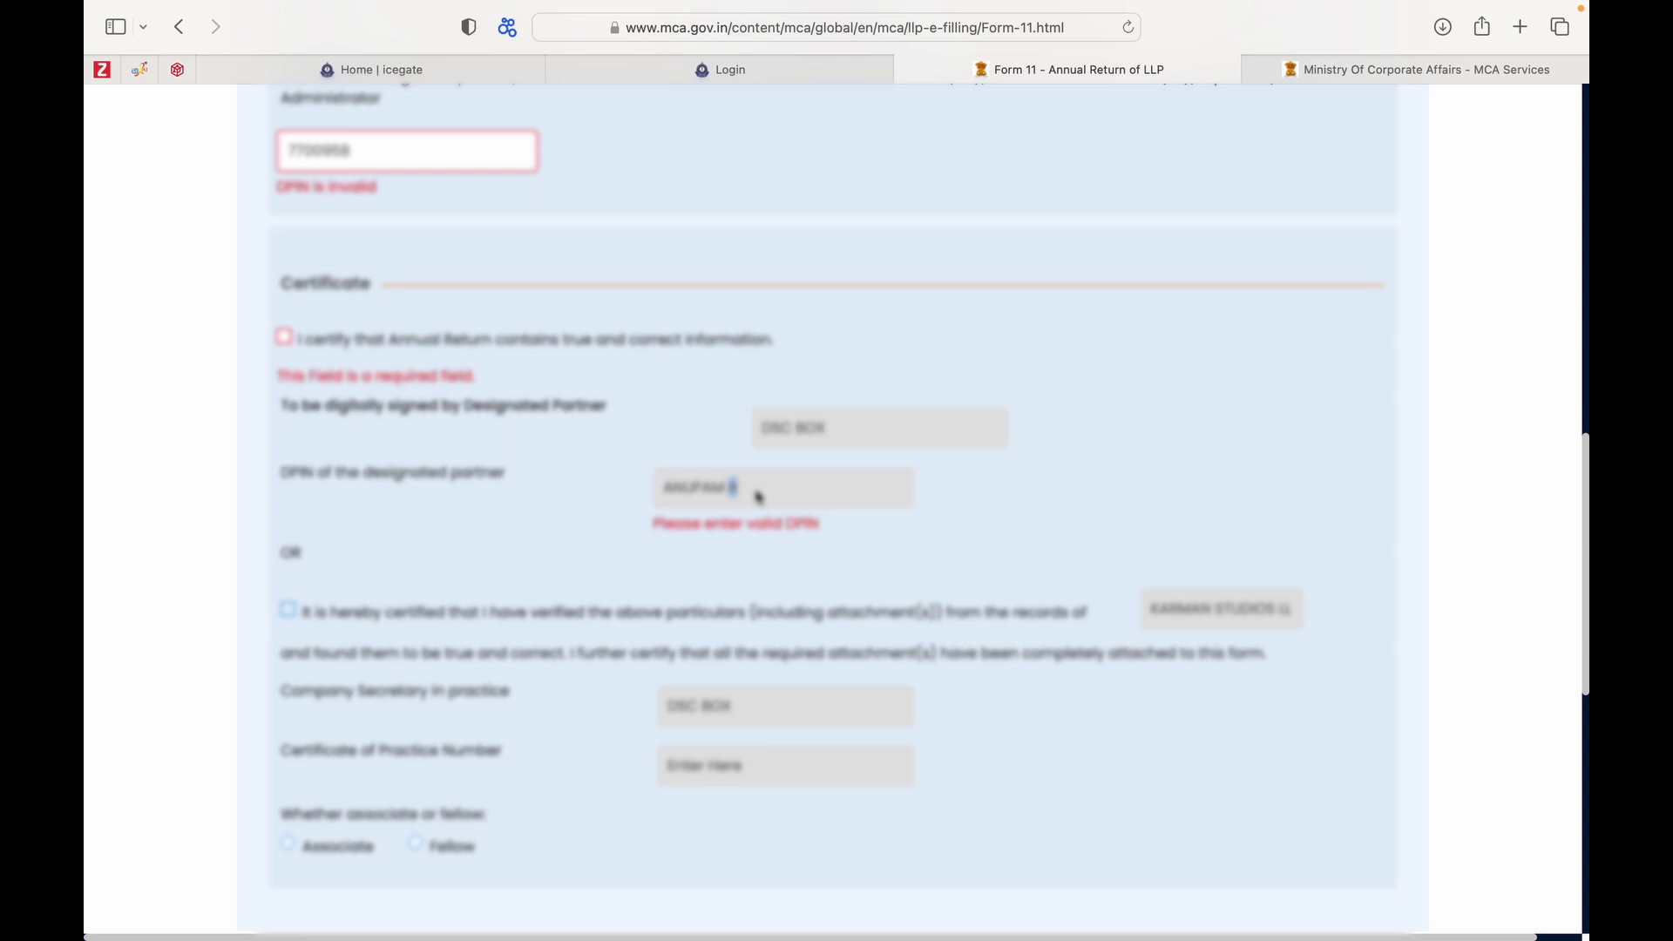
{"action": "scroll", "coordinate": [758, 497], "scroll_direction": "down", "scroll_amount": 3}
{"action": "scroll", "coordinate": [759, 497], "scroll_direction": "up", "scroll_amount": 3}
{"action": "scroll", "coordinate": [758, 497], "scroll_direction": "up", "scroll_amount": 2}
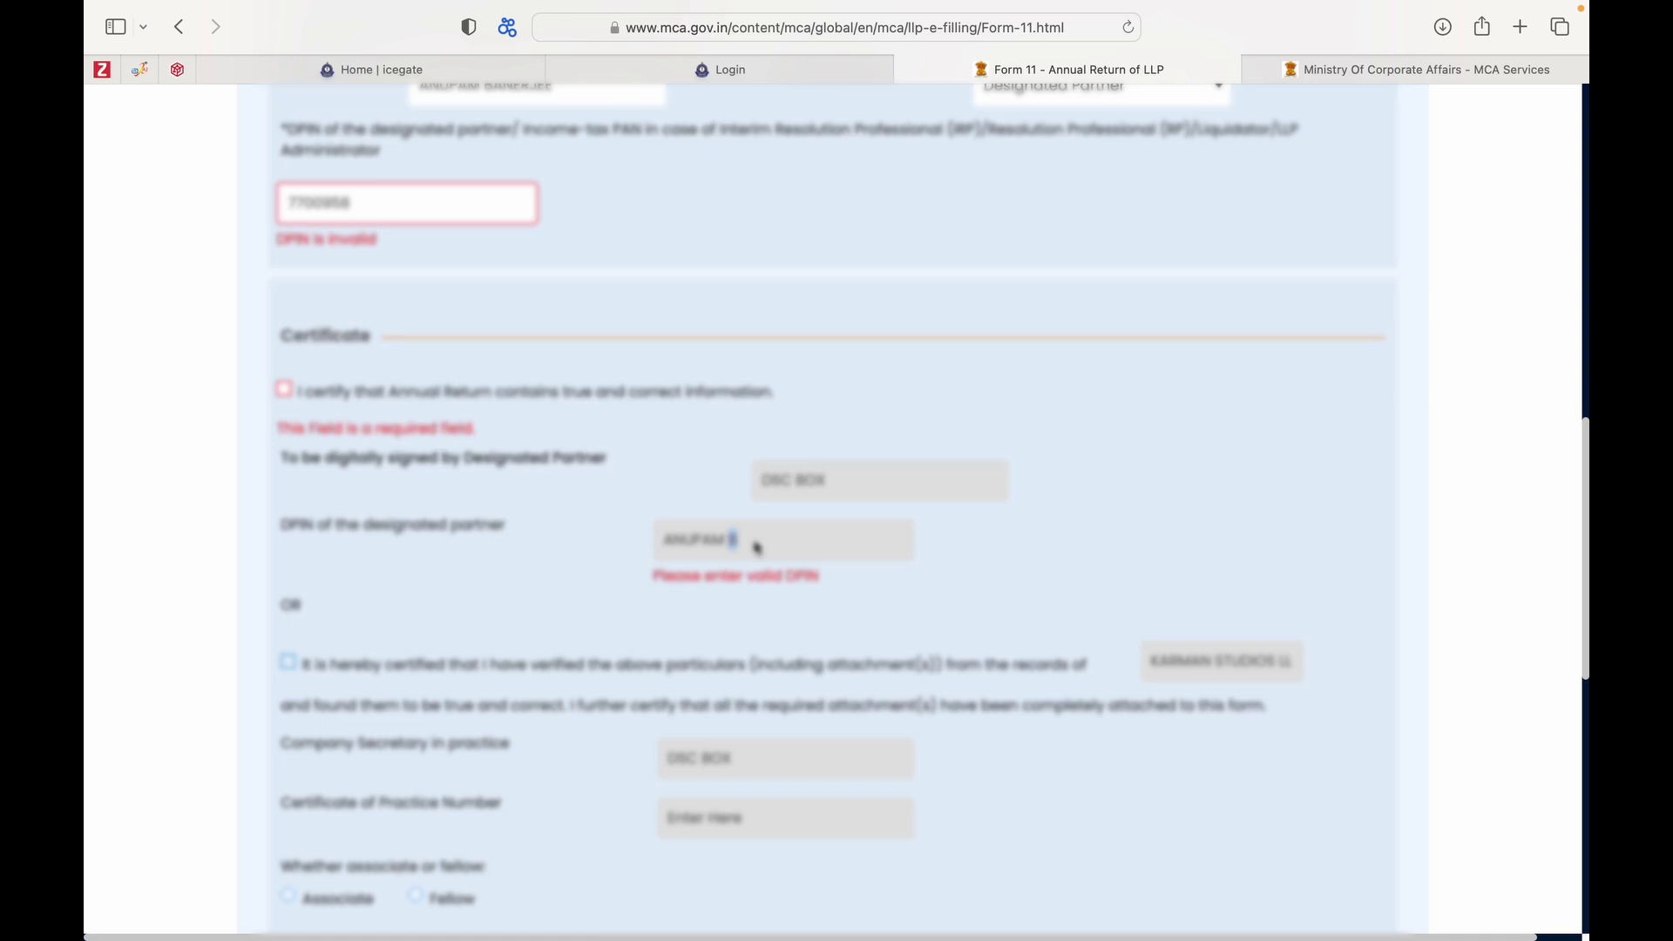
{"action": "scroll", "coordinate": [756, 548], "scroll_direction": "up", "scroll_amount": 10}
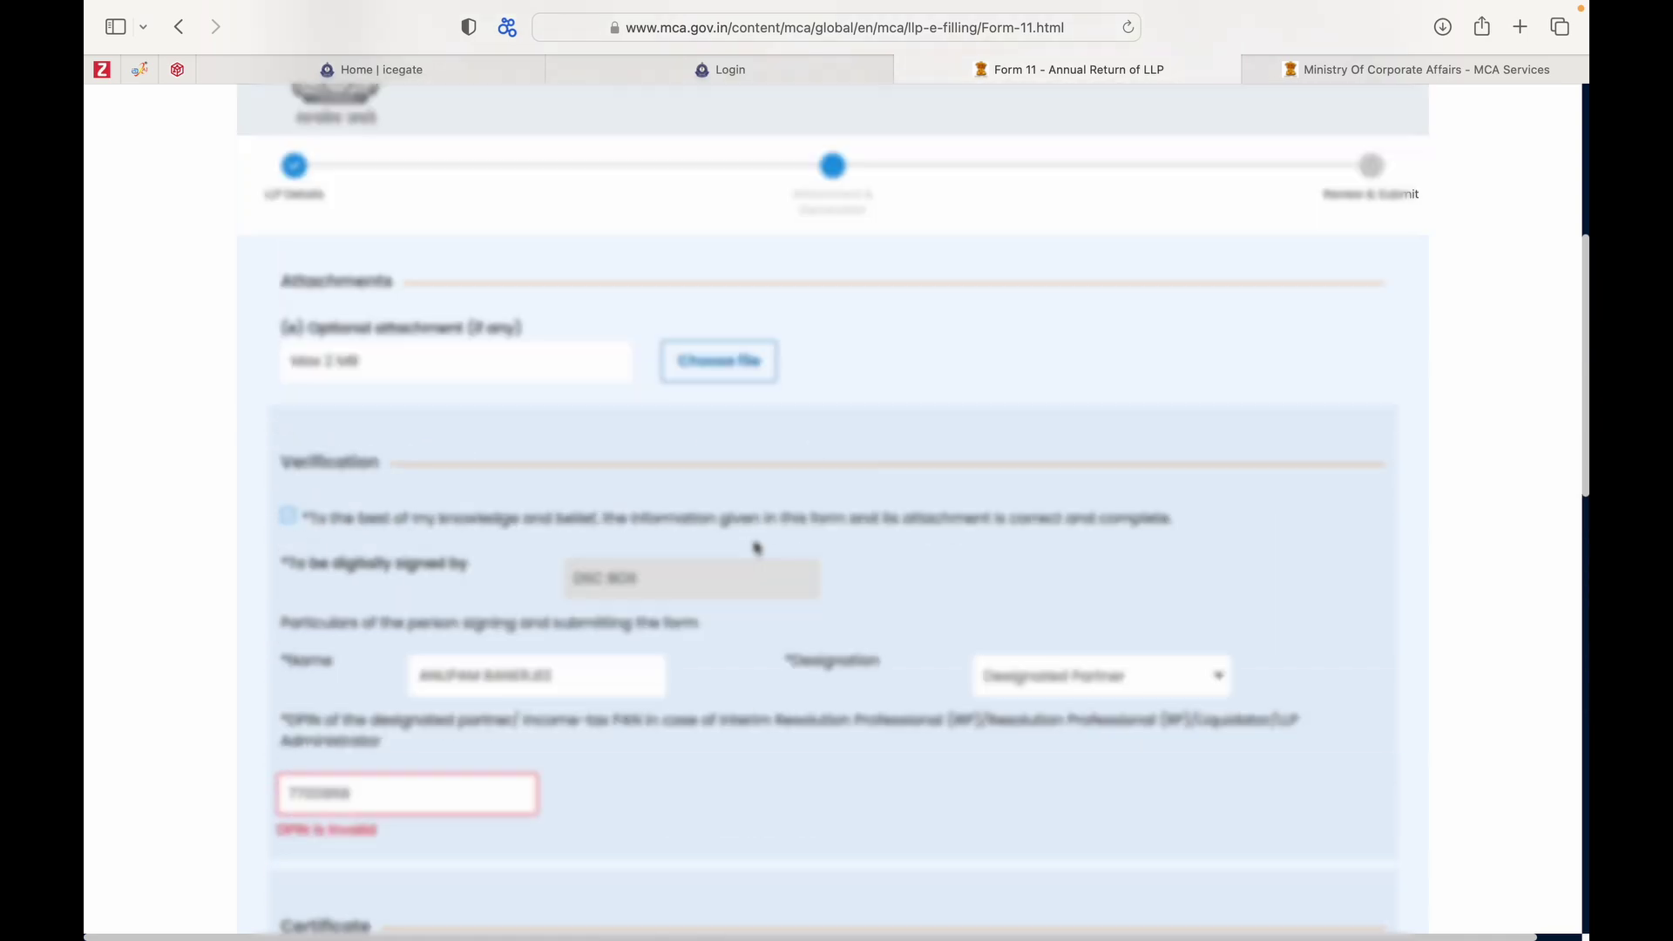
{"action": "scroll", "coordinate": [763, 531], "scroll_direction": "down", "scroll_amount": 4}
{"action": "scroll", "coordinate": [764, 523], "scroll_direction": "down", "scroll_amount": 8}
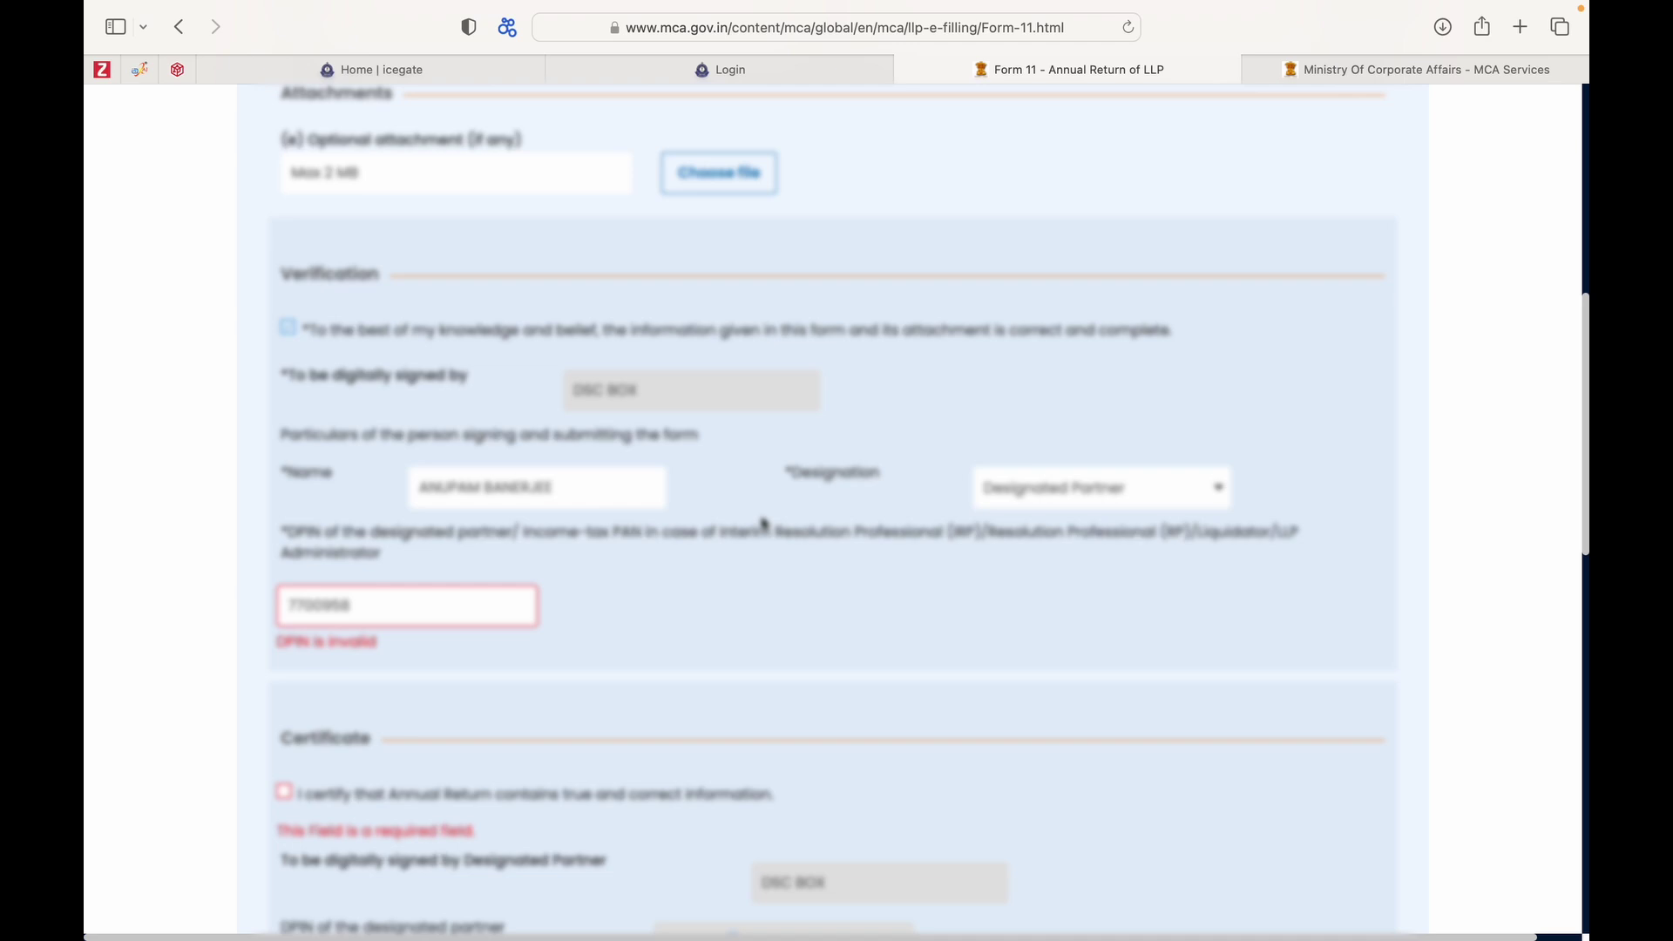
{"action": "scroll", "coordinate": [765, 523], "scroll_direction": "down", "scroll_amount": 3}
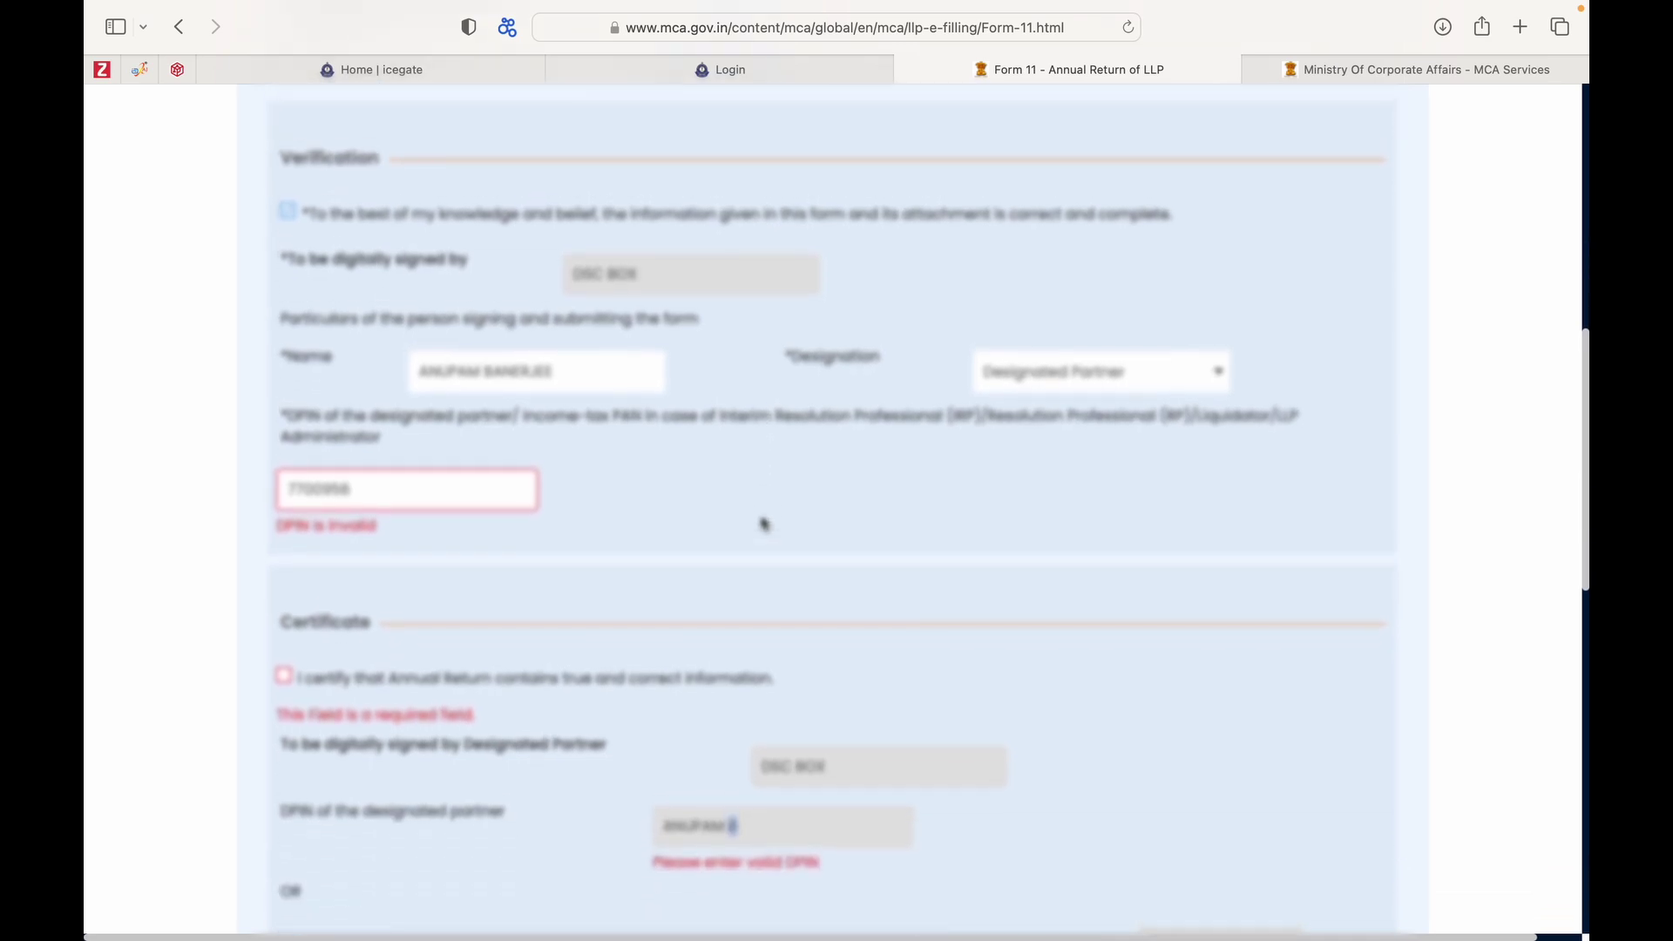
{"action": "scroll", "coordinate": [765, 523], "scroll_direction": "down", "scroll_amount": 15}
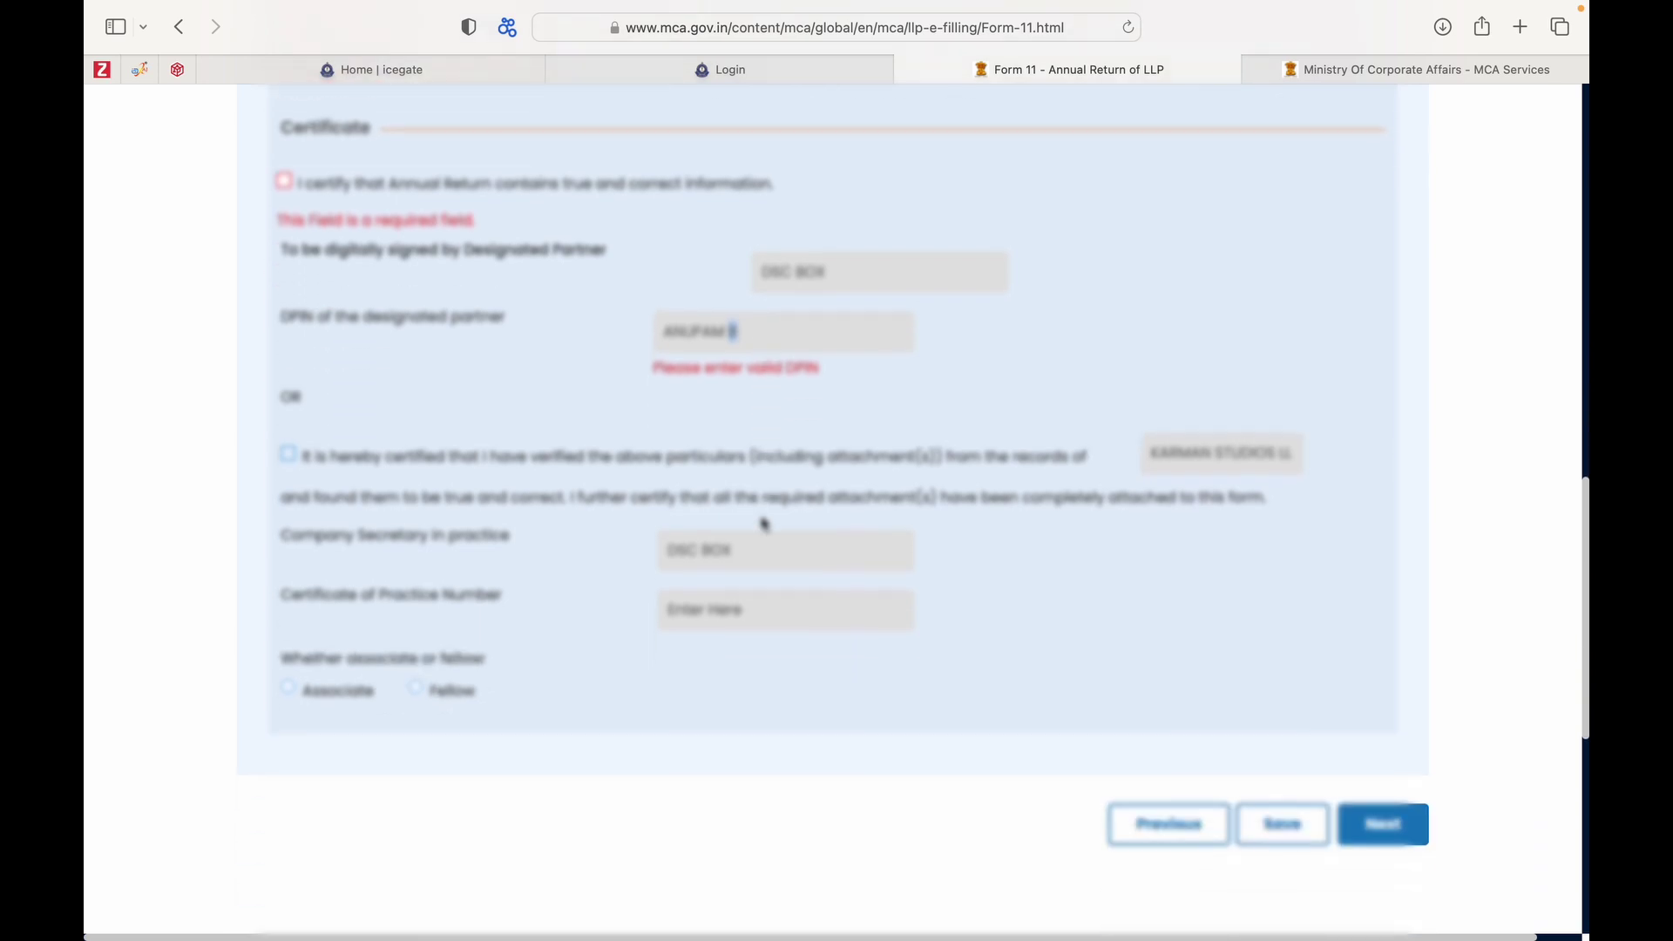